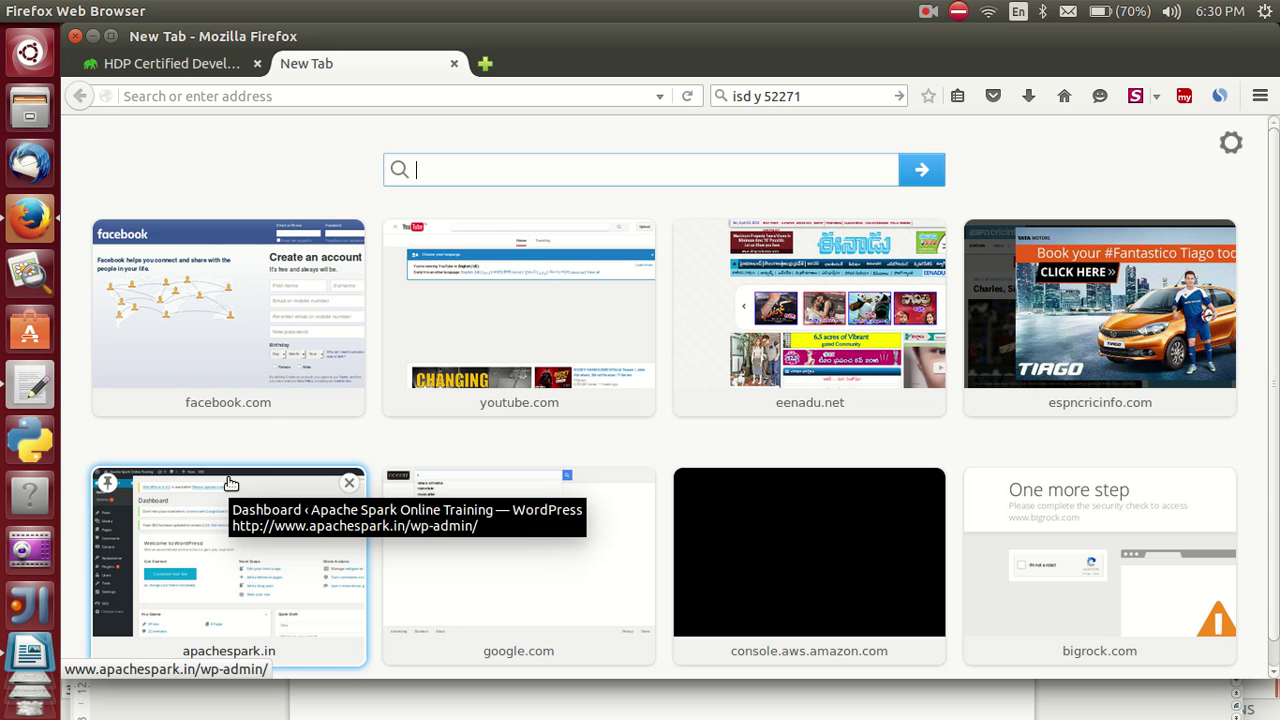
- Bring the Writer document asking how to download datasets for Spark to the front
{"action": "left_click", "coordinate": [37, 393]}
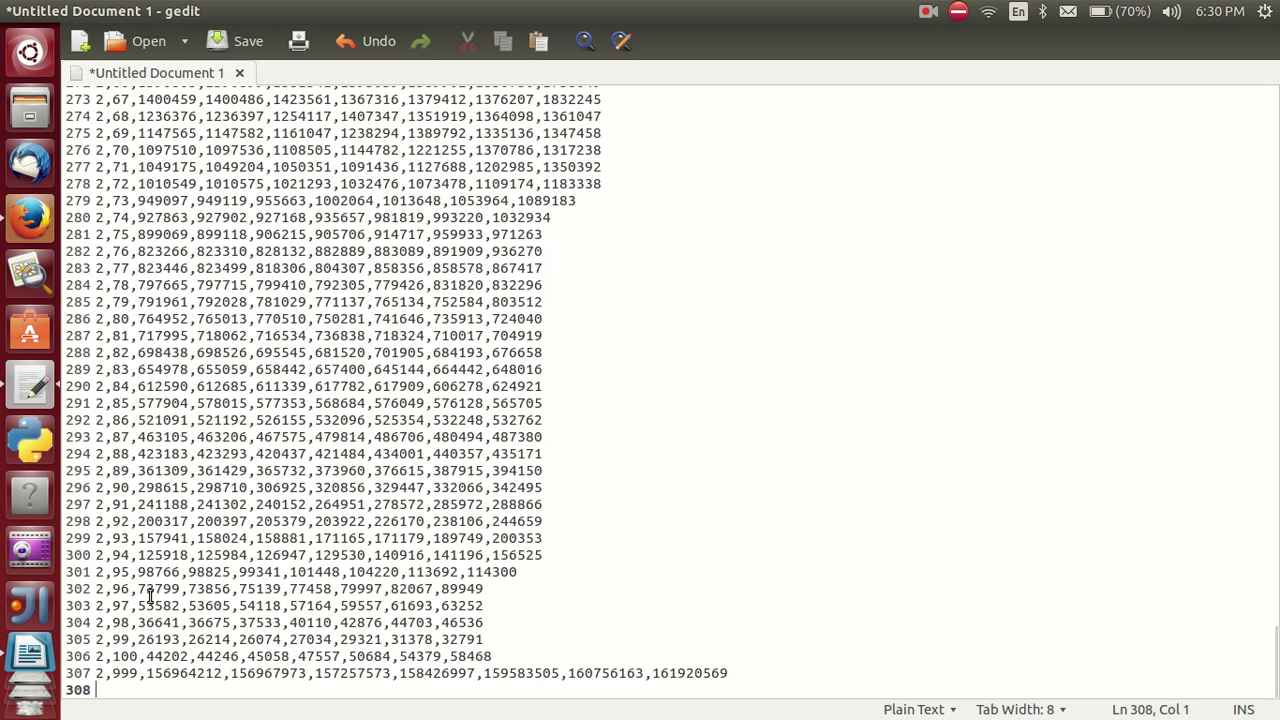
{"action": "left_click", "coordinate": [30, 652]}
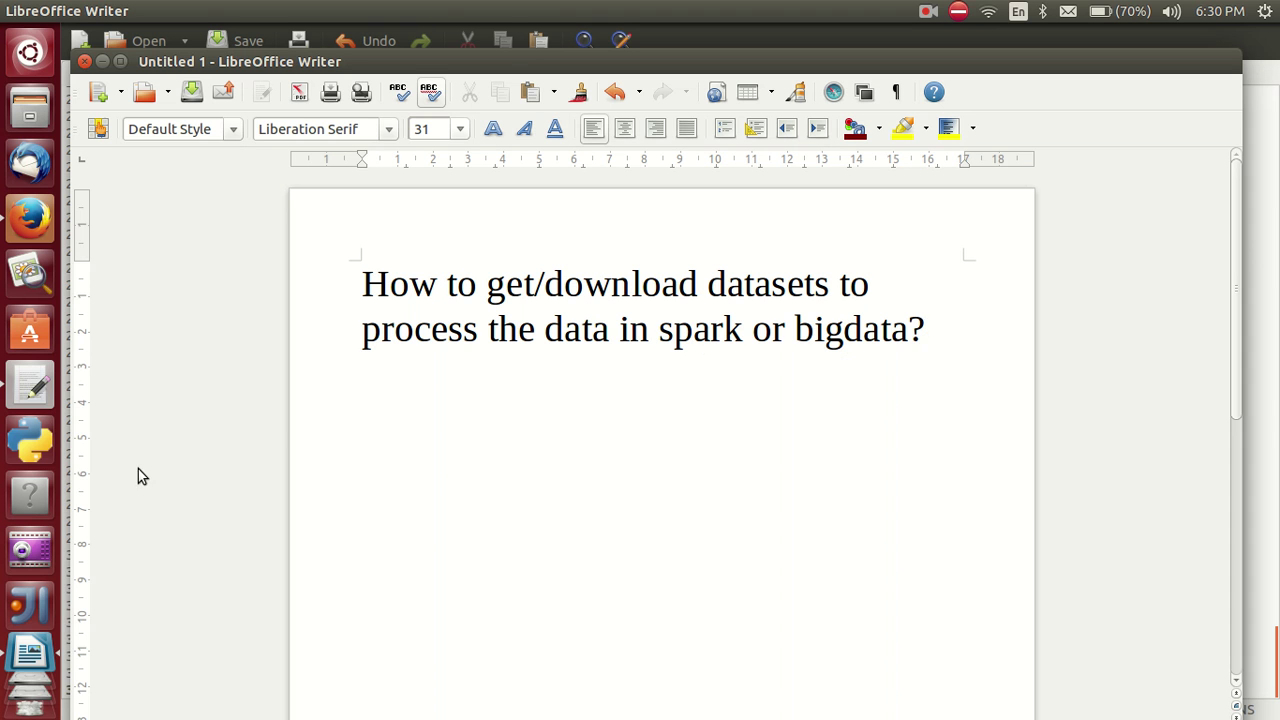
- Google 'data.gov' in Firefox and open the official Data.gov result in a background tab
{"action": "left_click", "coordinate": [29, 217]}
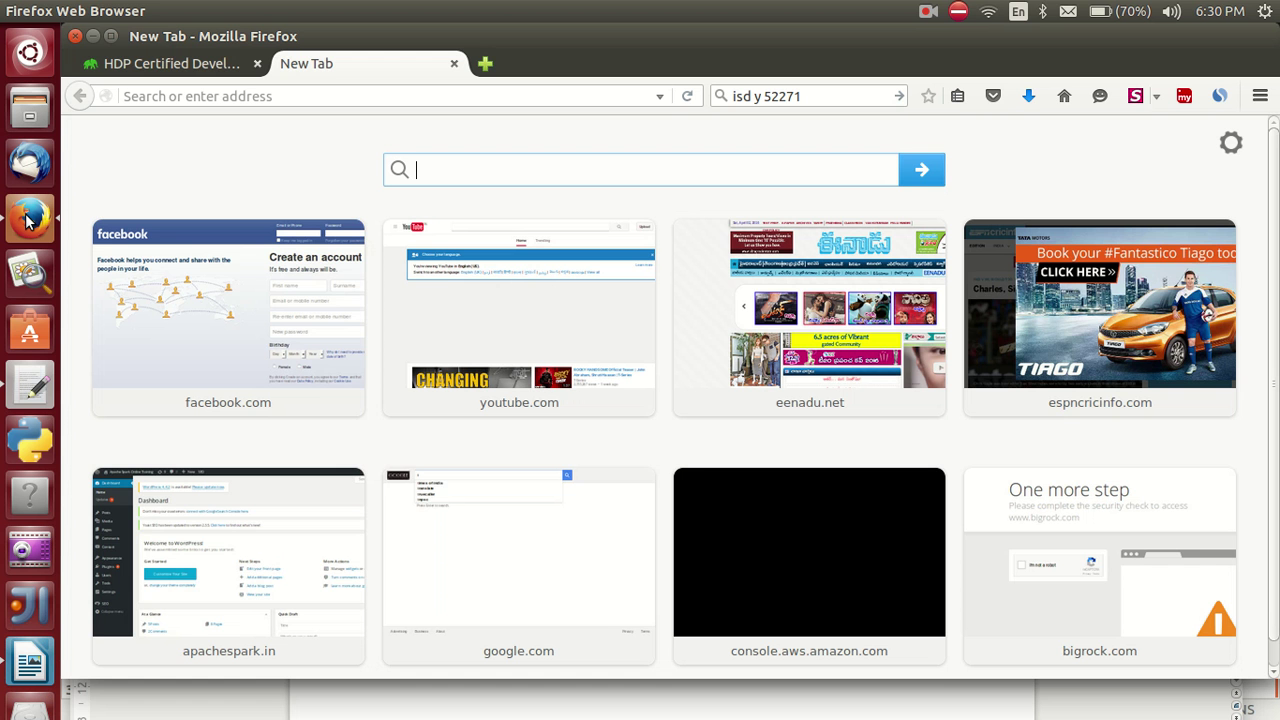
{"action": "left_click", "coordinate": [500, 172]}
{"action": "type", "text": "d"}
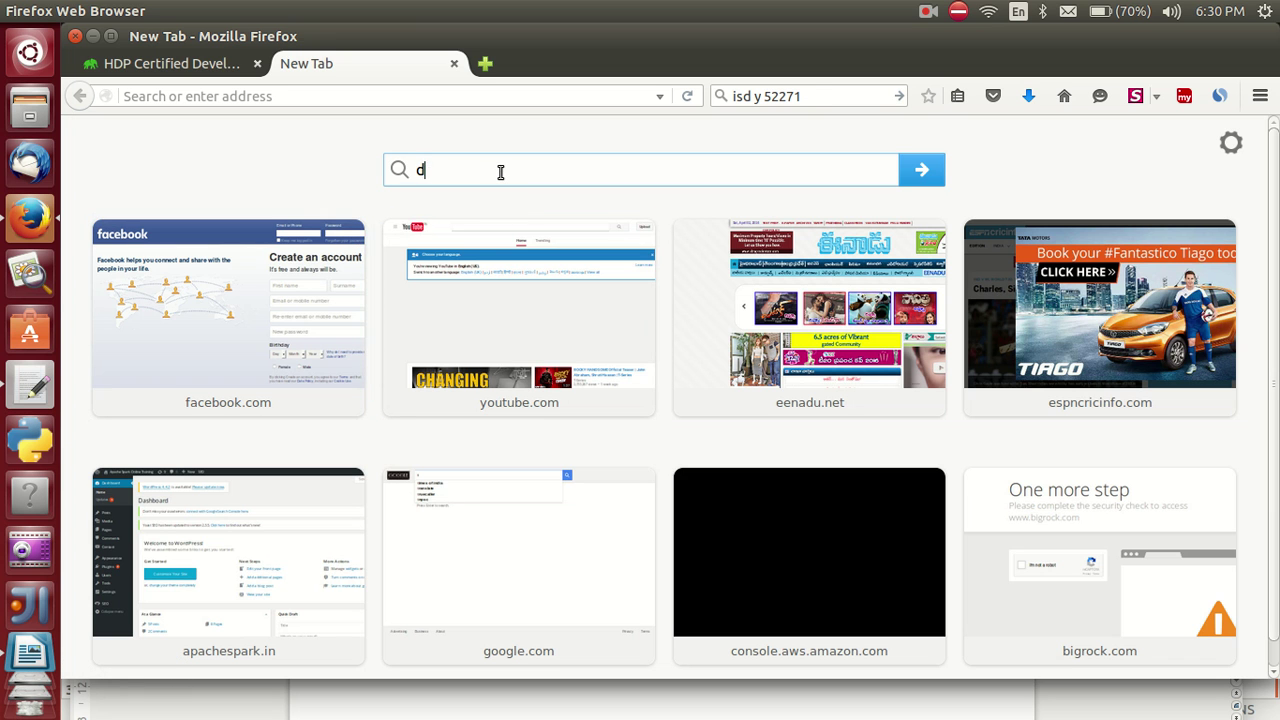
{"action": "type", "text": "ata.gov"}
{"action": "key", "text": "Return"}
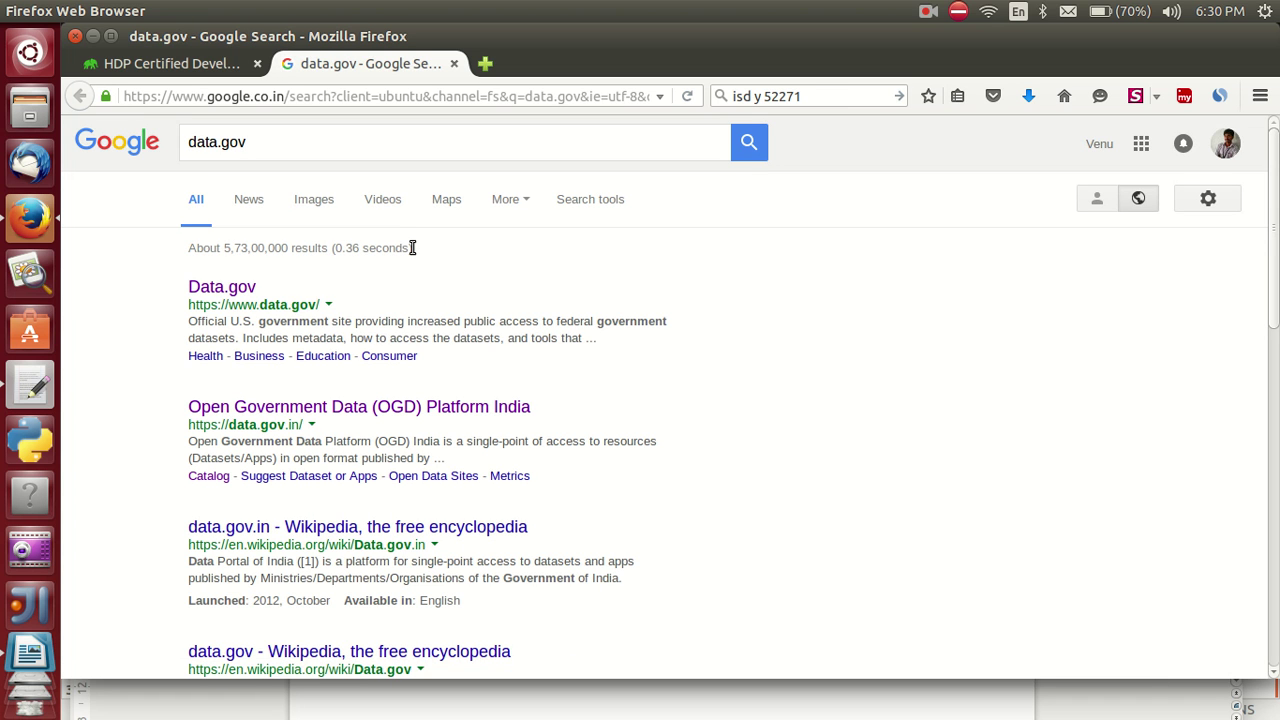
{"action": "middle_click", "coordinate": [233, 289]}
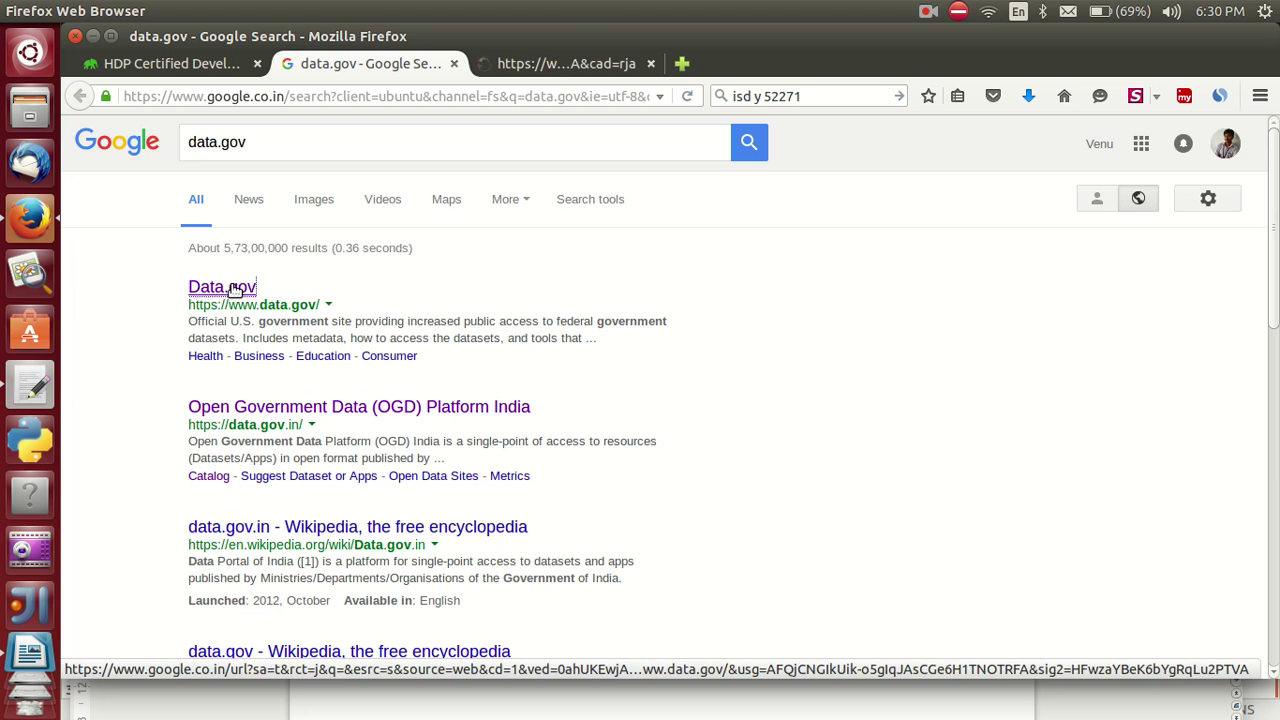
- Open the Data.gov dataset catalog and scroll down through its listings
{"action": "left_click", "coordinate": [567, 58]}
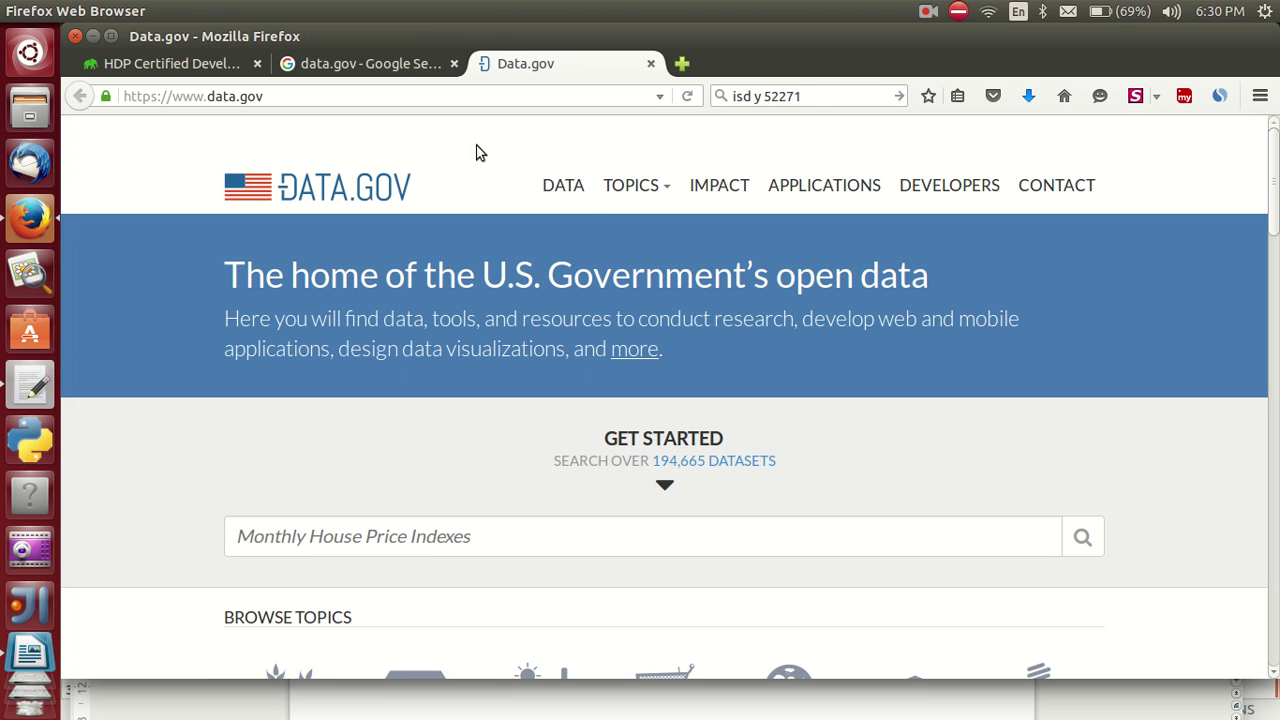
{"action": "left_click", "coordinate": [563, 187]}
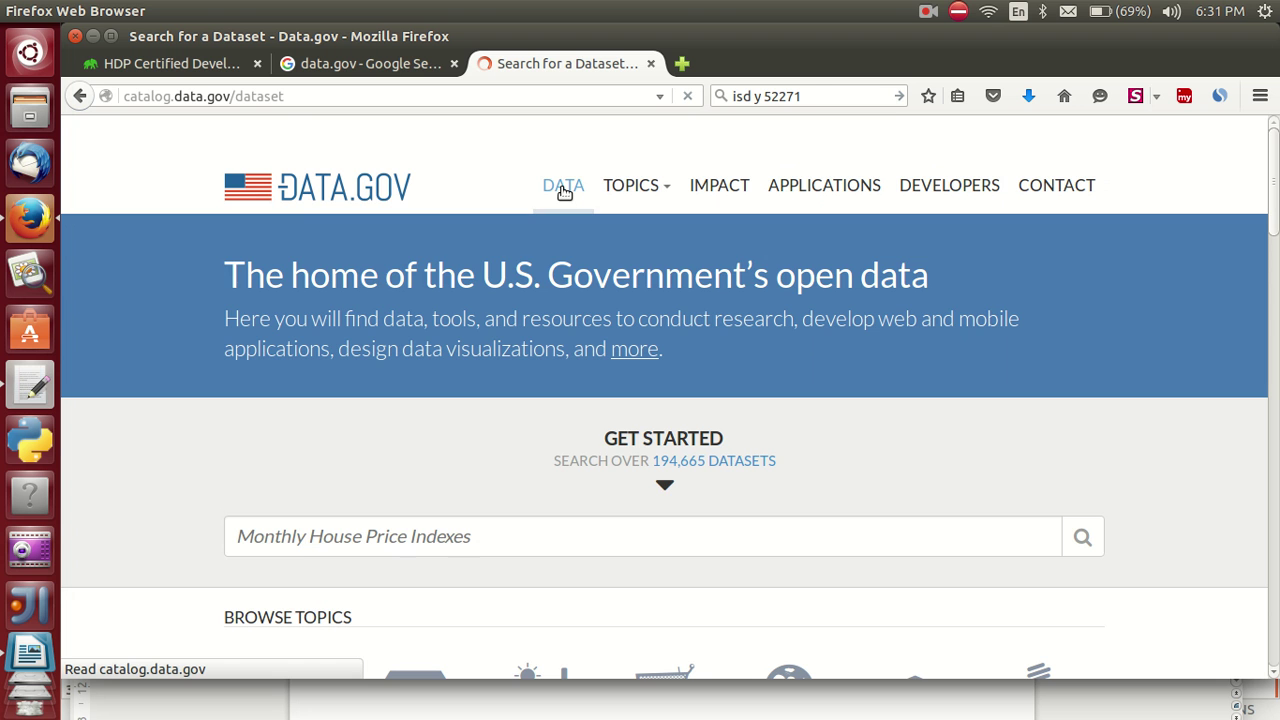
{"action": "scroll", "coordinate": [563, 188], "scroll_direction": "down", "scroll_amount": 2}
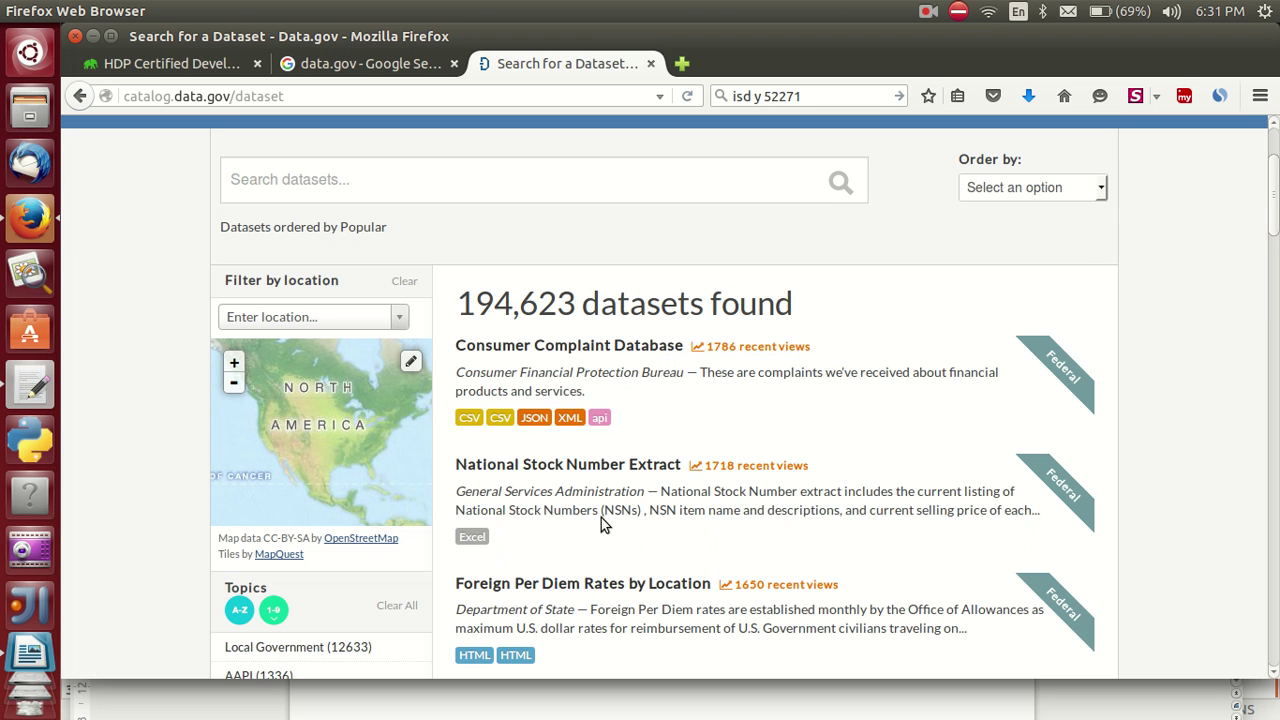
{"action": "scroll", "coordinate": [601, 517], "scroll_direction": "down", "scroll_amount": 4}
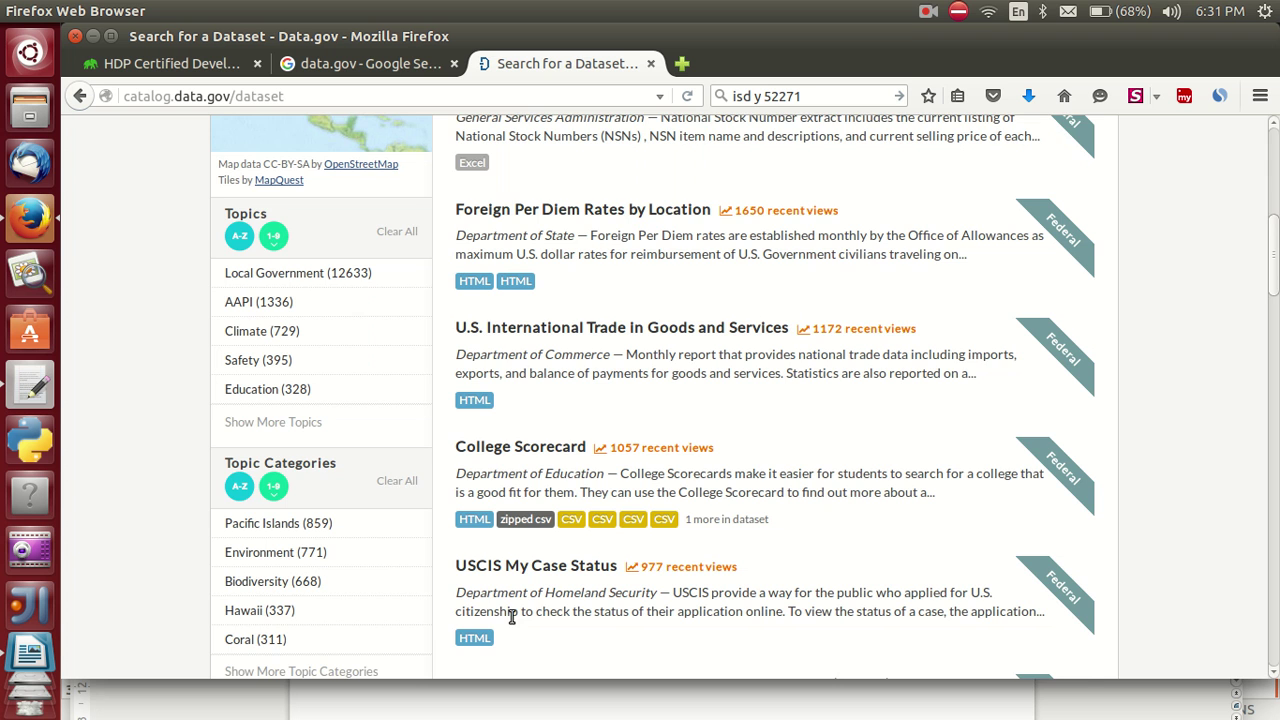
{"action": "scroll", "coordinate": [512, 620], "scroll_direction": "down", "scroll_amount": 4}
{"action": "scroll", "coordinate": [512, 617], "scroll_direction": "down", "scroll_amount": 2}
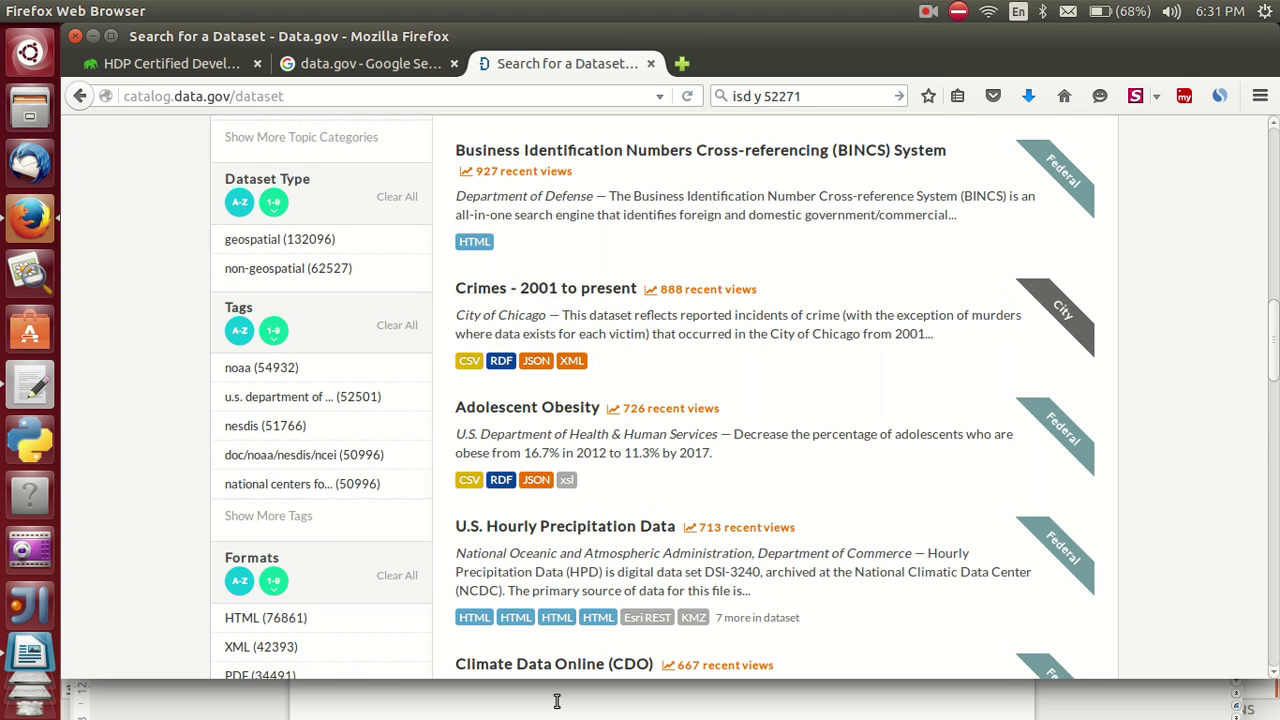
{"action": "scroll", "coordinate": [557, 701], "scroll_direction": "down", "scroll_amount": 3}
{"action": "scroll", "coordinate": [557, 701], "scroll_direction": "down", "scroll_amount": 3}
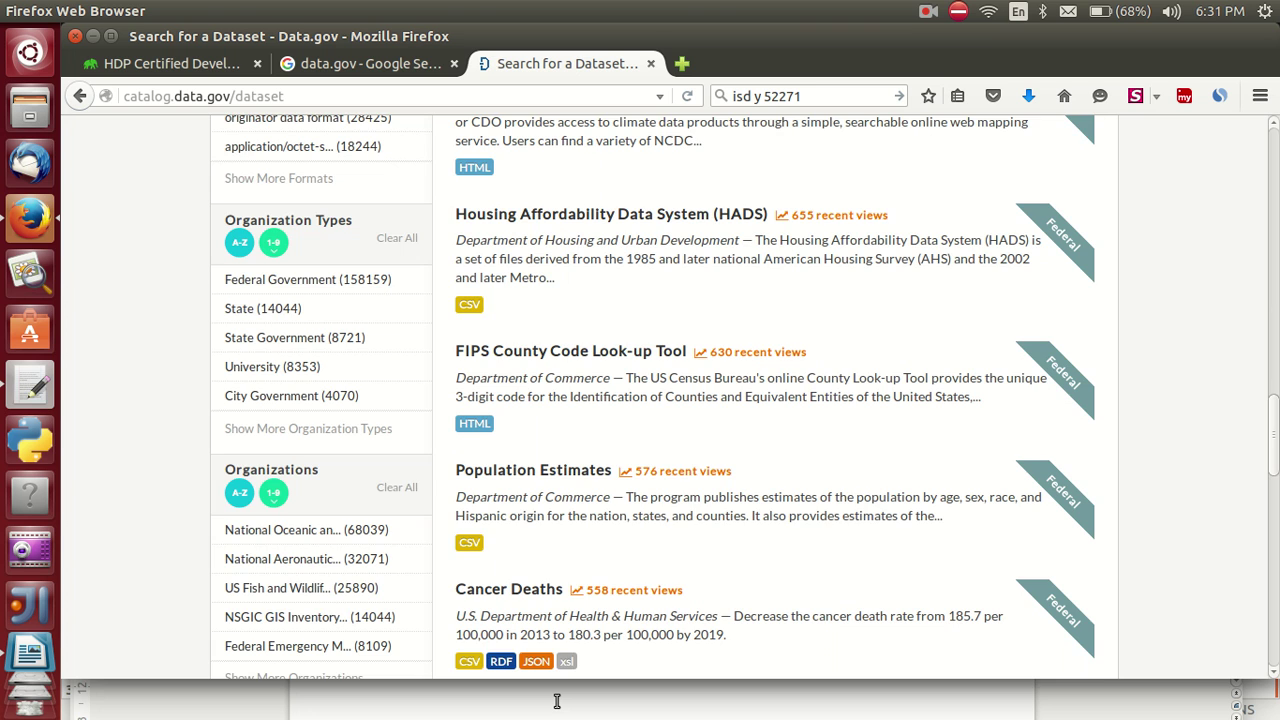
{"action": "scroll", "coordinate": [557, 701], "scroll_direction": "down", "scroll_amount": 7}
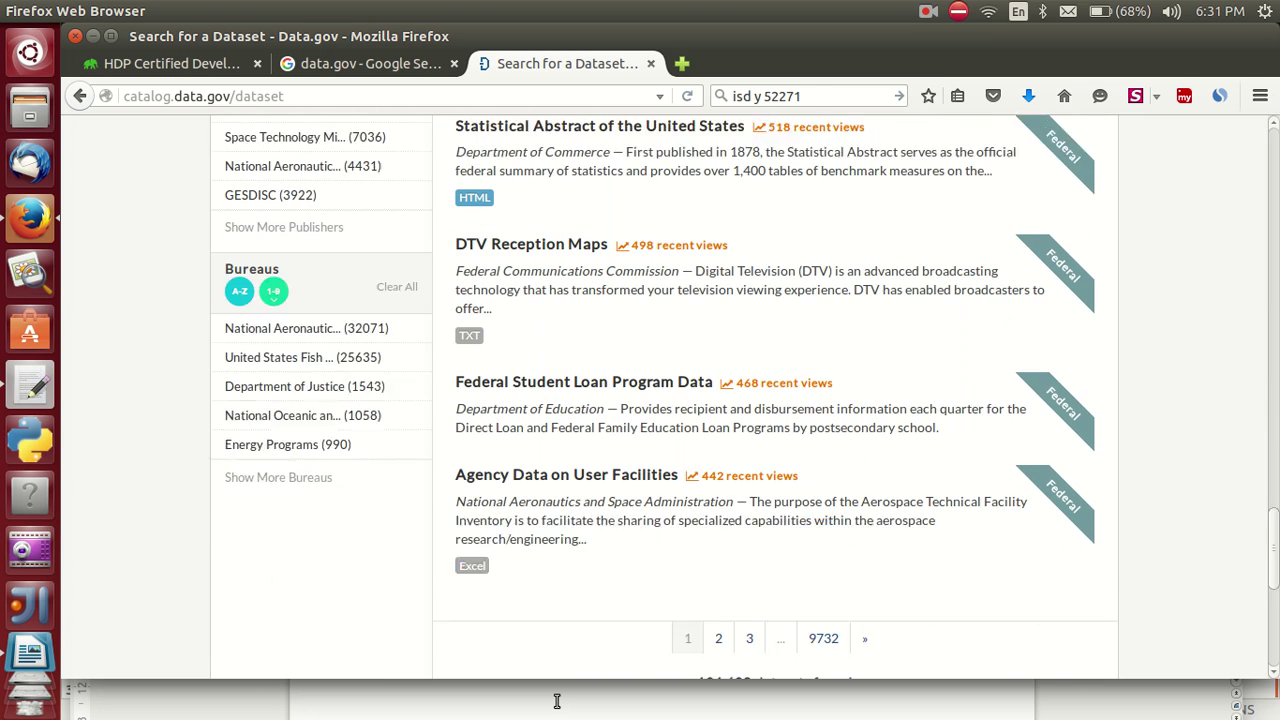
{"action": "scroll", "coordinate": [557, 701], "scroll_direction": "down", "scroll_amount": 1}
- Find the Formats filter with 'format' and expand it to list all formats
{"action": "key", "text": "ctrl+f"}
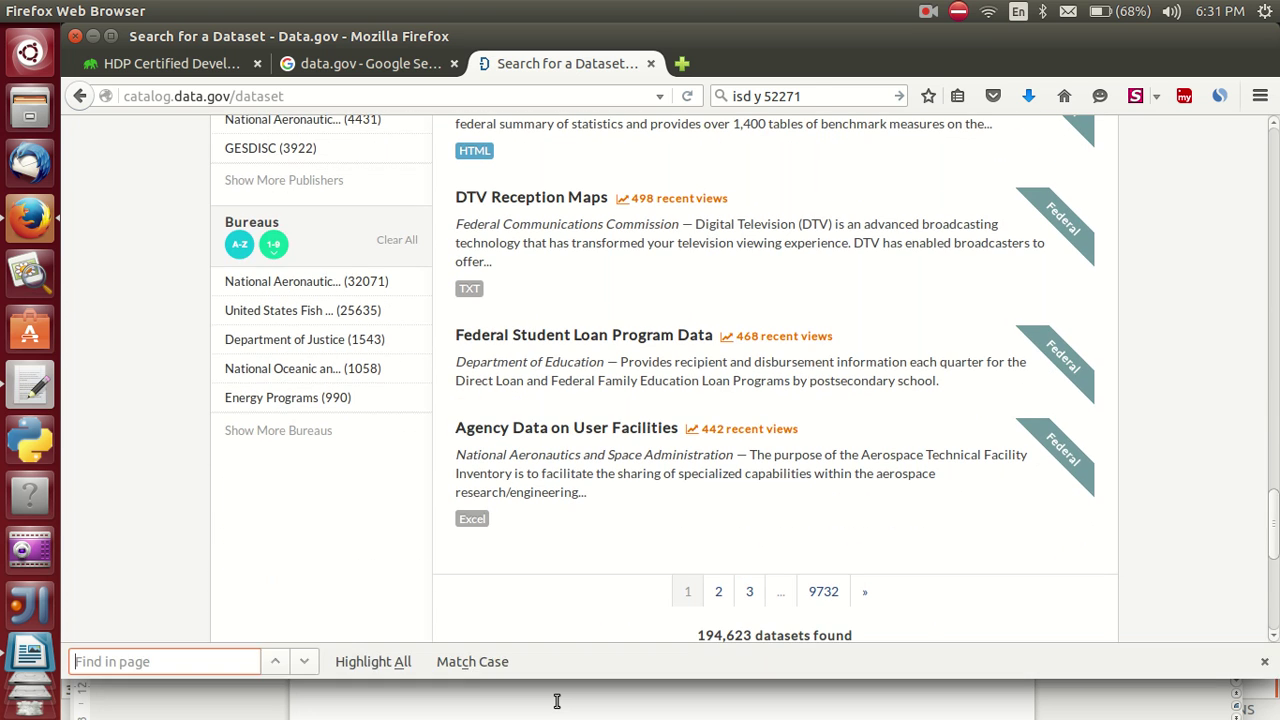
{"action": "type", "text": "format"}
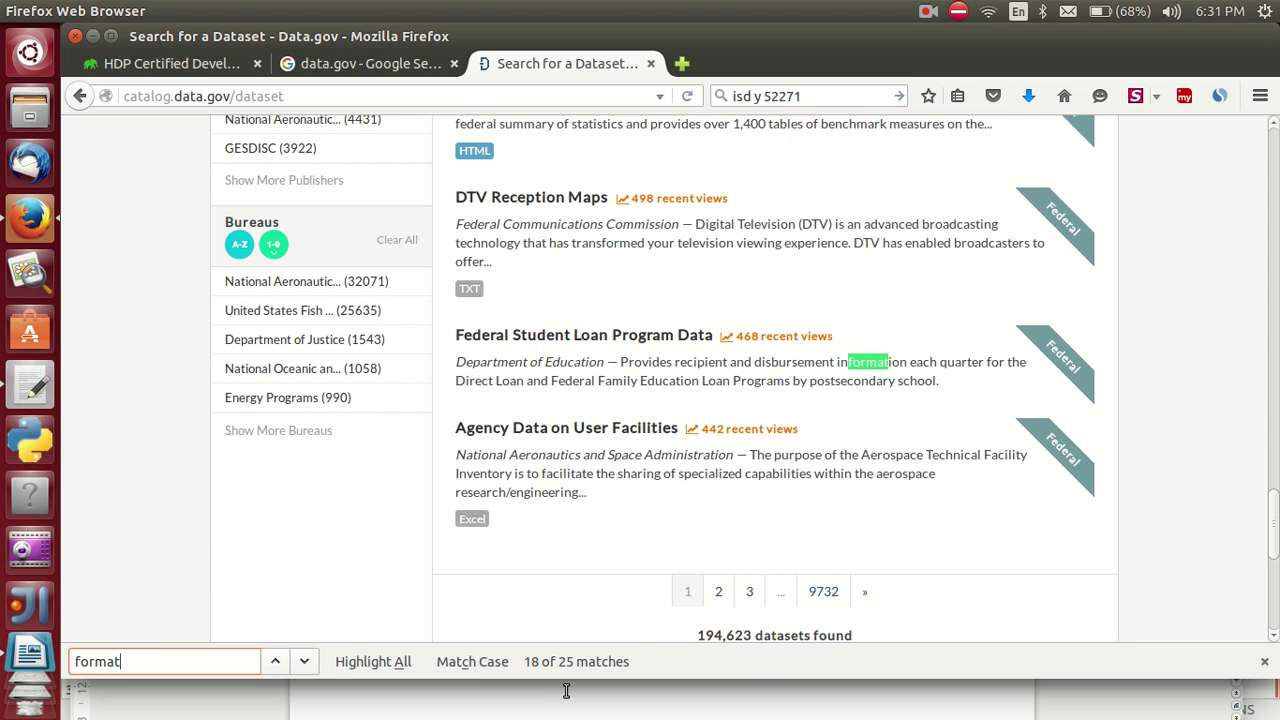
{"action": "key", "text": "Return"}
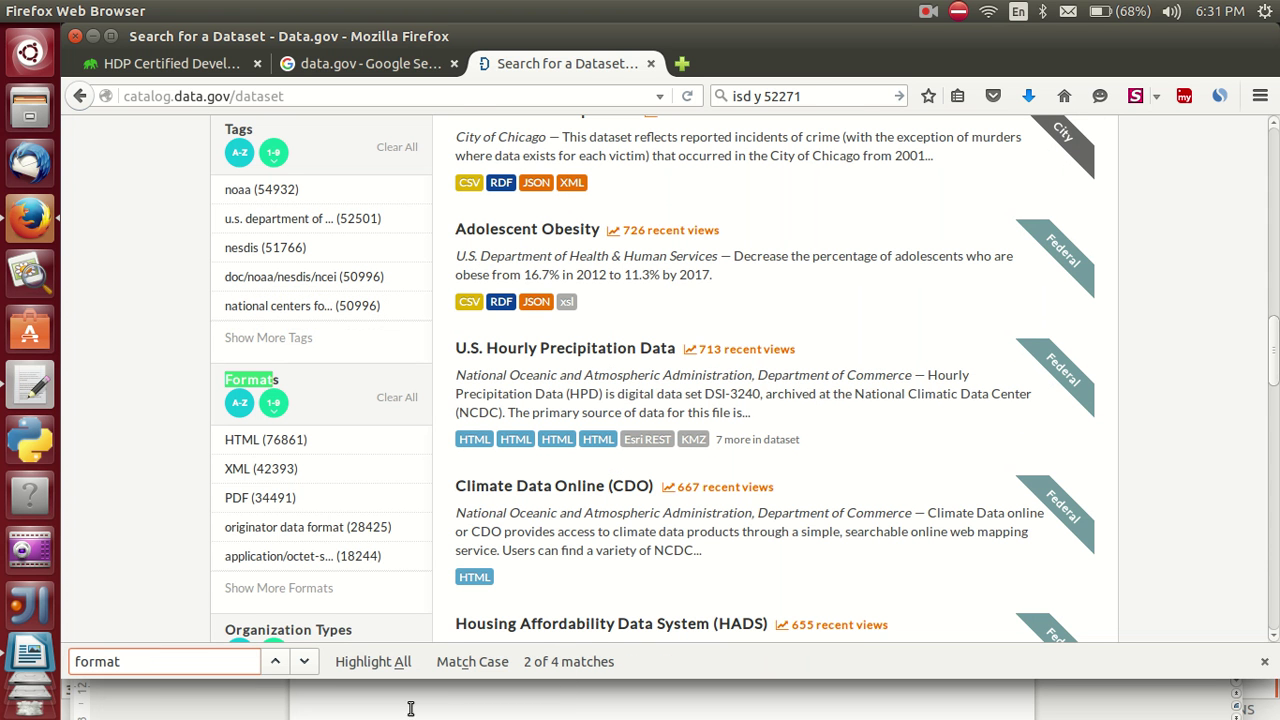
{"action": "left_click", "coordinate": [168, 441]}
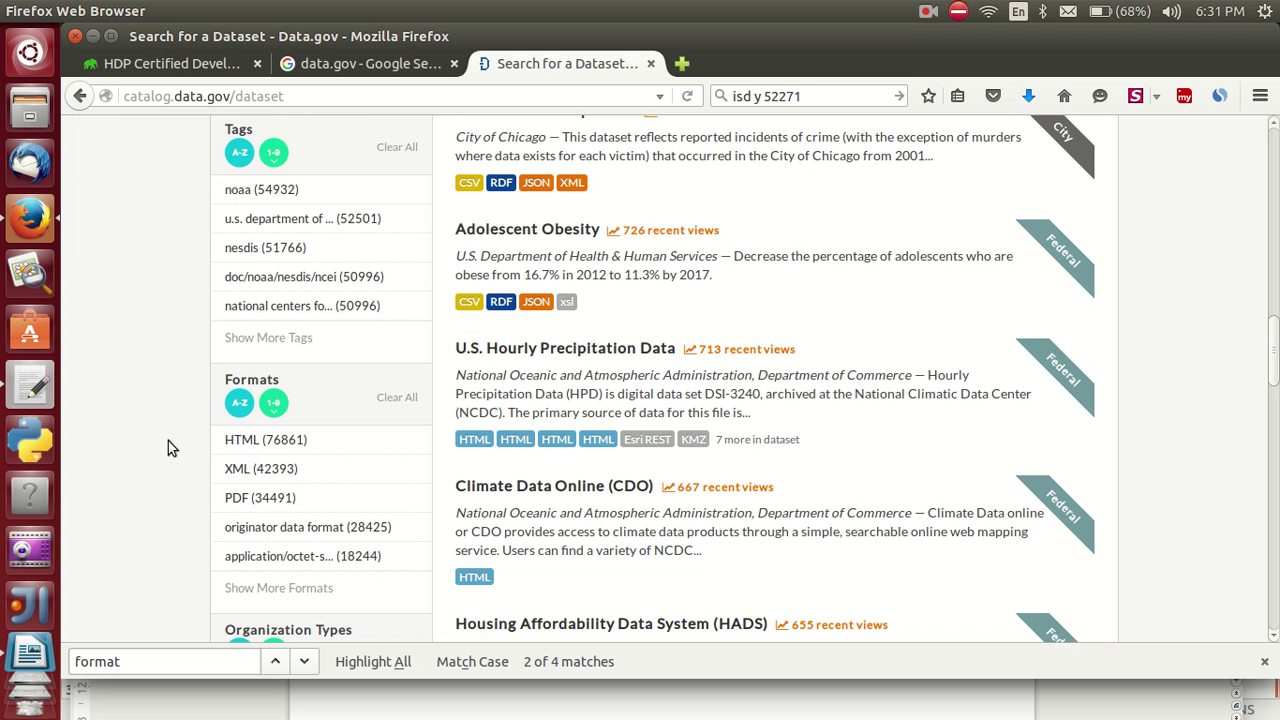
{"action": "scroll", "coordinate": [168, 441], "scroll_direction": "down", "scroll_amount": 2}
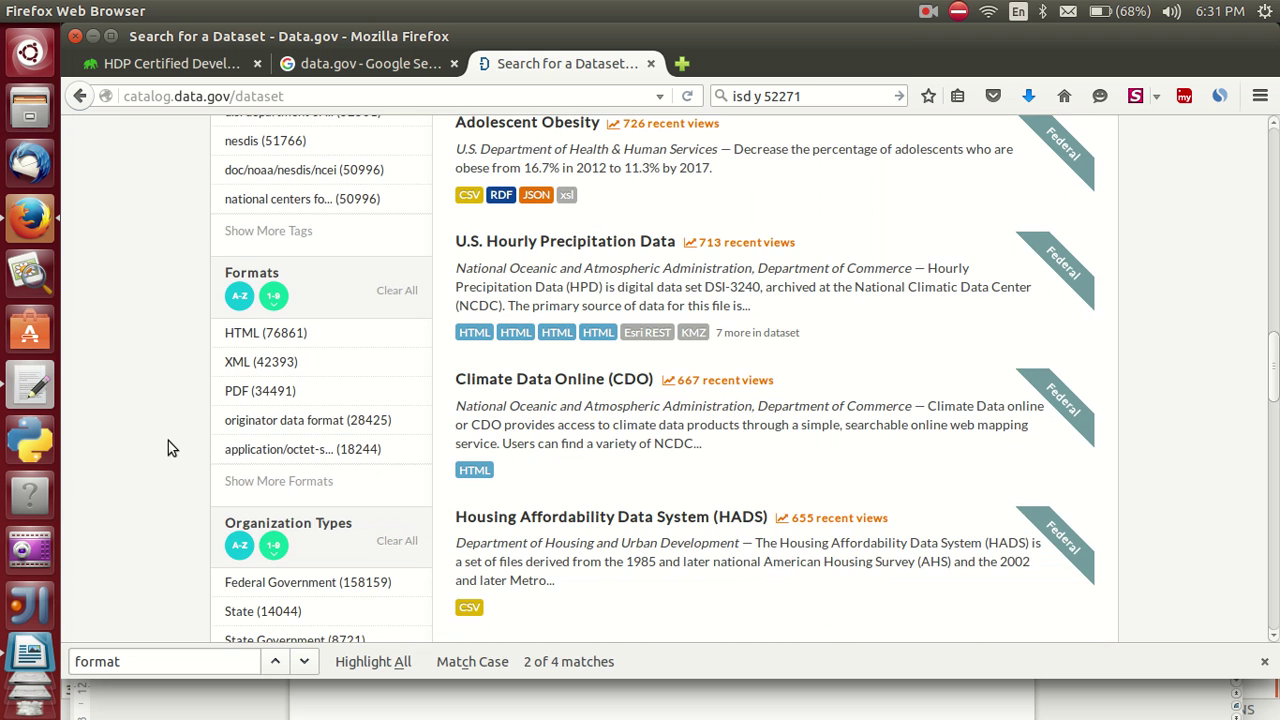
{"action": "left_click", "coordinate": [253, 483]}
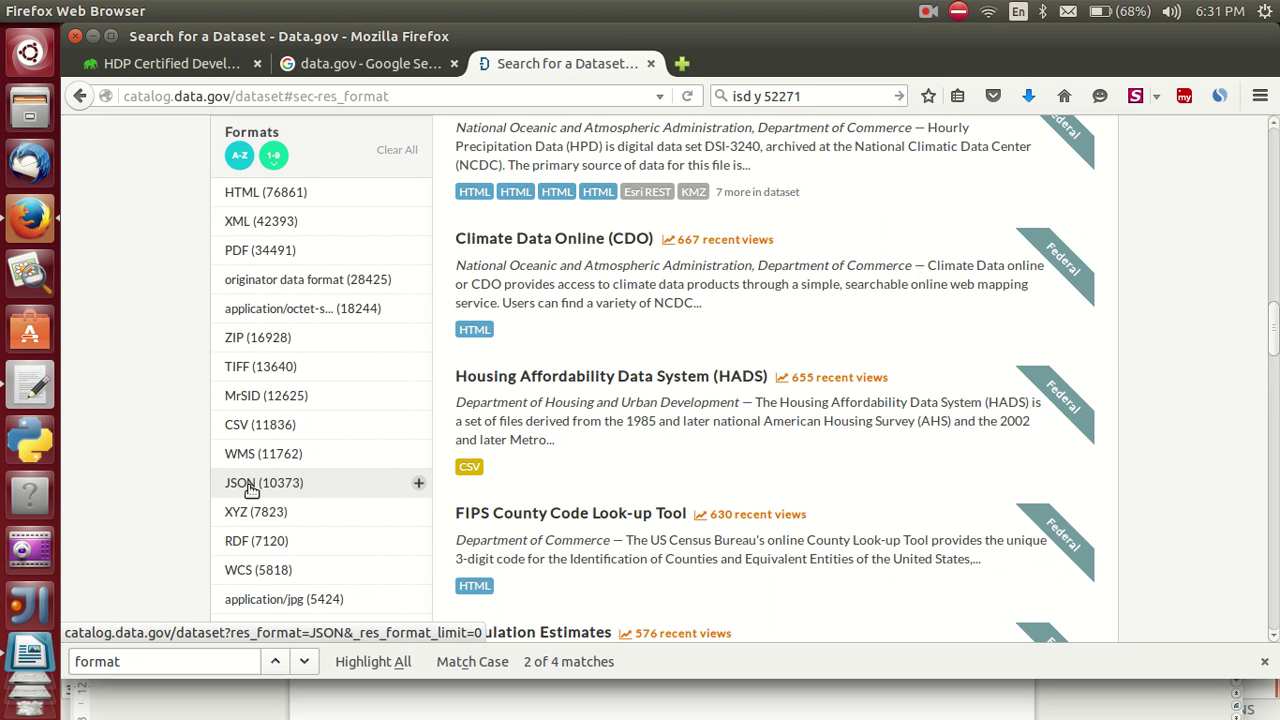
- Filter the catalog to JSON datasets and scroll through the 10,372 results
{"action": "left_click", "coordinate": [251, 489]}
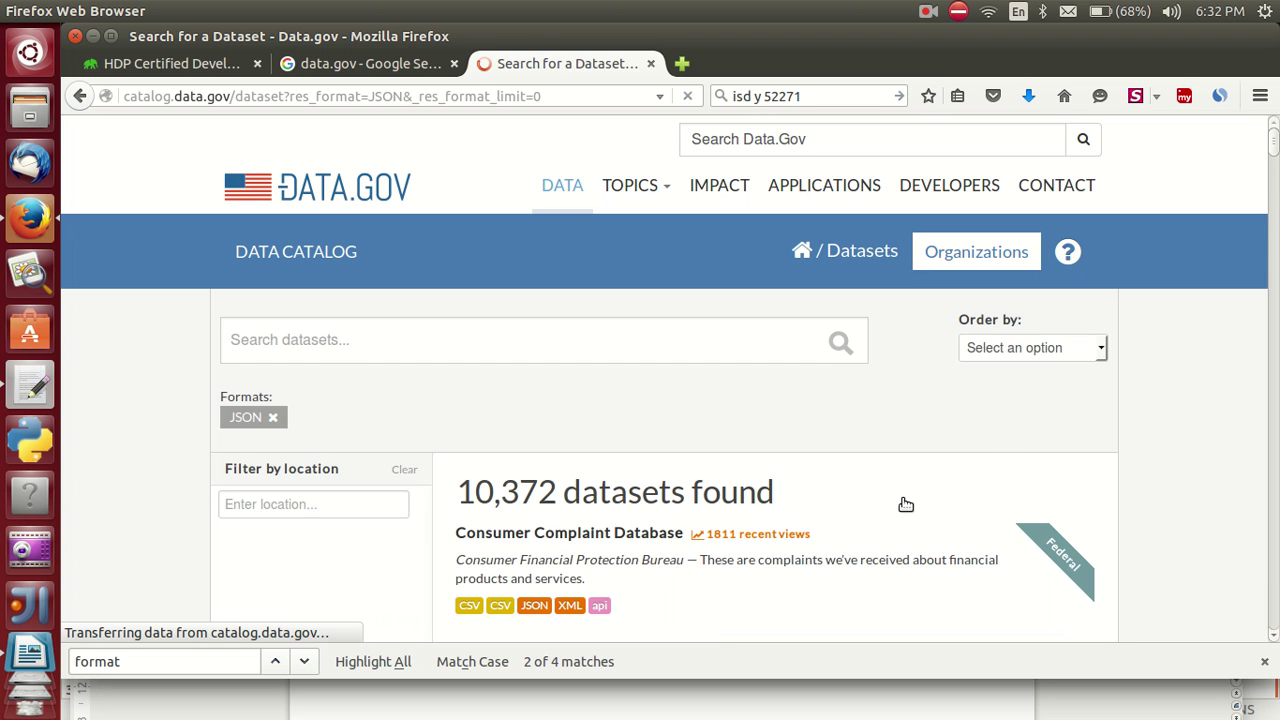
{"action": "left_click_drag", "start_coordinate": [1277, 155], "coordinate": [1277, 205]}
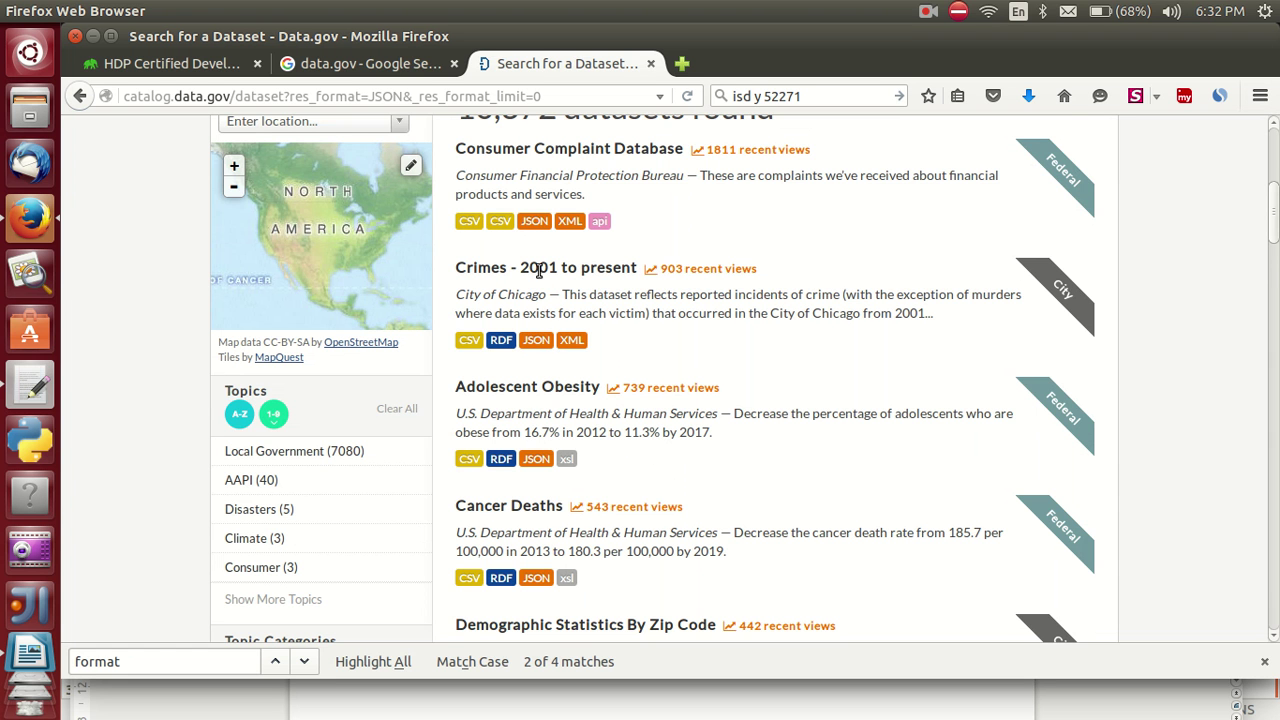
{"action": "scroll", "coordinate": [546, 275], "scroll_direction": "down", "scroll_amount": 1}
{"action": "scroll", "coordinate": [544, 275], "scroll_direction": "down", "scroll_amount": 3}
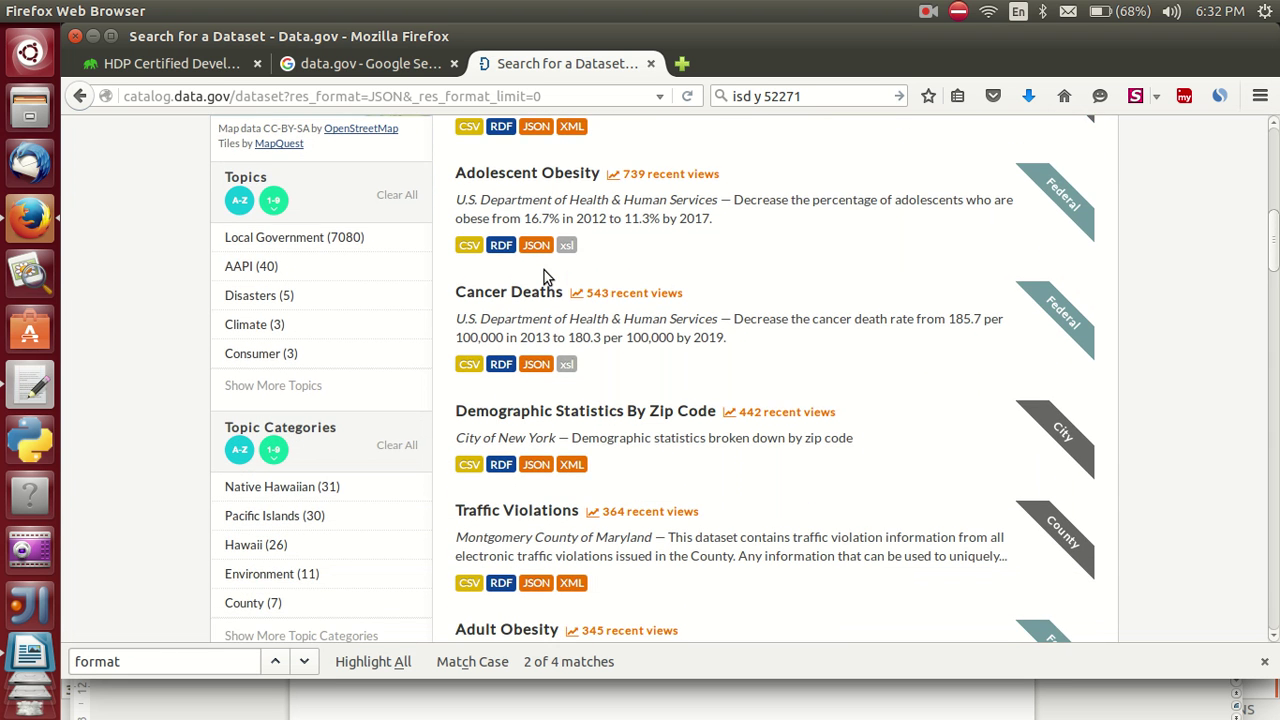
{"action": "scroll", "coordinate": [544, 270], "scroll_direction": "down", "scroll_amount": 1}
{"action": "scroll", "coordinate": [544, 270], "scroll_direction": "down", "scroll_amount": 1}
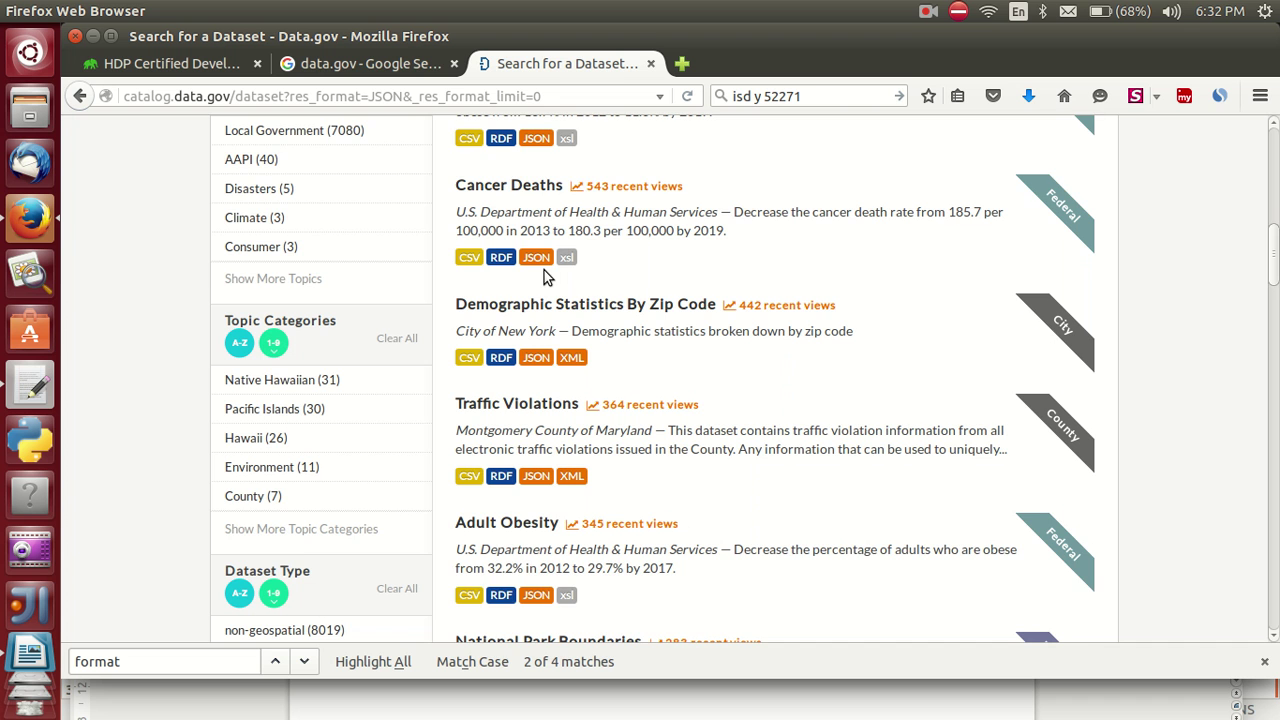
{"action": "scroll", "coordinate": [544, 270], "scroll_direction": "down", "scroll_amount": 2}
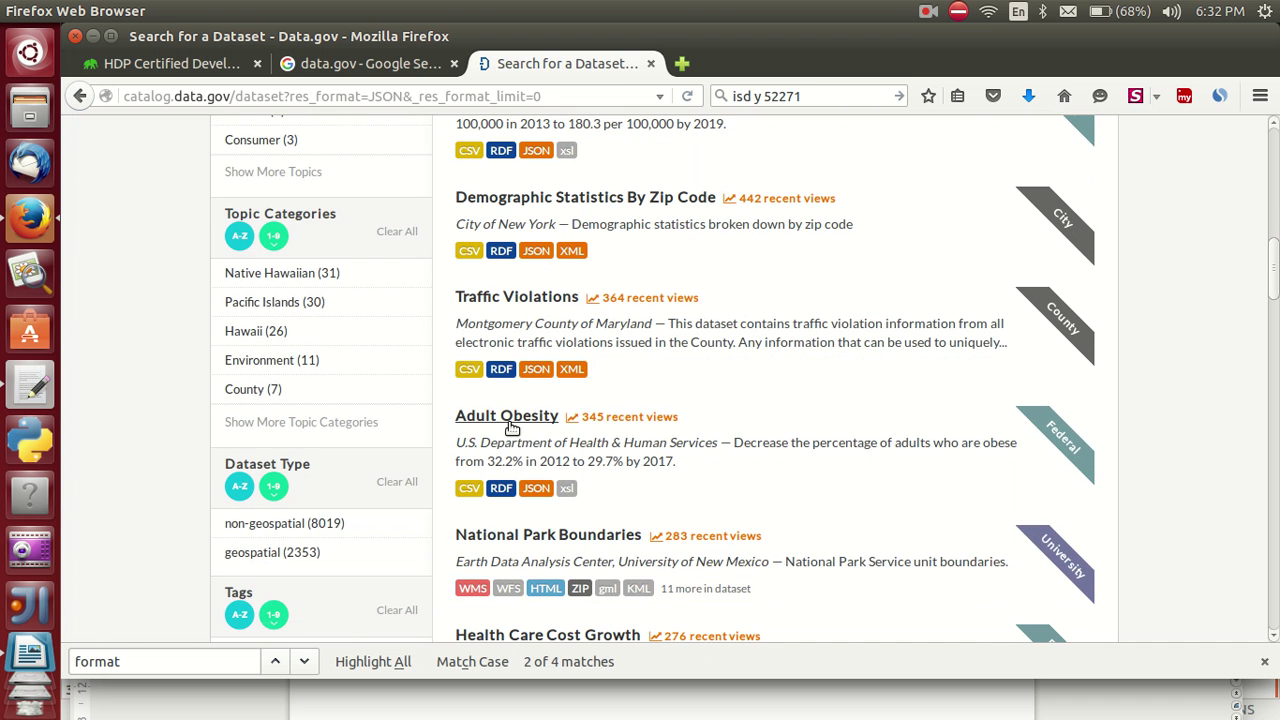
- Open Adult Obesity, Traffic Violations and Health Care Cost Growth in new tabs
{"action": "middle_click", "coordinate": [509, 422]}
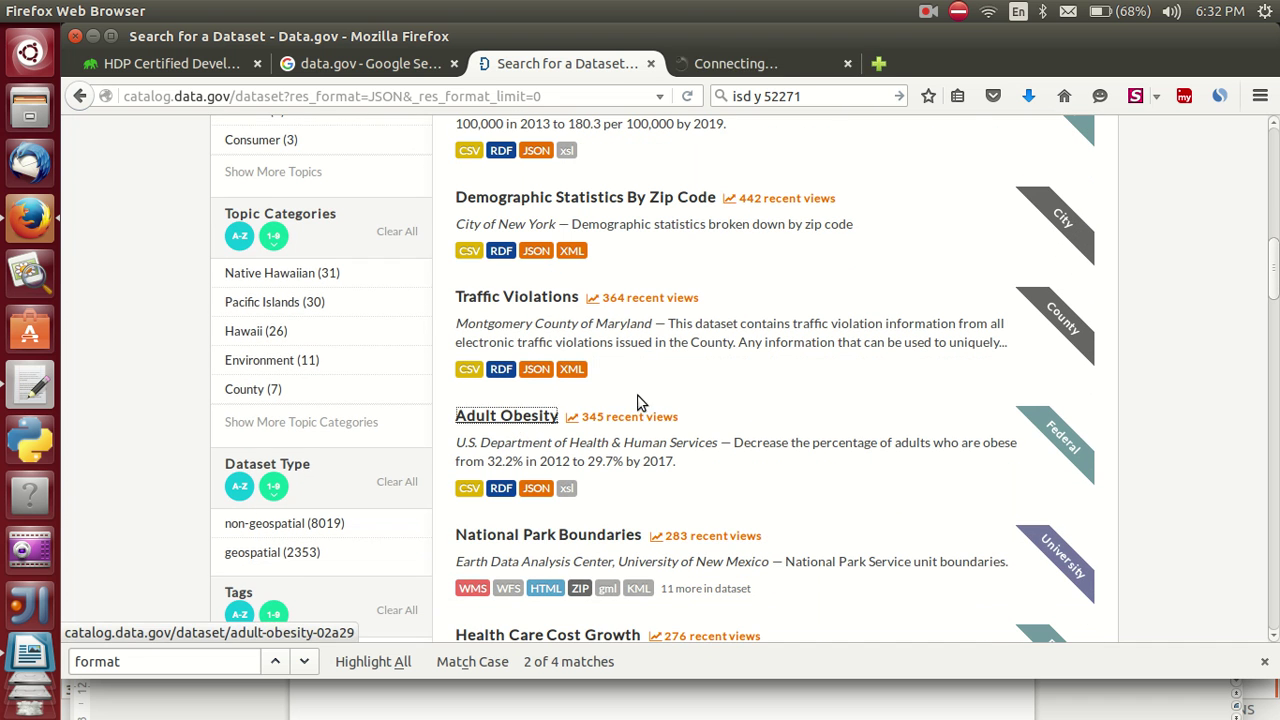
{"action": "middle_click", "coordinate": [560, 300]}
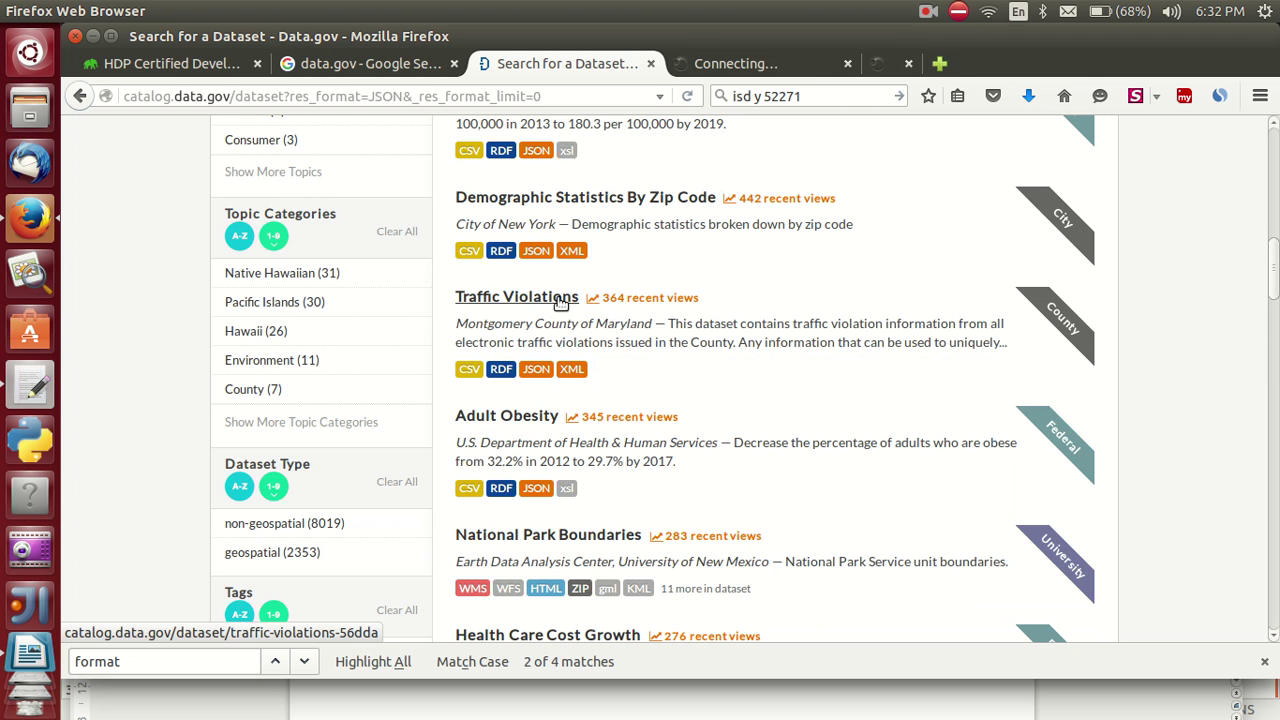
{"action": "scroll", "coordinate": [560, 303], "scroll_direction": "down", "scroll_amount": 1}
{"action": "scroll", "coordinate": [560, 303], "scroll_direction": "down", "scroll_amount": 4}
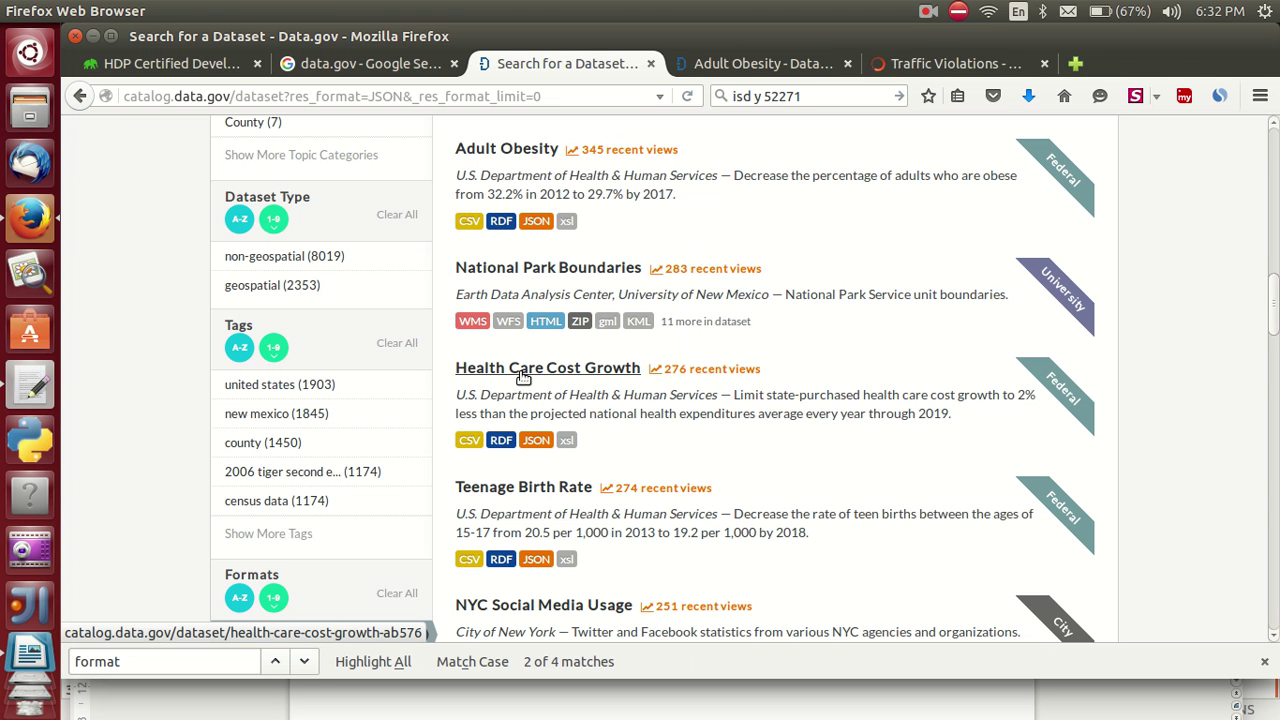
{"action": "middle_click", "coordinate": [522, 374]}
- Try the Adult Obesity dataset's csv and json downloads, both ending in page-not-found
{"action": "key", "text": "ctrl+Tab"}
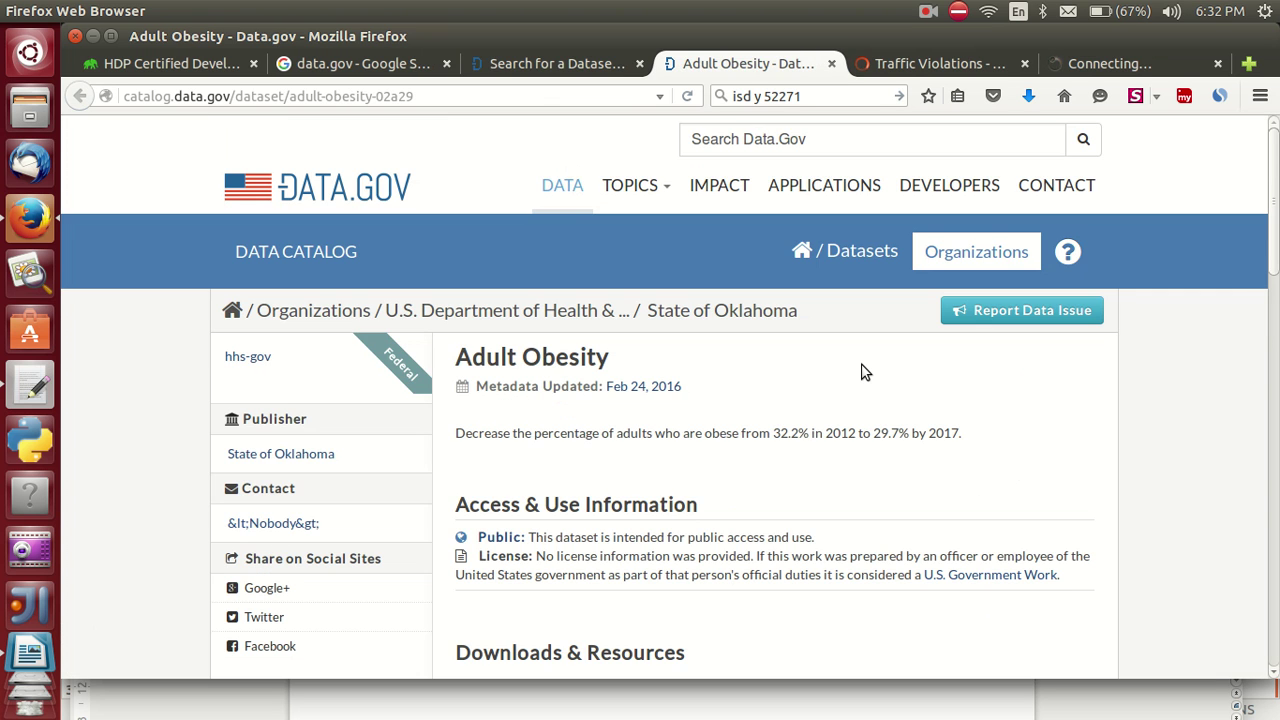
{"action": "scroll", "coordinate": [865, 372], "scroll_direction": "down", "scroll_amount": 5}
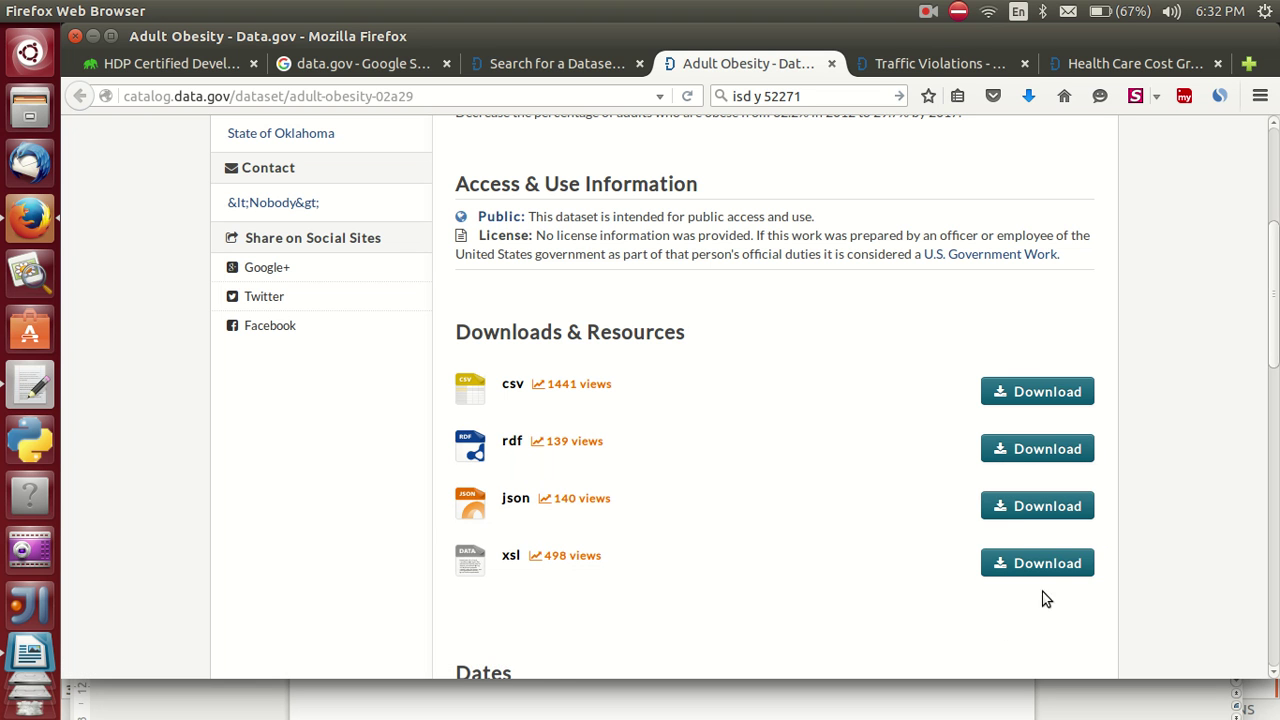
{"action": "left_click", "coordinate": [1028, 394]}
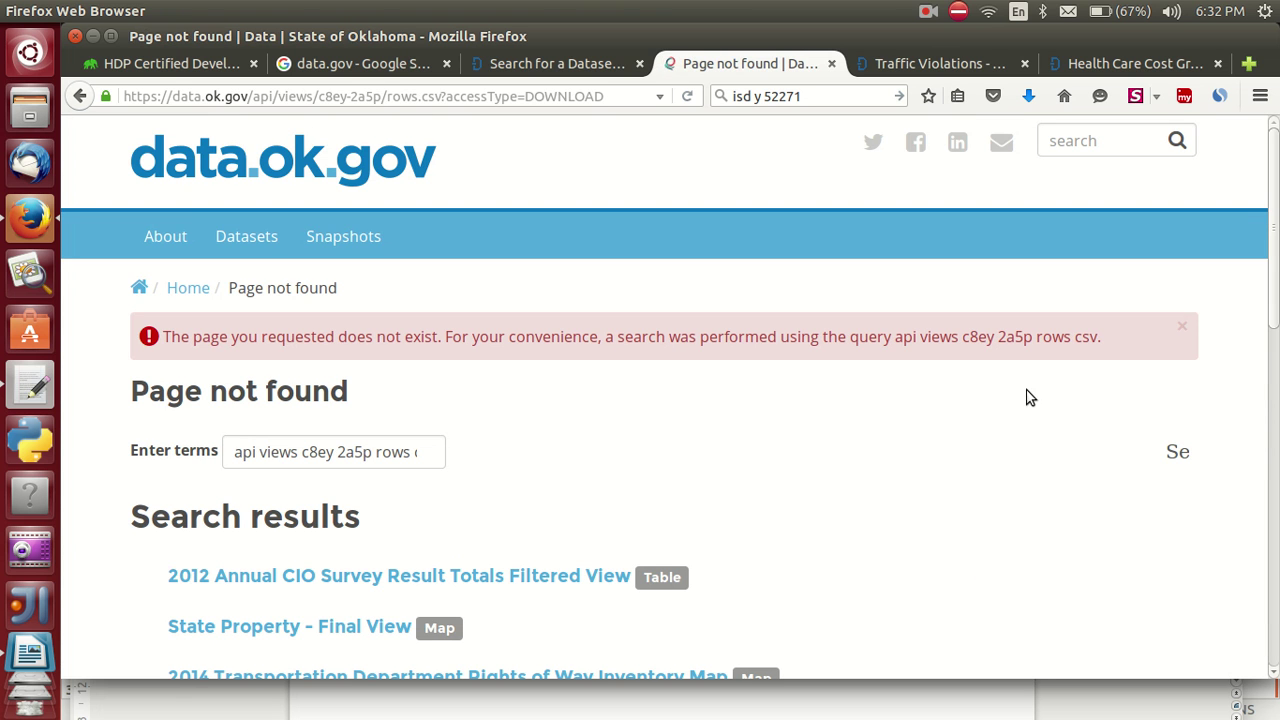
{"action": "left_click", "coordinate": [86, 96]}
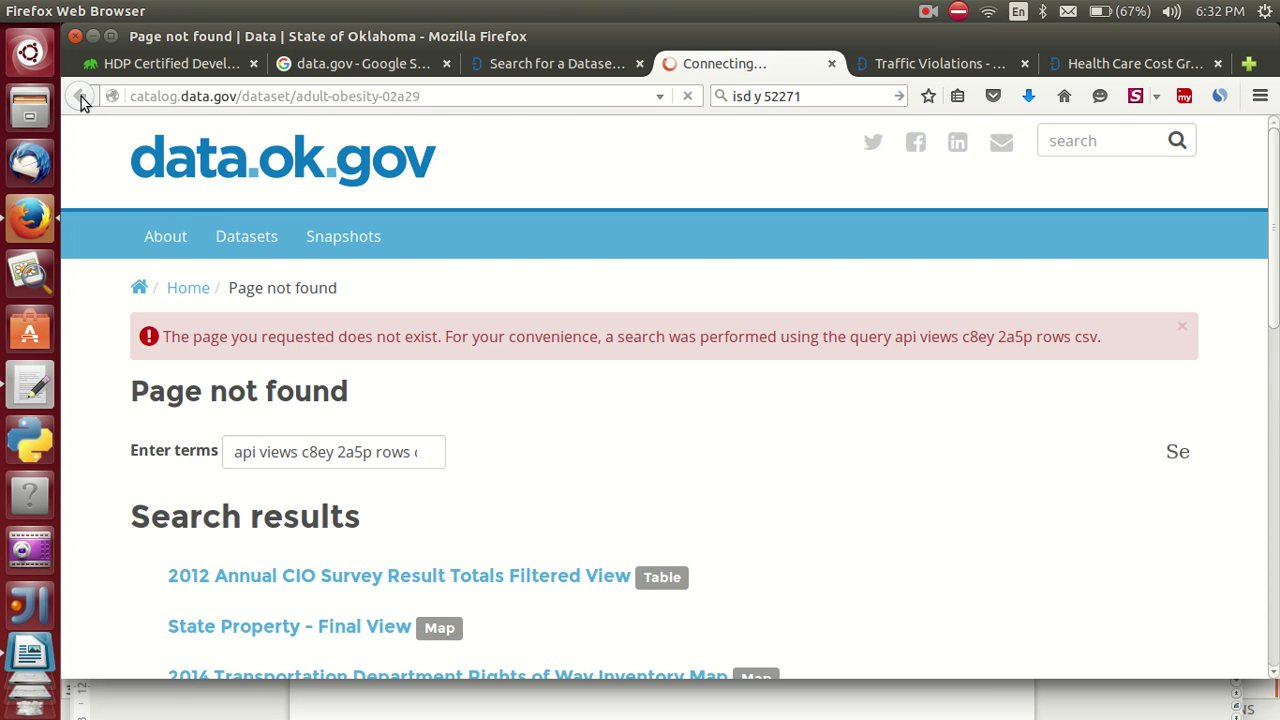
{"action": "left_click", "coordinate": [1015, 517]}
- Close the broken Adult Obesity tab and save Traffic_Violations.csv
{"action": "key", "text": "ctrl+w"}
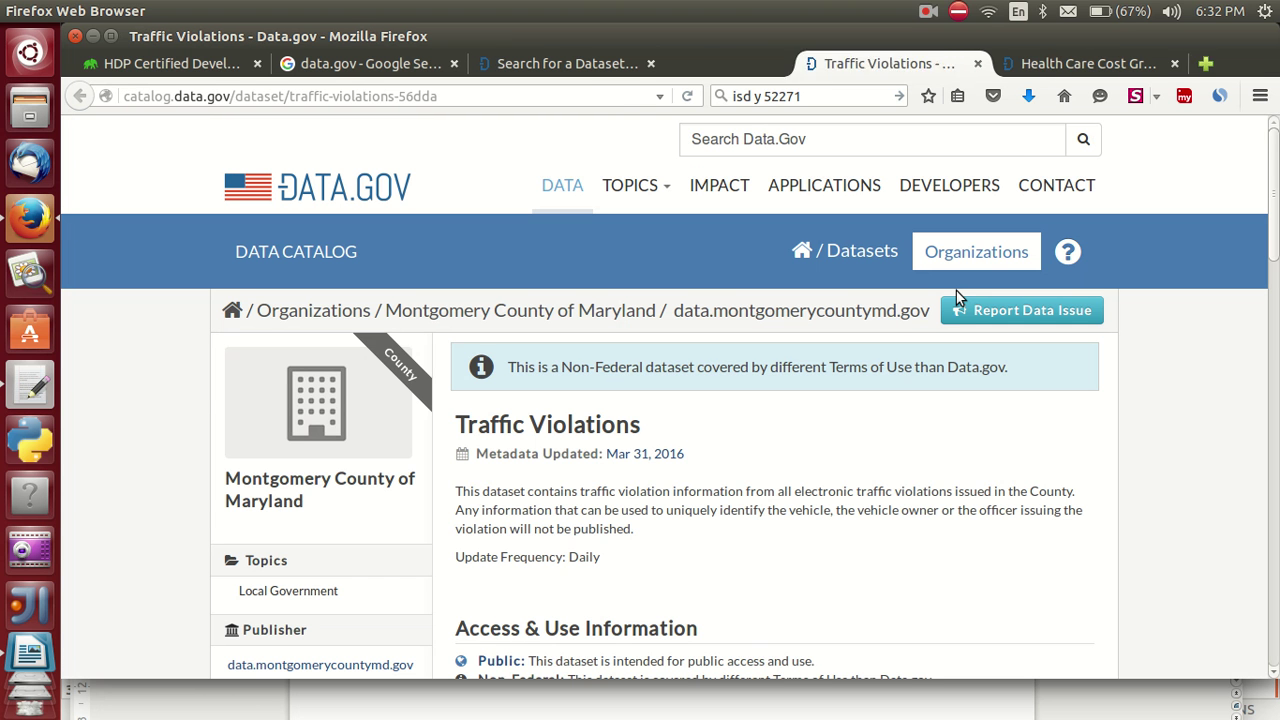
{"action": "scroll", "coordinate": [956, 291], "scroll_direction": "down", "scroll_amount": 1}
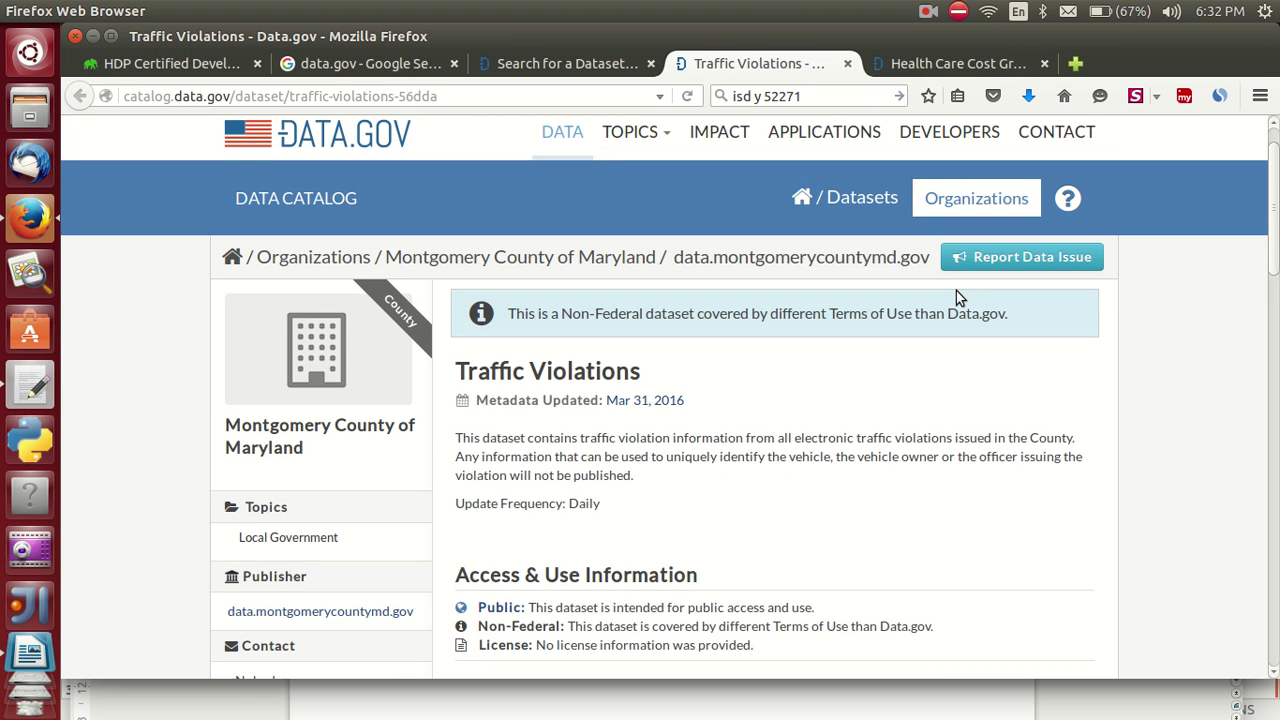
{"action": "scroll", "coordinate": [956, 290], "scroll_direction": "down", "scroll_amount": 6}
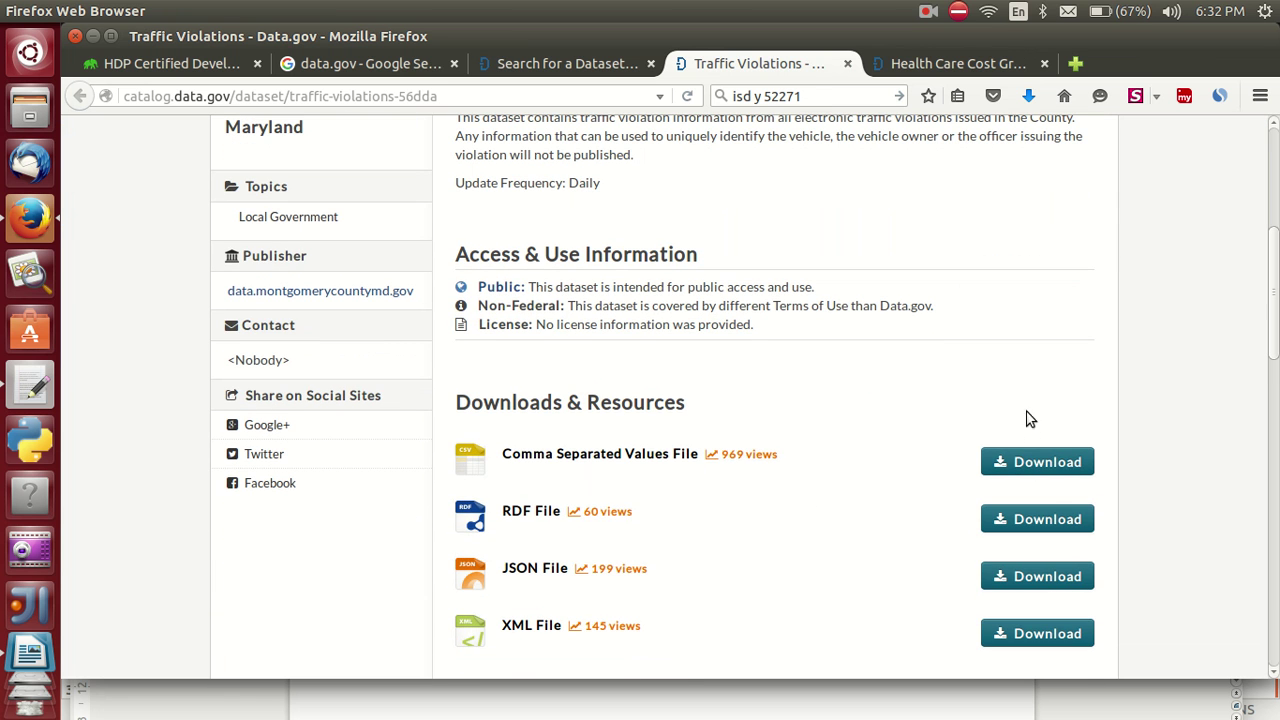
{"action": "middle_click", "coordinate": [1019, 470]}
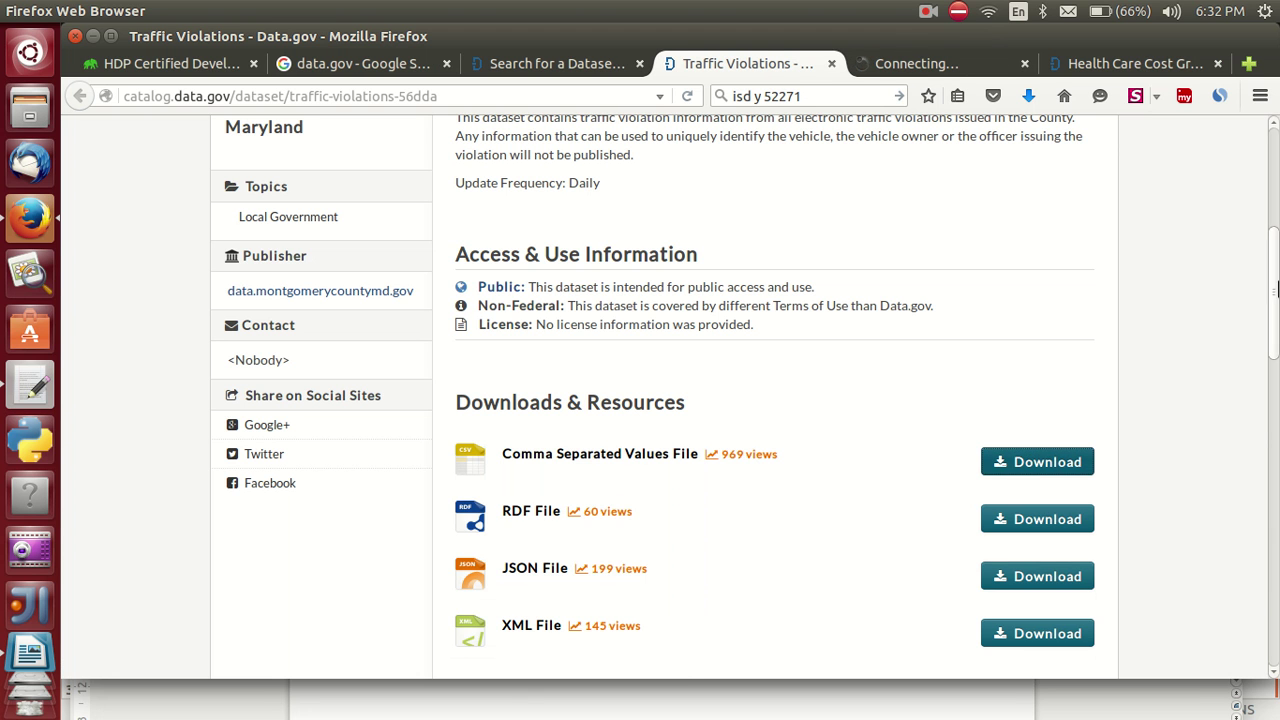
{"action": "left_click_drag", "start_coordinate": [1277, 258], "coordinate": [1277, 313]}
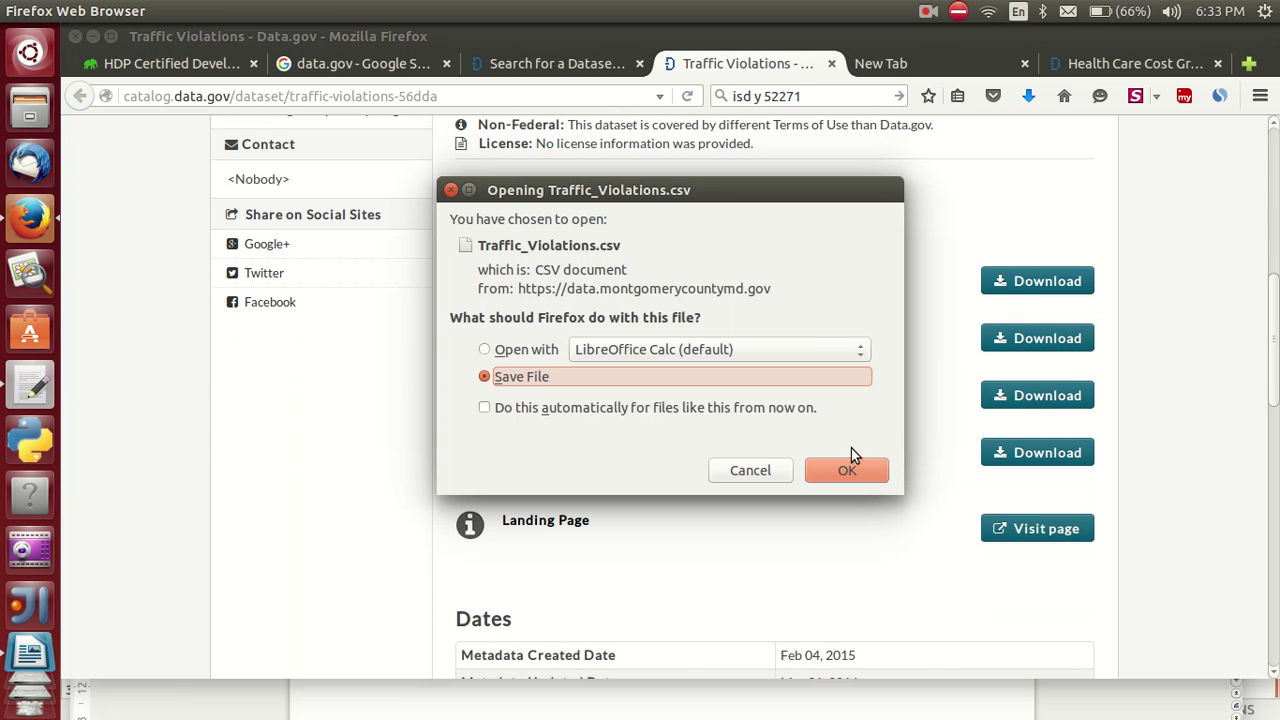
{"action": "left_click", "coordinate": [750, 470]}
{"action": "scroll", "coordinate": [1277, 210], "scroll_direction": "up", "scroll_amount": 10}
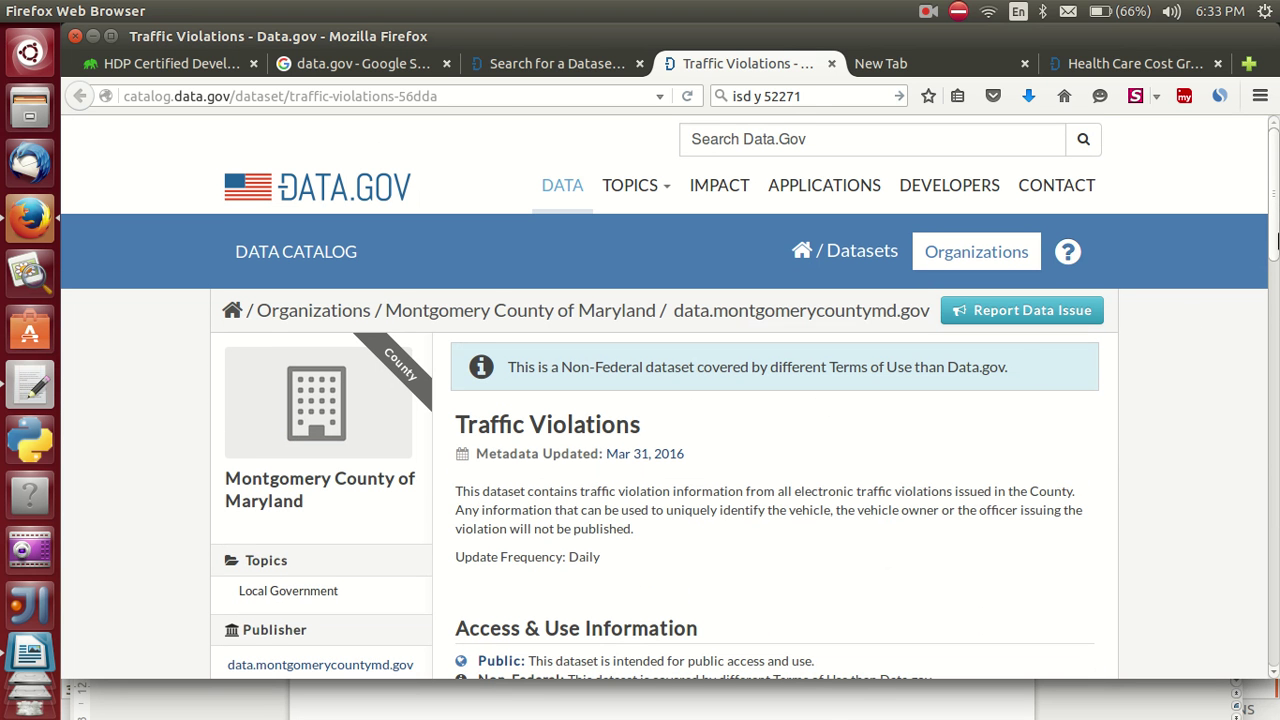
{"action": "scroll", "coordinate": [1276, 325], "scroll_direction": "down", "scroll_amount": 5}
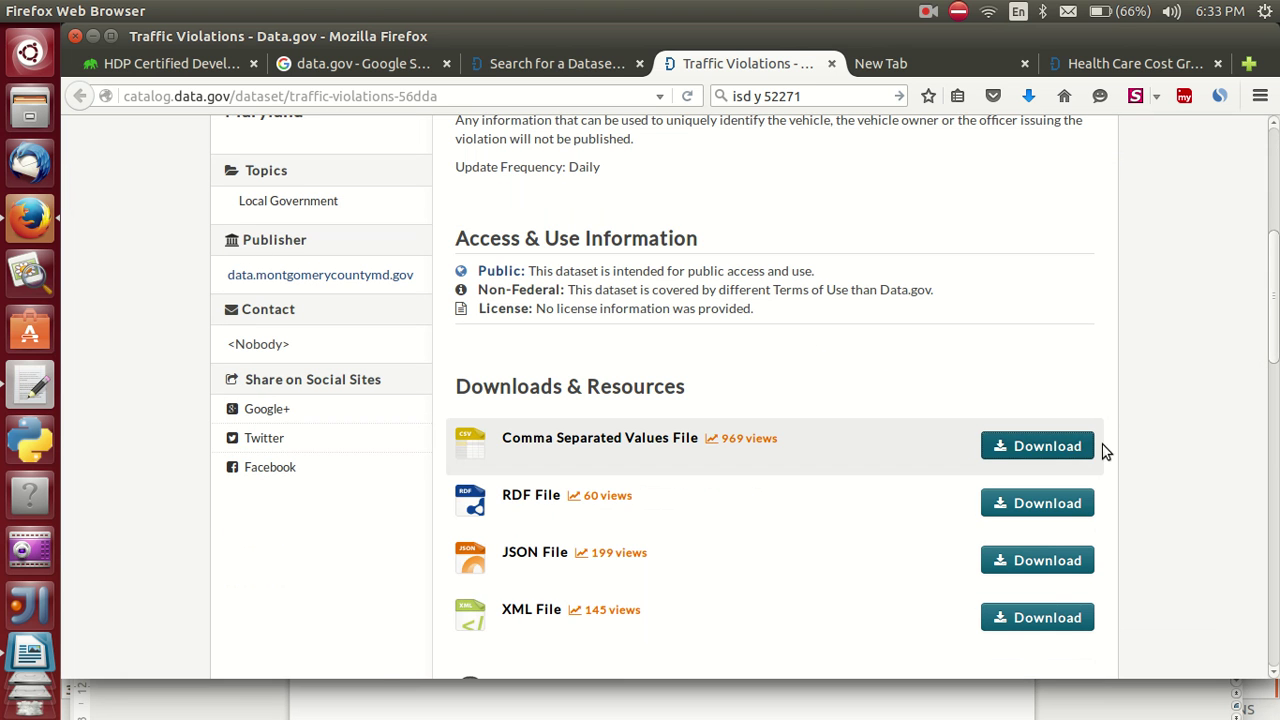
{"action": "left_click", "coordinate": [1043, 450]}
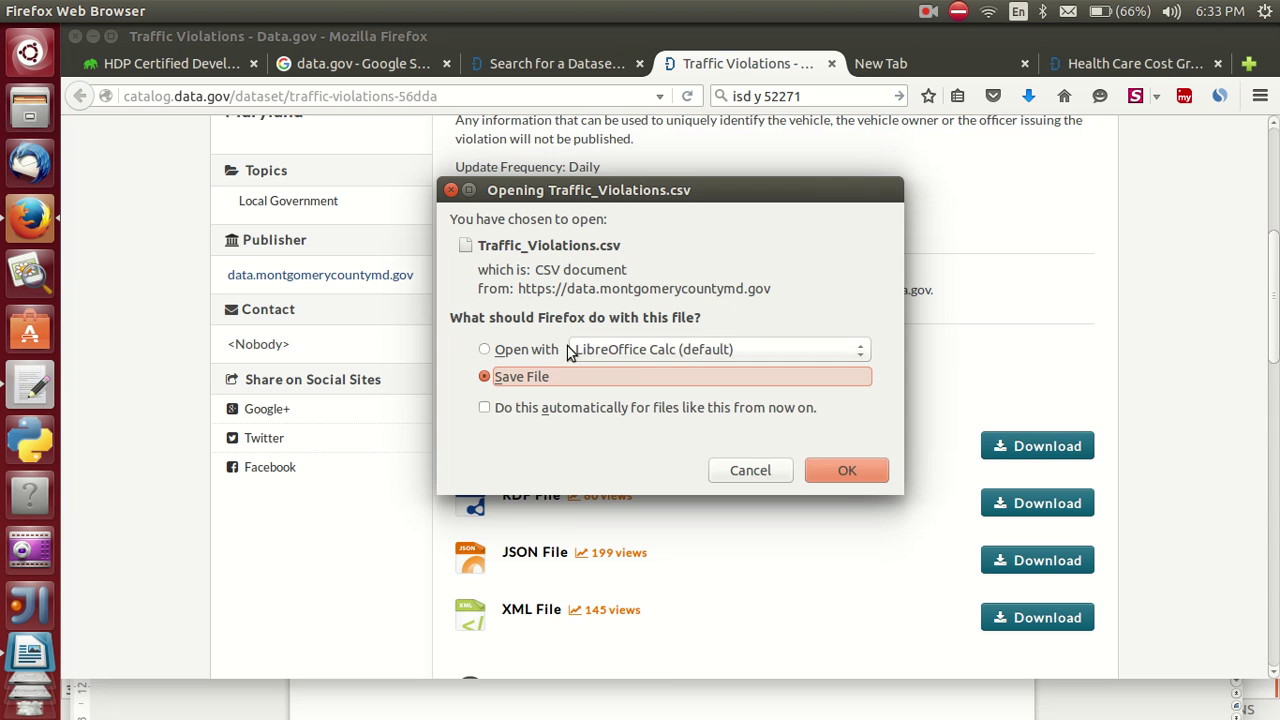
{"action": "left_click", "coordinate": [854, 474]}
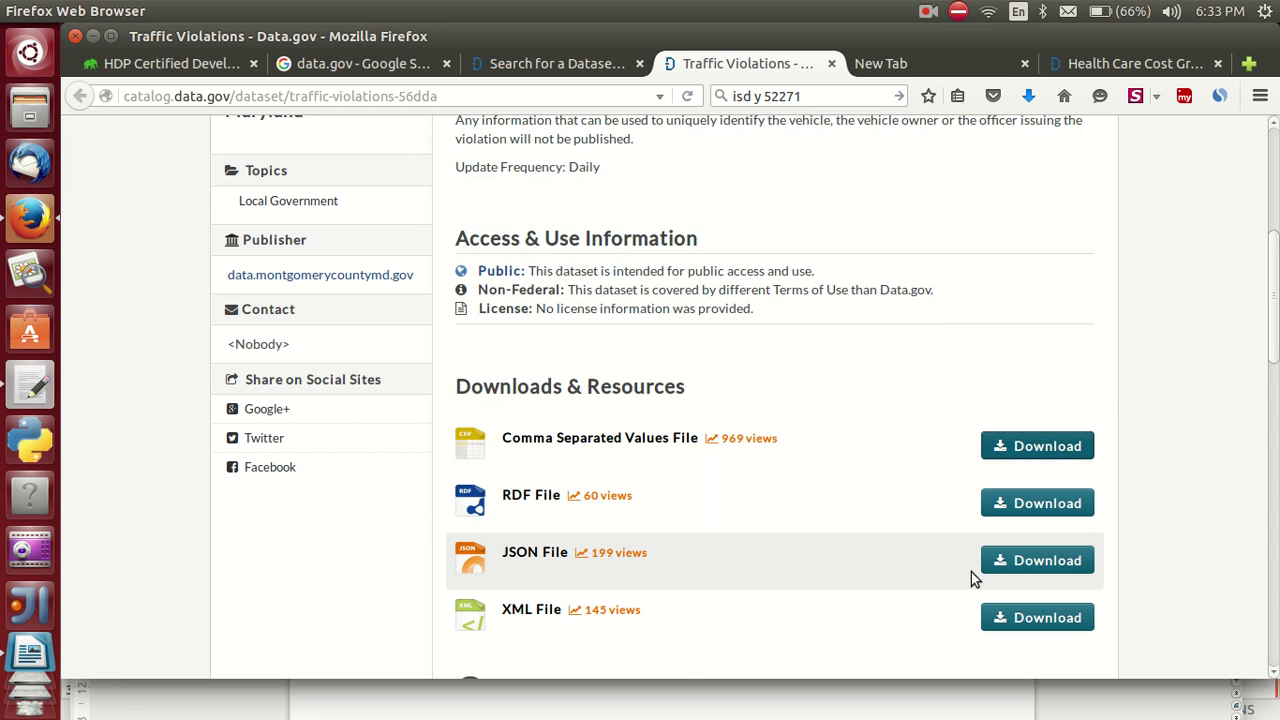
- Open the Traffic Violations JSON data and select all of it
{"action": "left_click", "coordinate": [1025, 562]}
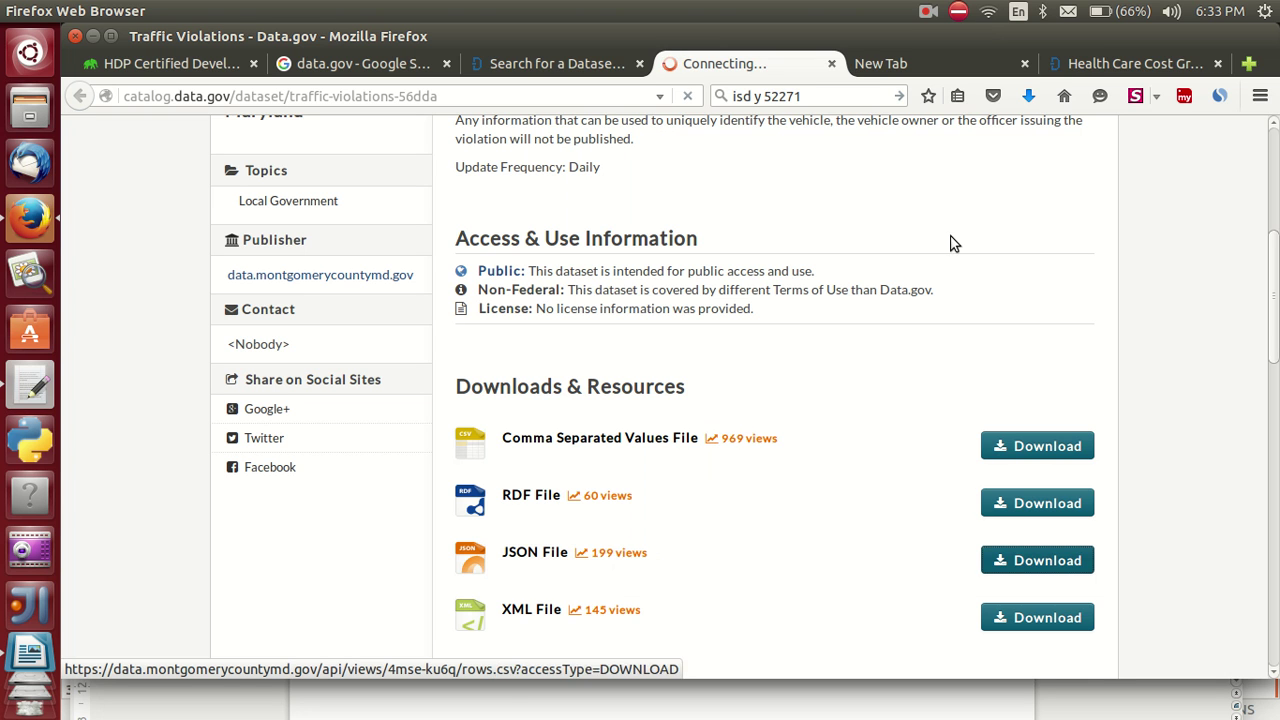
{"action": "left_click", "coordinate": [1025, 63]}
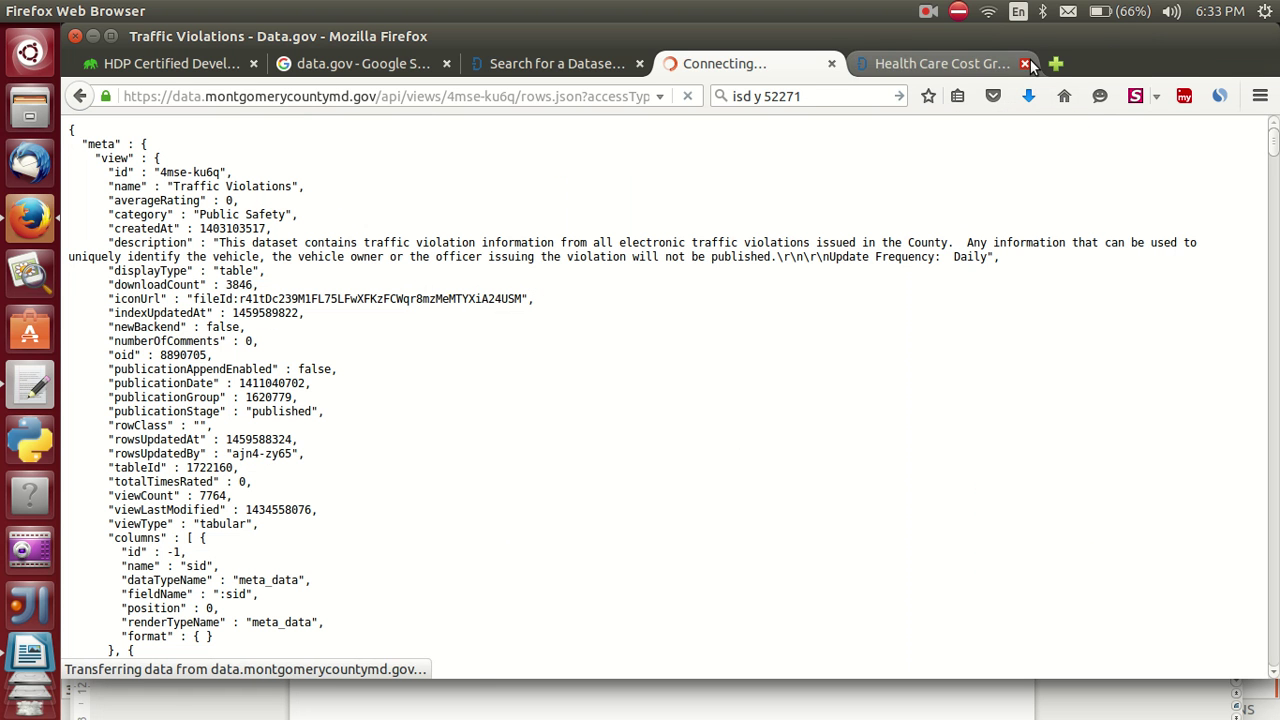
{"action": "key", "text": "ctrl+a"}
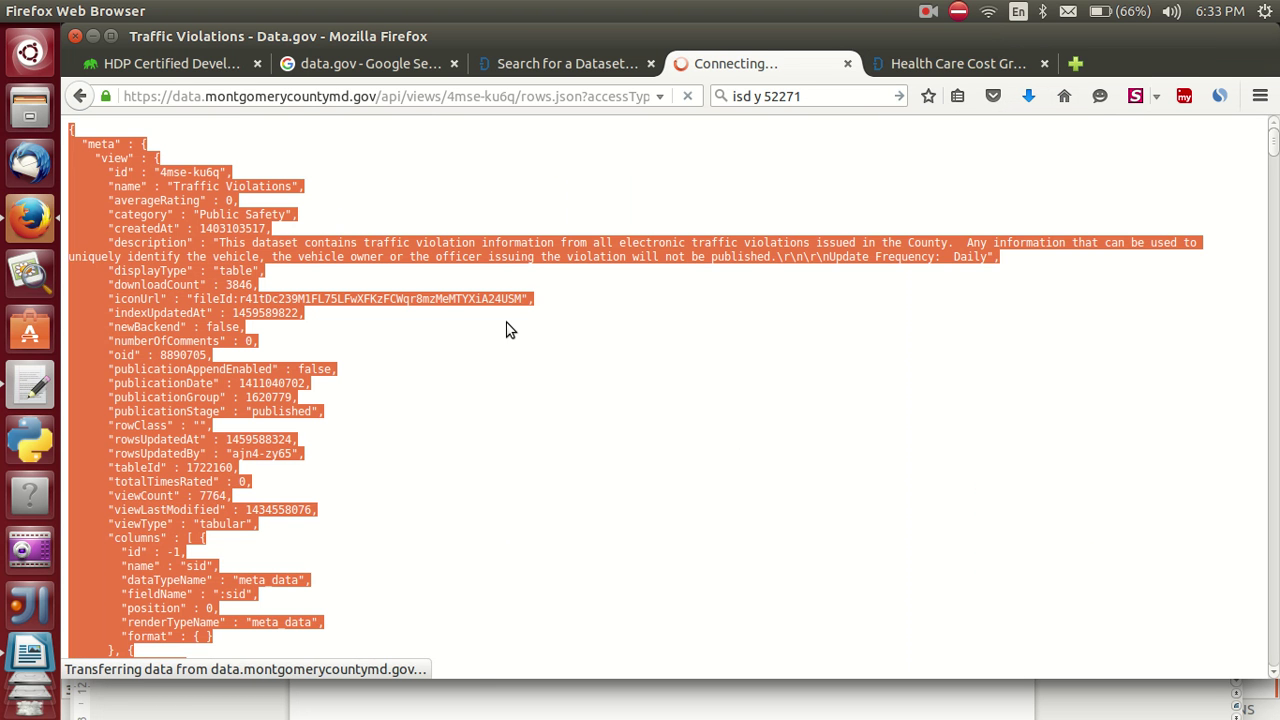
- Overwrite the CSV text in gedit's Untitled Document 1 with the Traffic Violations JSON
{"action": "left_click", "coordinate": [47, 375]}
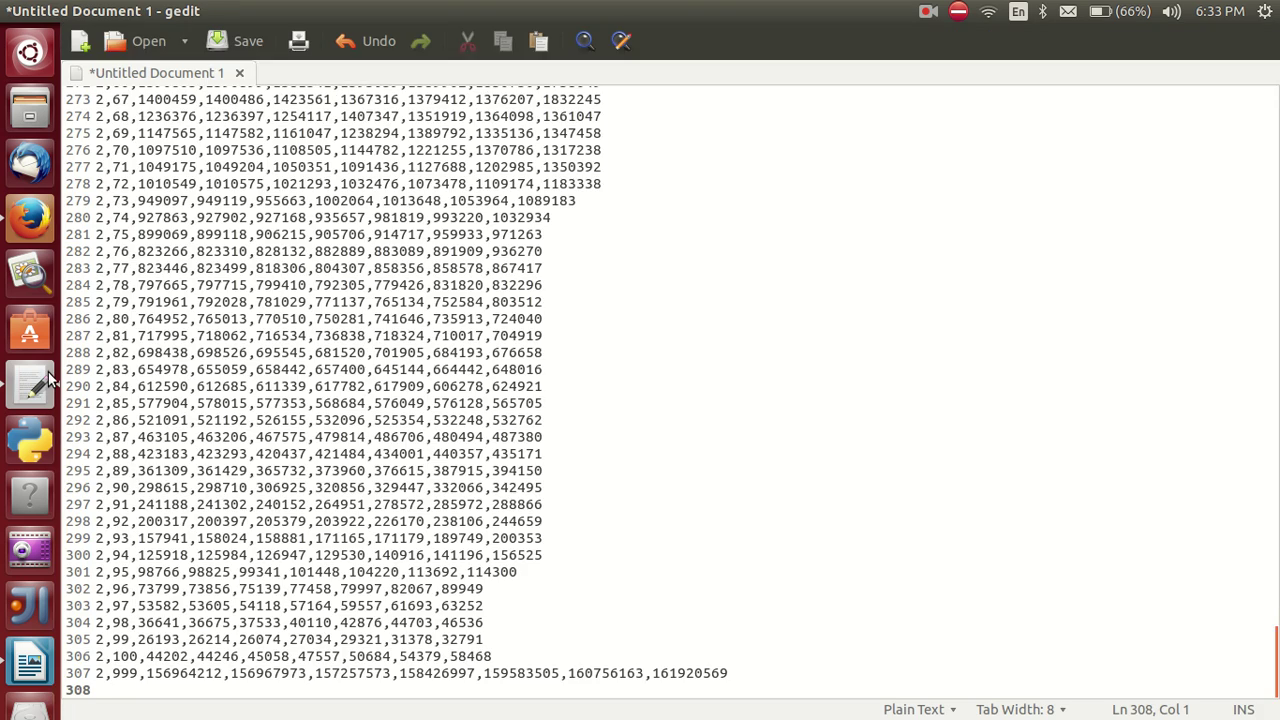
{"action": "key", "text": "ctrl+a"}
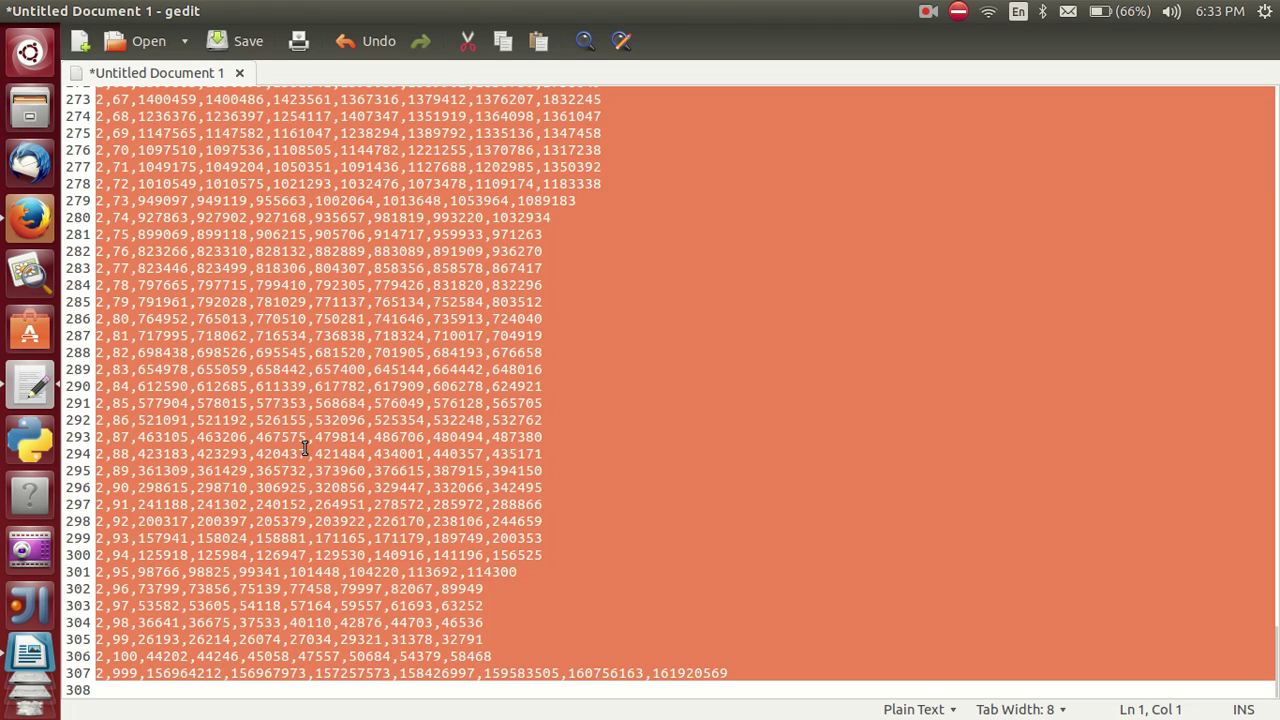
{"action": "key", "text": "ctrl+v"}
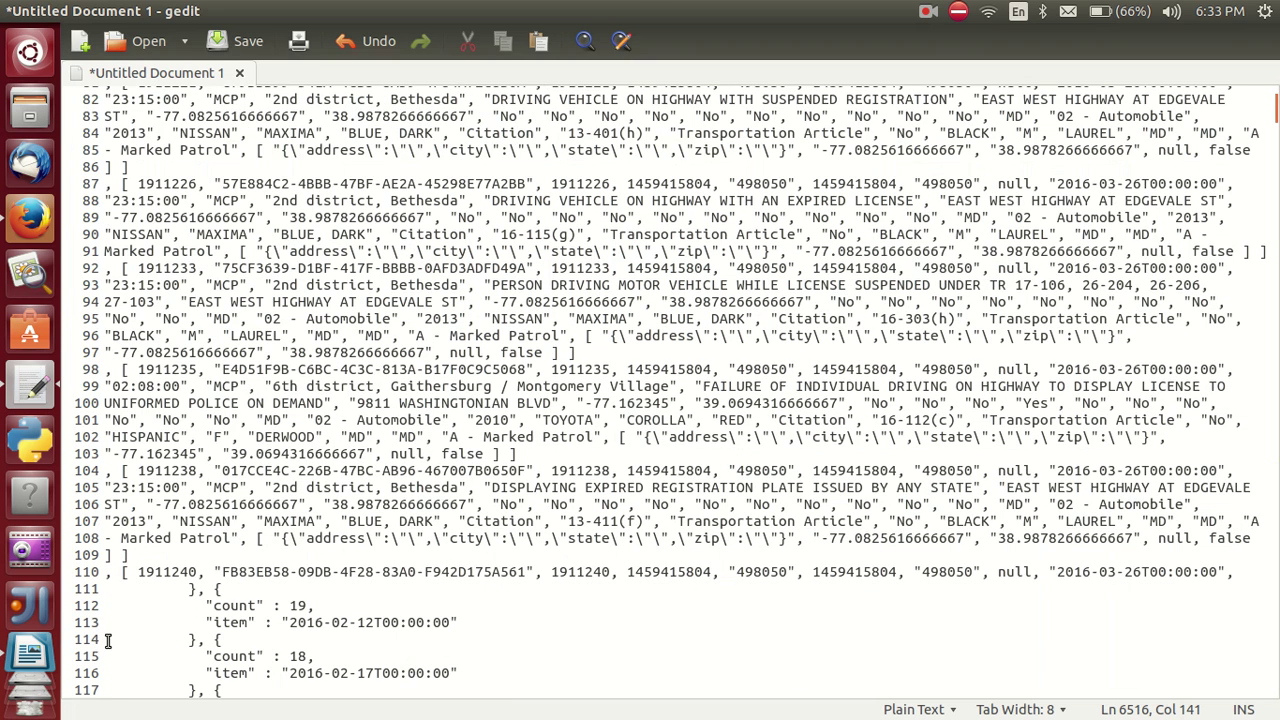
{"action": "left_click", "coordinate": [30, 215]}
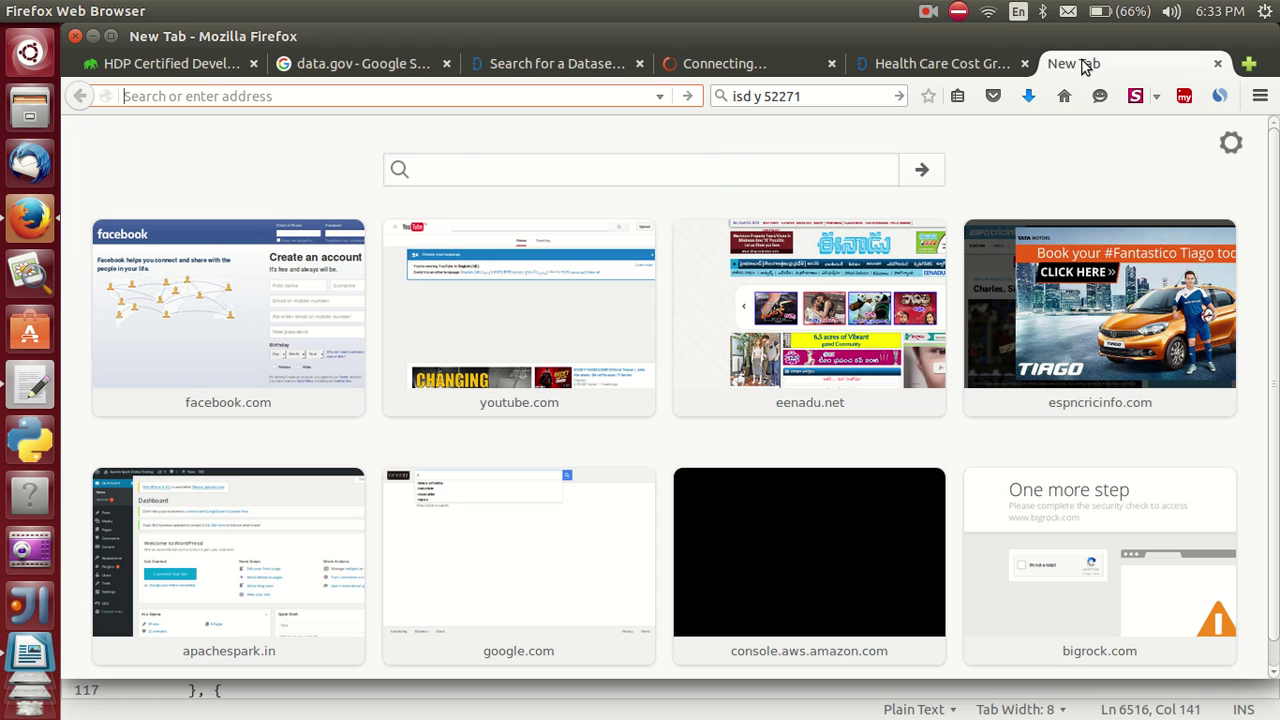
- Load jsonlint.com, paste the Traffic Violations JSON into the validator and run Validate
{"action": "type", "text": "json"}
{"action": "key", "text": "Return"}
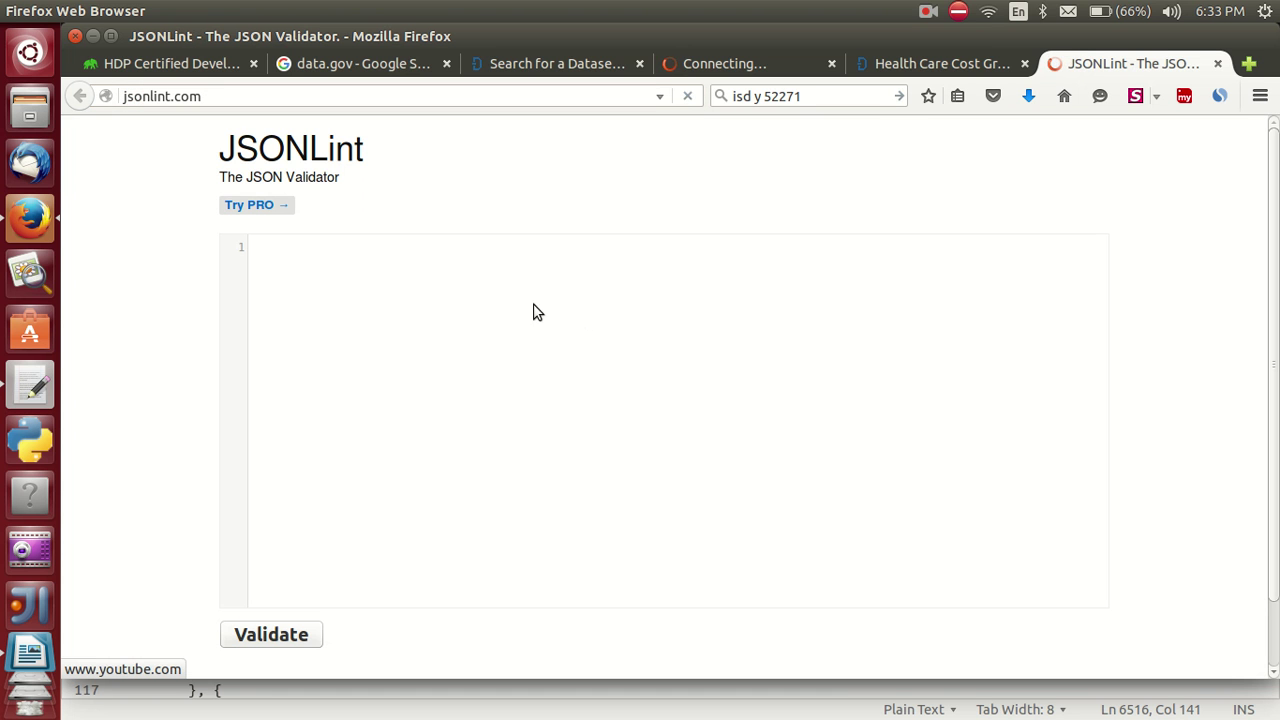
{"action": "left_click", "coordinate": [506, 320]}
{"action": "key", "text": "ctrl+v"}
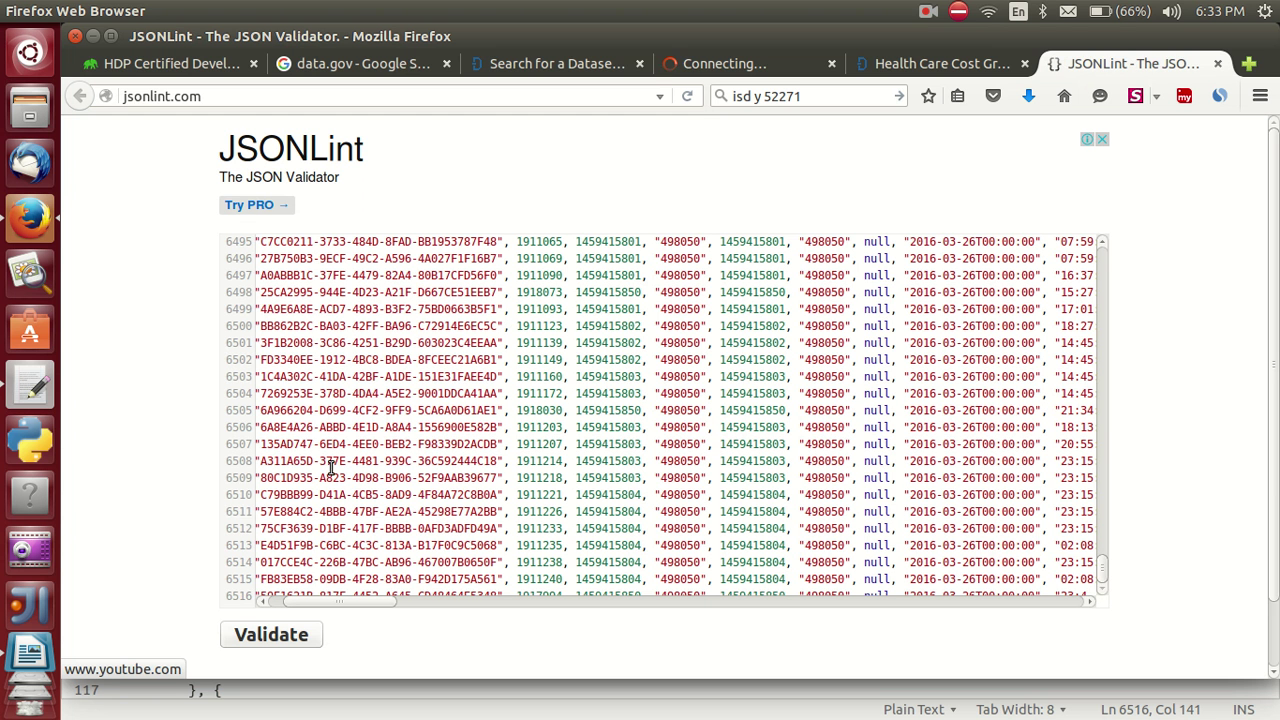
{"action": "left_click", "coordinate": [265, 636]}
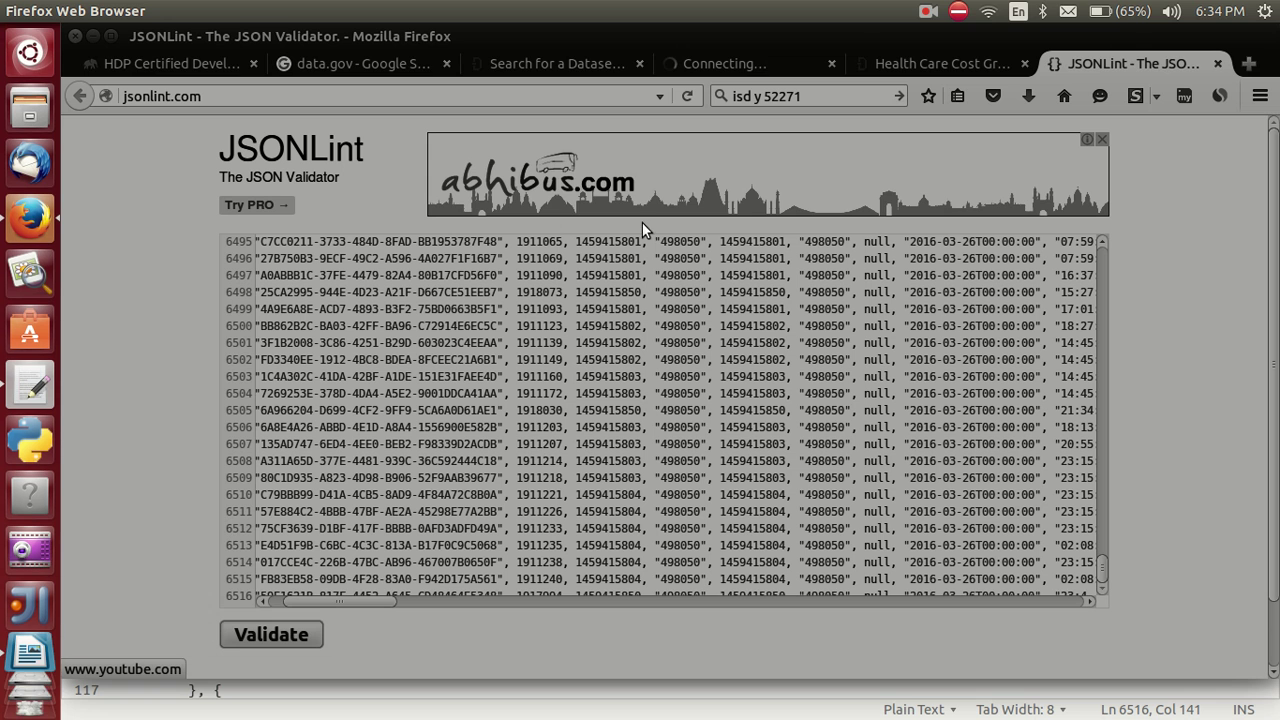
{"action": "left_click", "coordinate": [928, 11]}
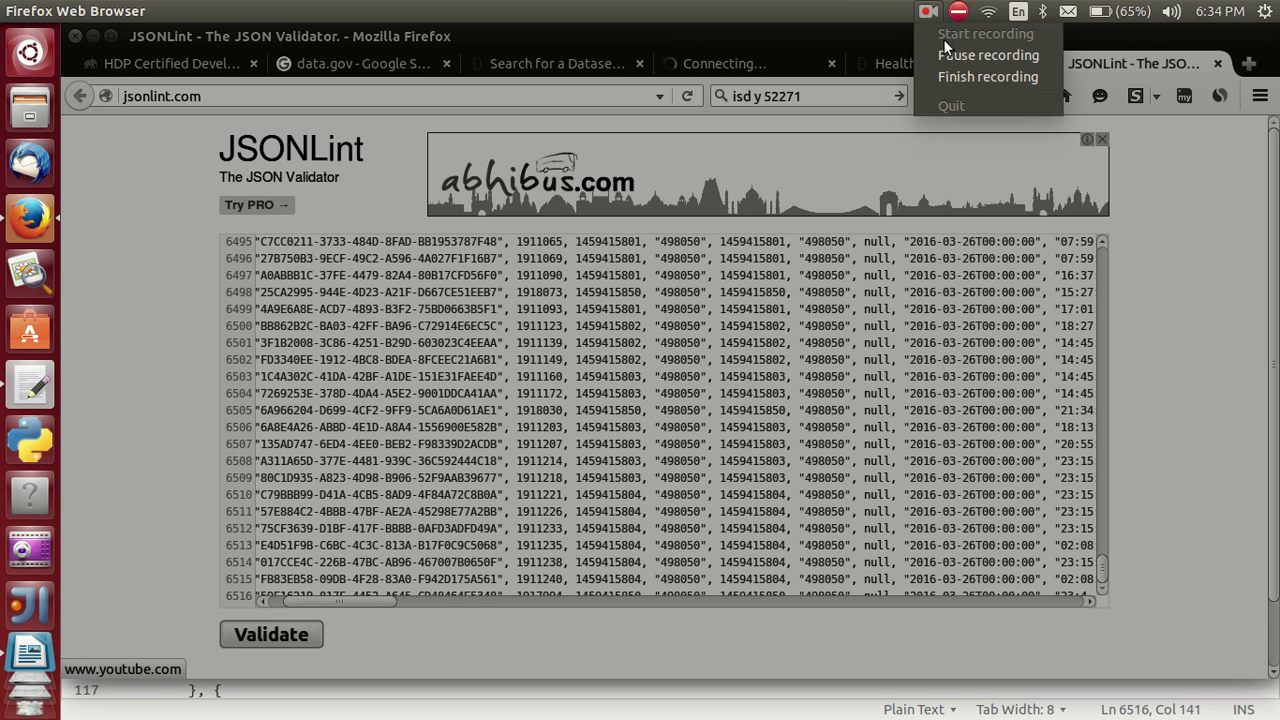
{"action": "left_click", "coordinate": [943, 50]}
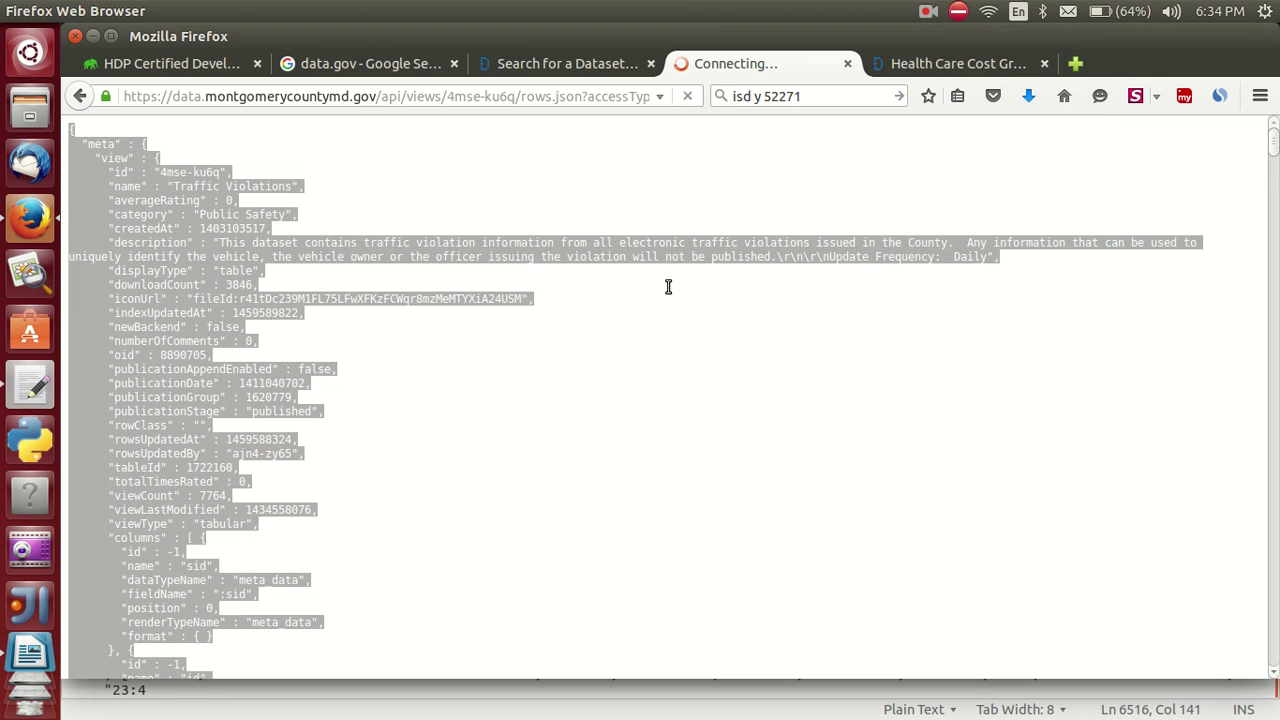
- Save the gedit JSON document as sample.json in /home/hadoop
{"action": "key", "text": "alt+Tab"}
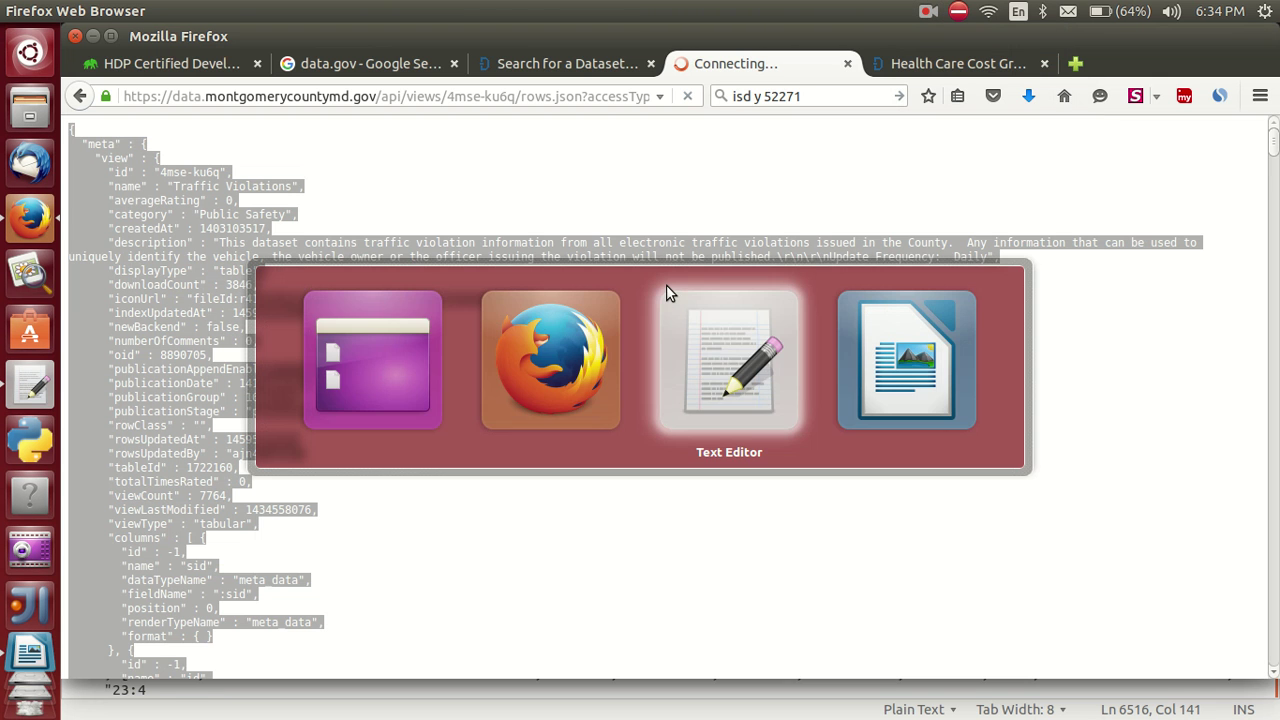
{"action": "key", "text": "alt+Tab"}
{"action": "key", "text": "alt+Tab"}
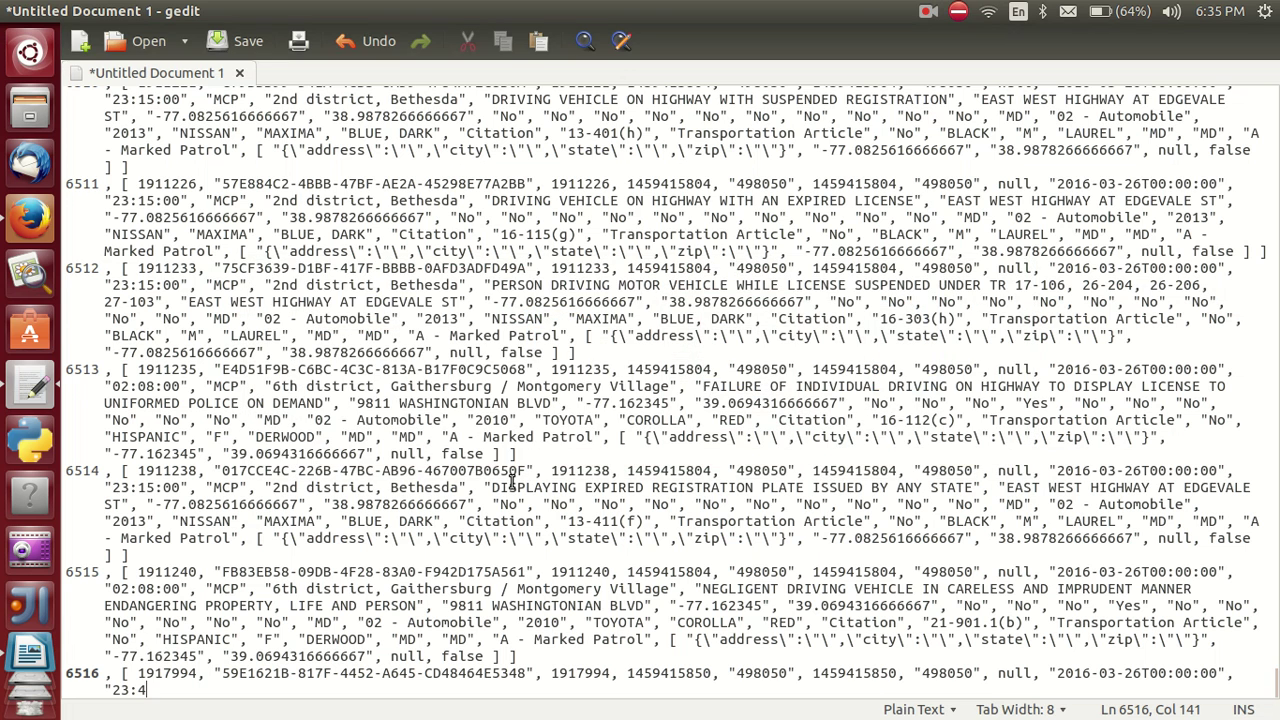
{"action": "key", "text": "ctrl+s"}
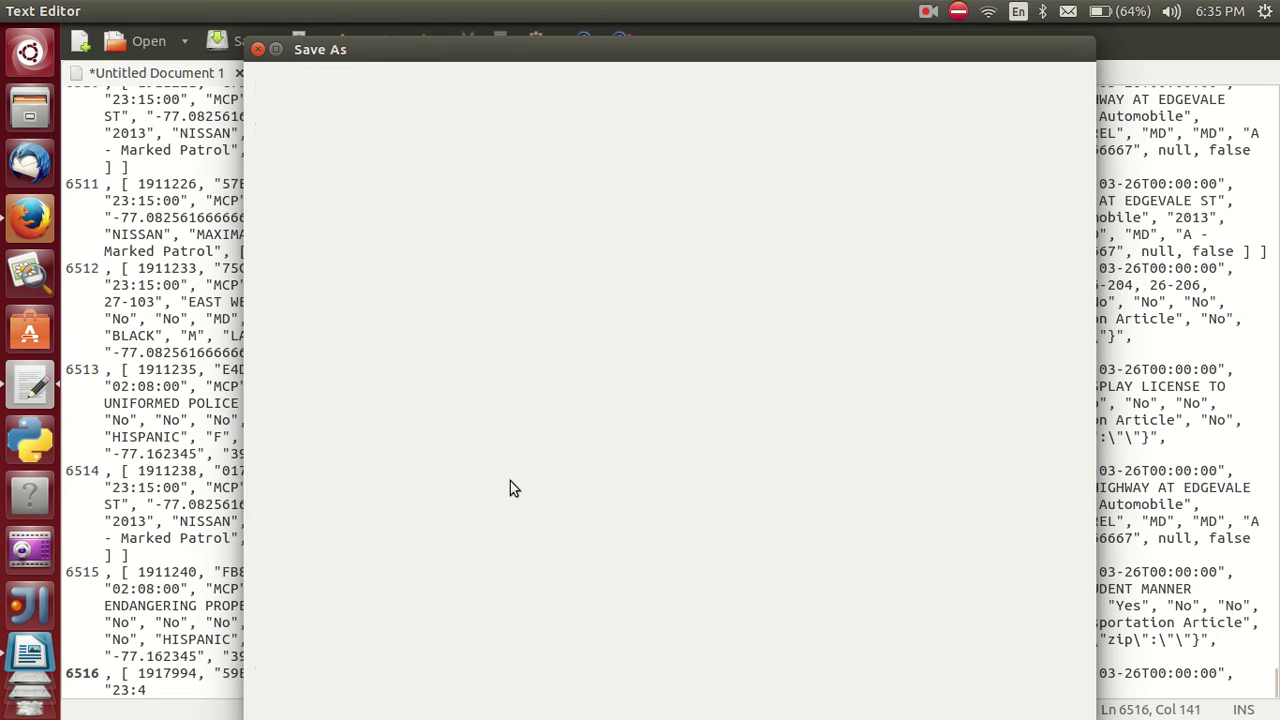
{"action": "left_click", "coordinate": [510, 483]}
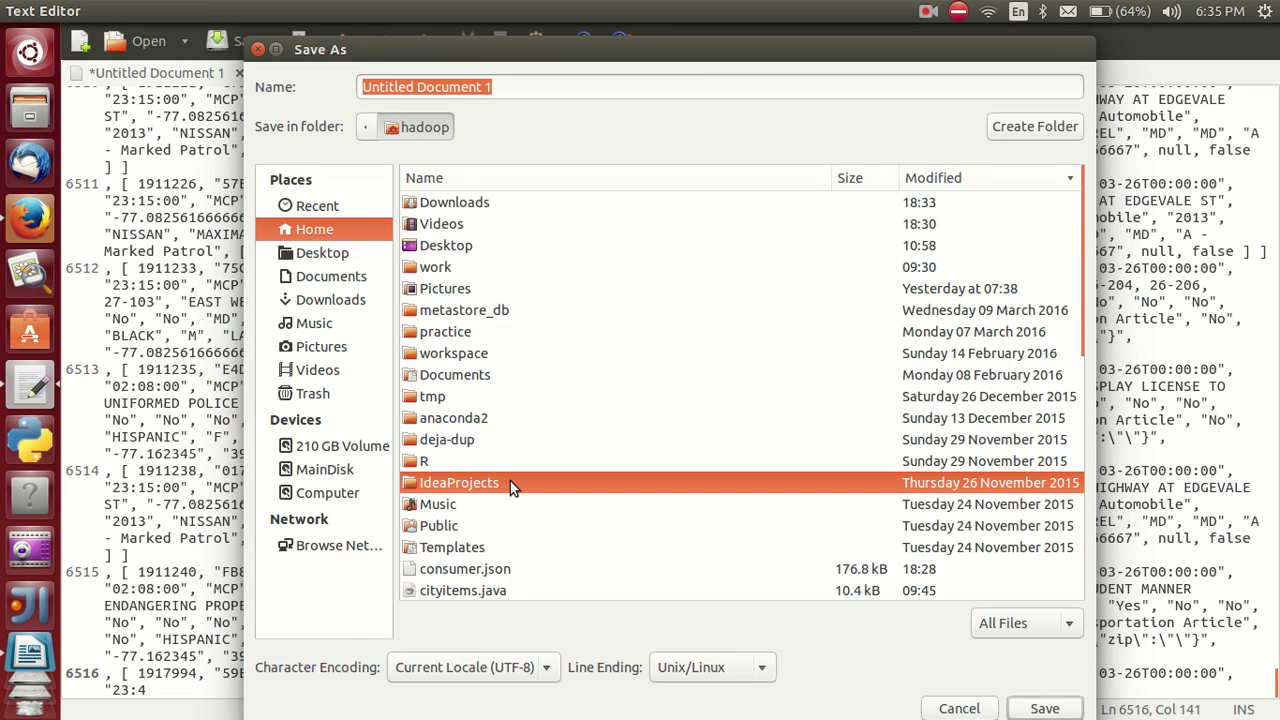
{"action": "left_click", "coordinate": [474, 88]}
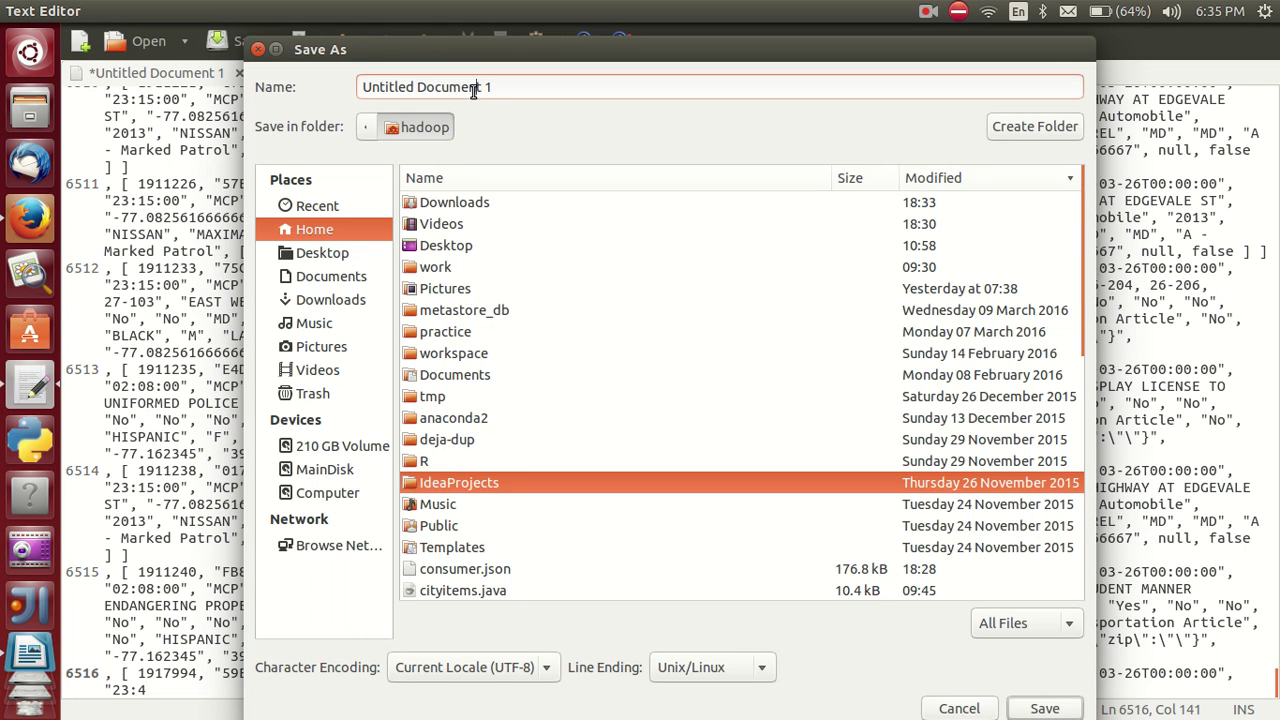
{"action": "left_click_drag", "start_coordinate": [508, 87], "coordinate": [336, 88]}
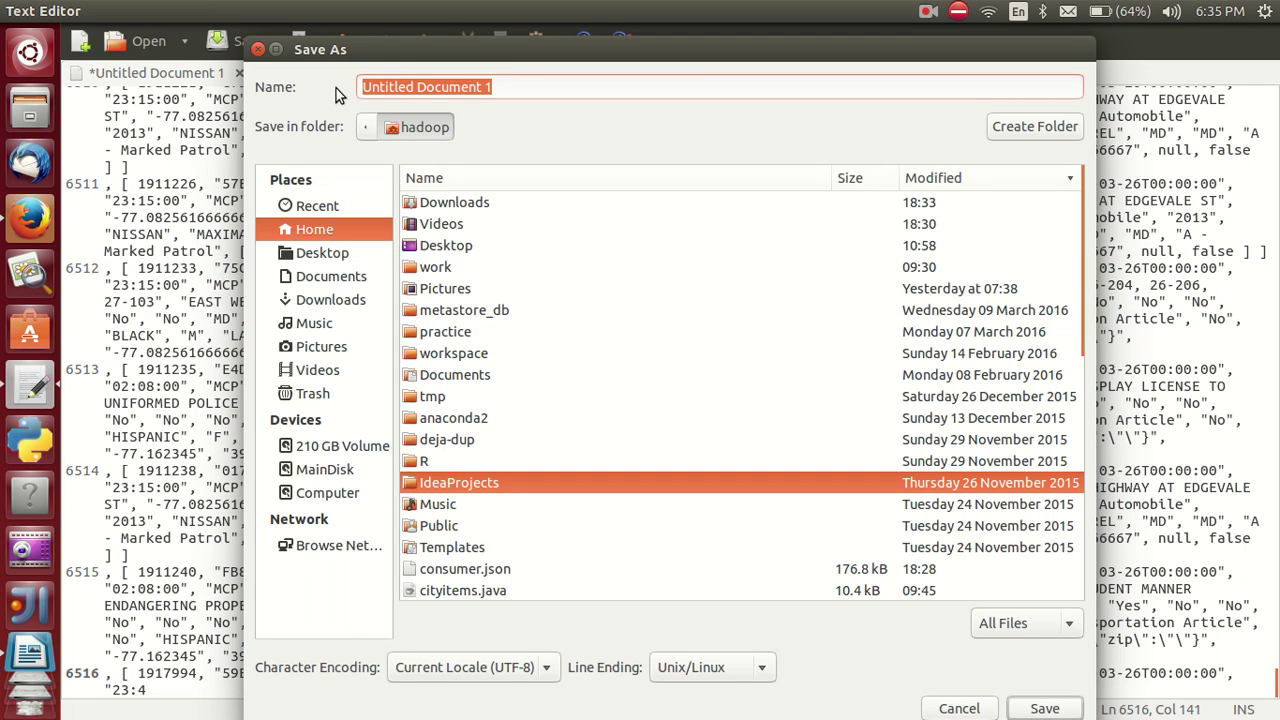
{"action": "type", "text": "sampe"}
{"action": "key", "text": "BackSpace"}
{"action": "type", "text": "le.json"}
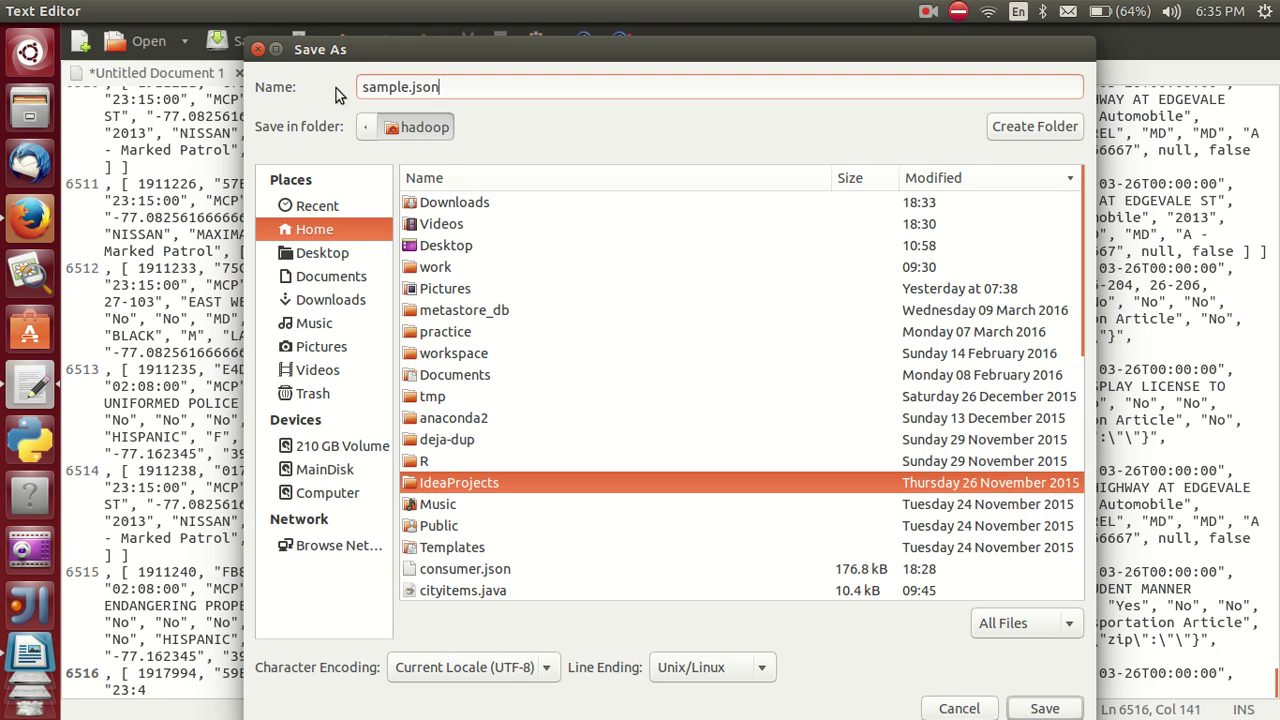
{"action": "key", "text": "Return"}
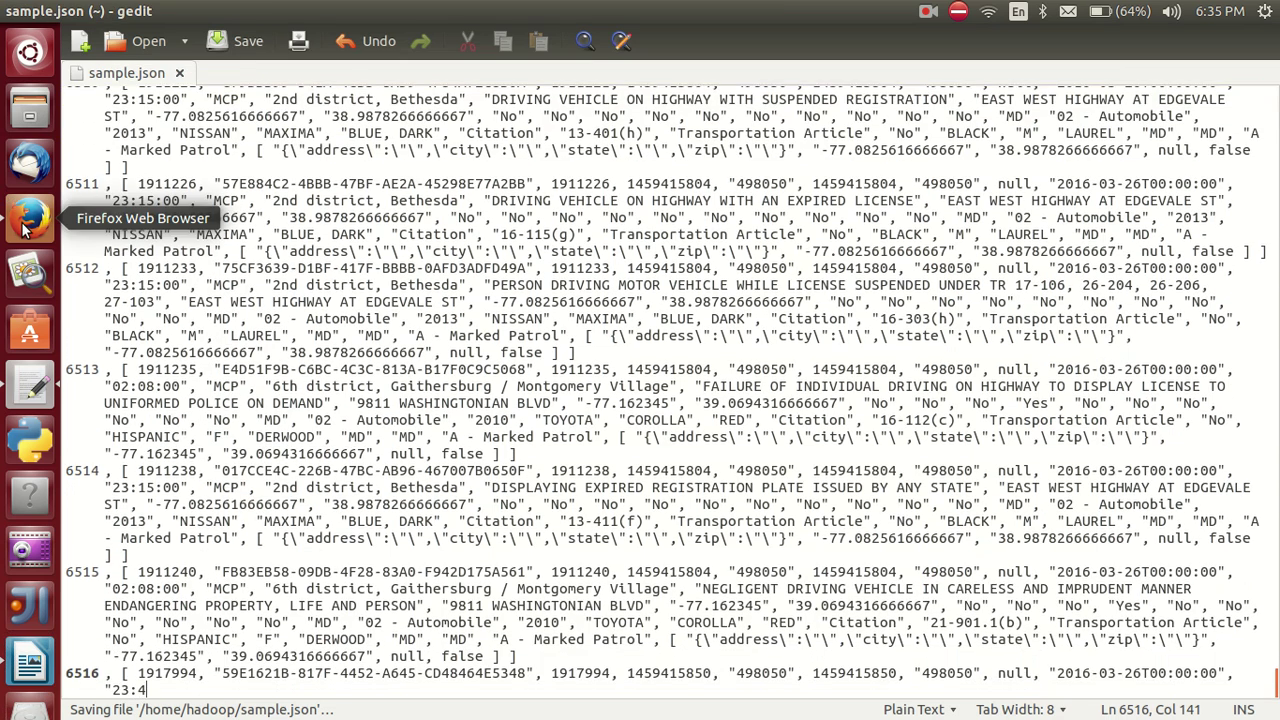
- Check the U.S. Chronic Disease Indicators csv download, then return to the 194,623-dataset catalog
{"action": "left_click", "coordinate": [26, 229]}
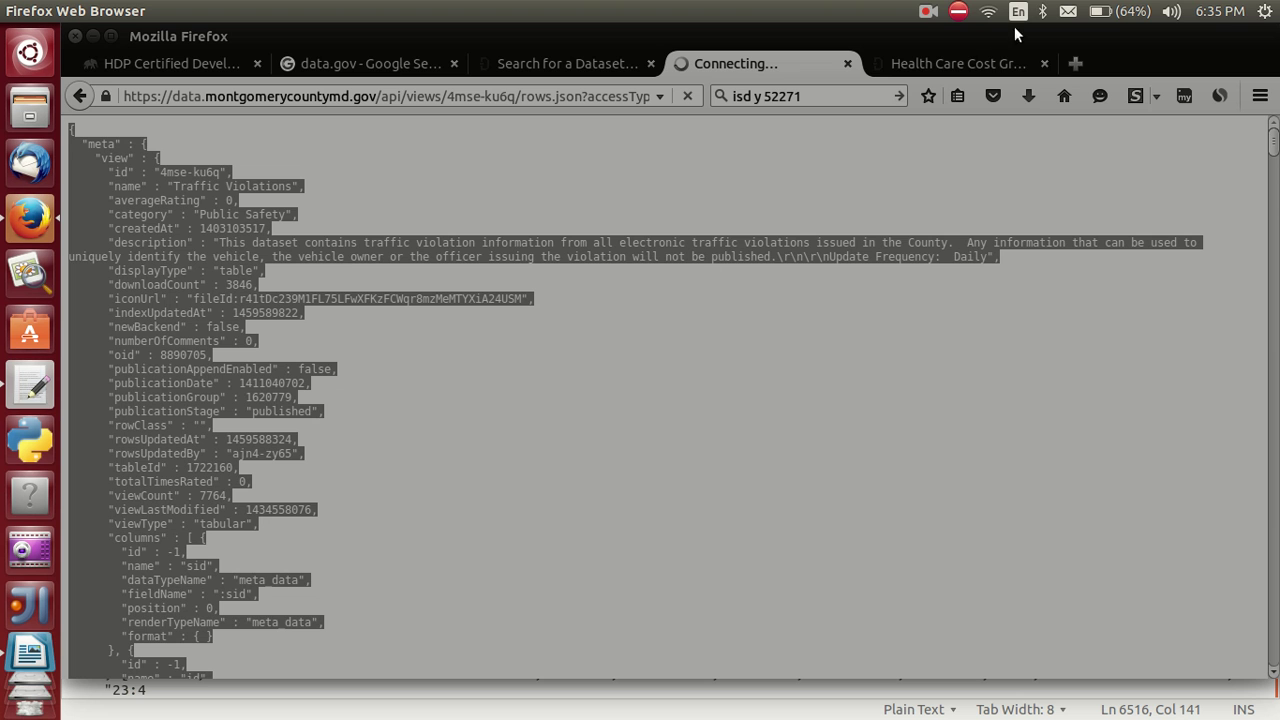
{"action": "left_click", "coordinate": [928, 11]}
{"action": "left_click", "coordinate": [937, 47]}
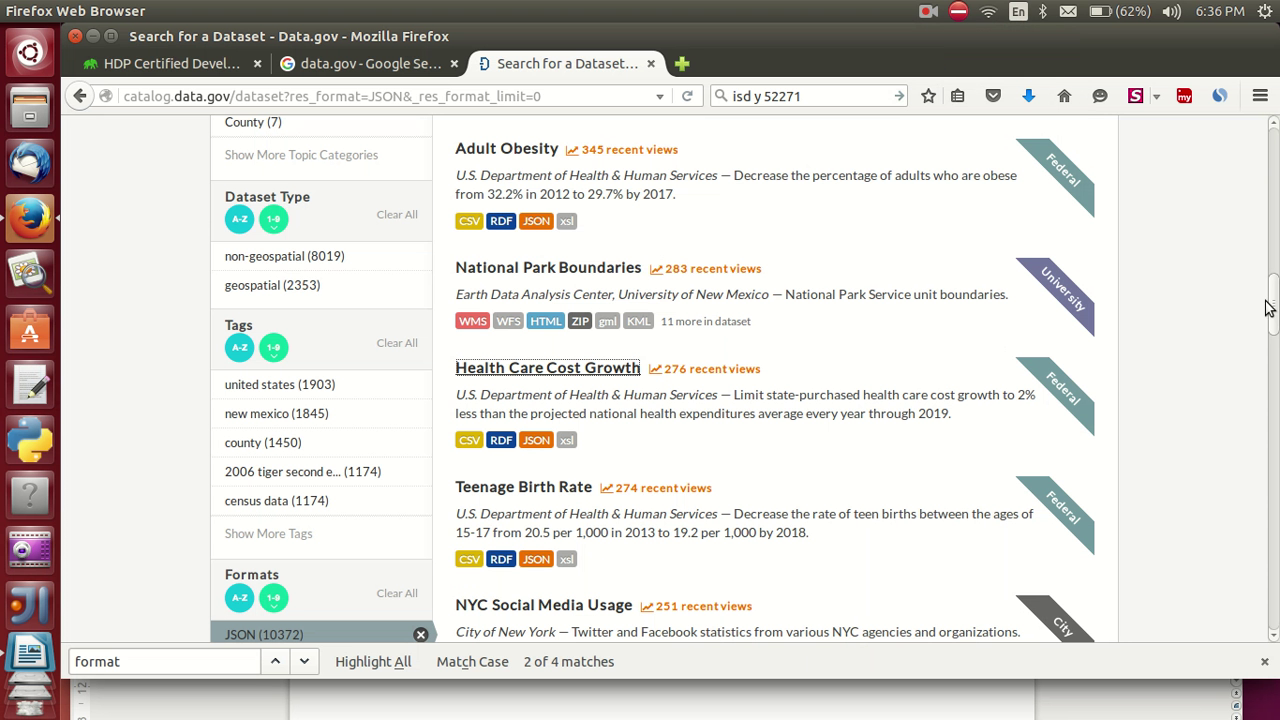
{"action": "left_click_drag", "start_coordinate": [1271, 308], "coordinate": [1272, 374]}
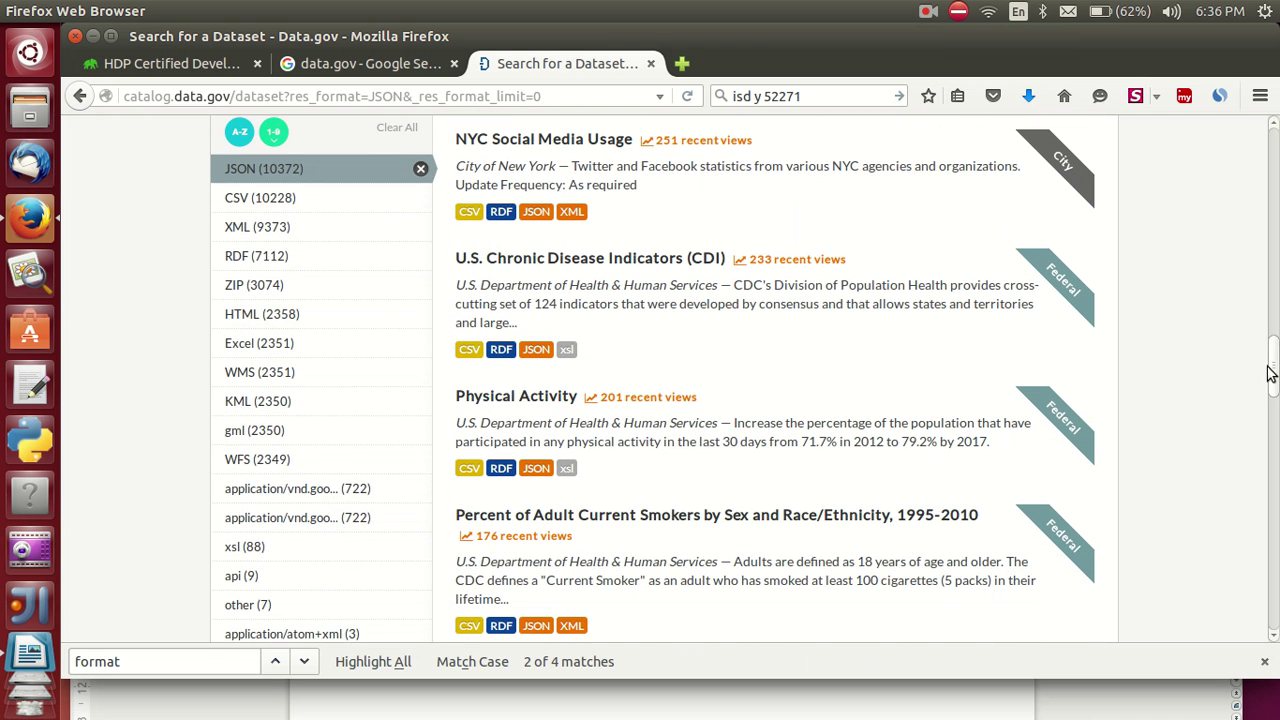
{"action": "left_click", "coordinate": [577, 259]}
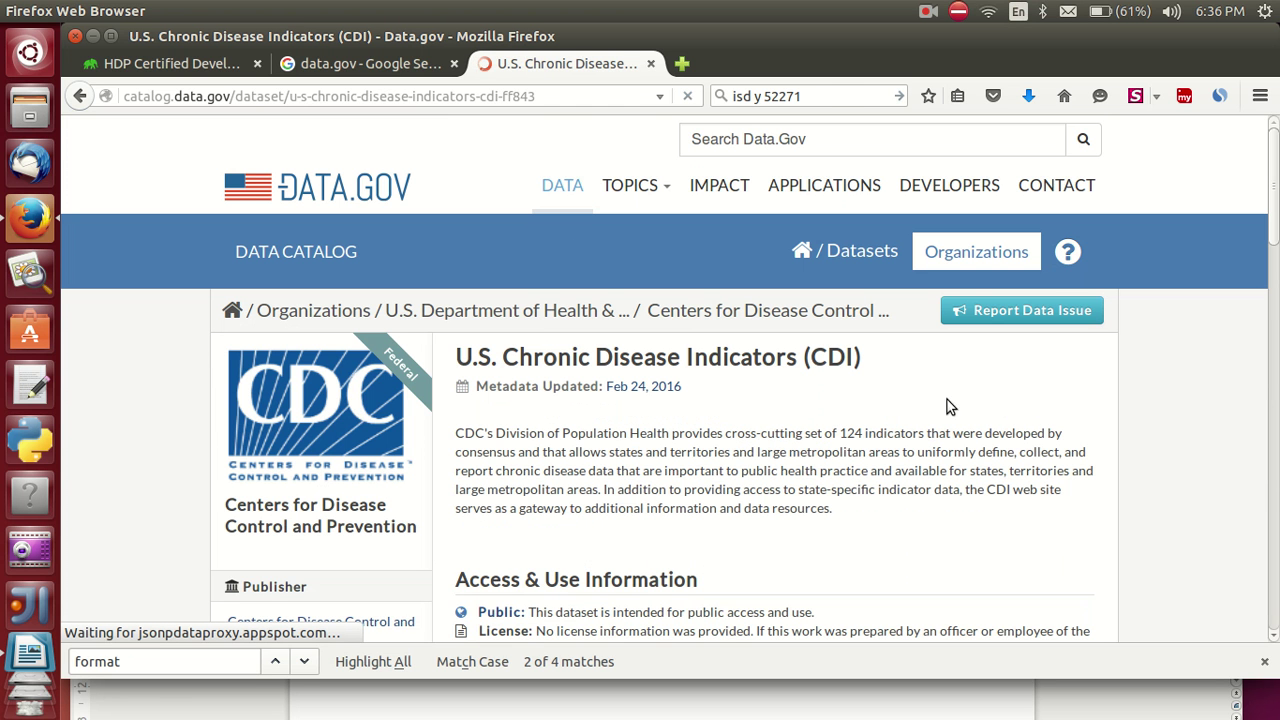
{"action": "scroll", "coordinate": [1276, 190], "scroll_direction": "down", "scroll_amount": 5}
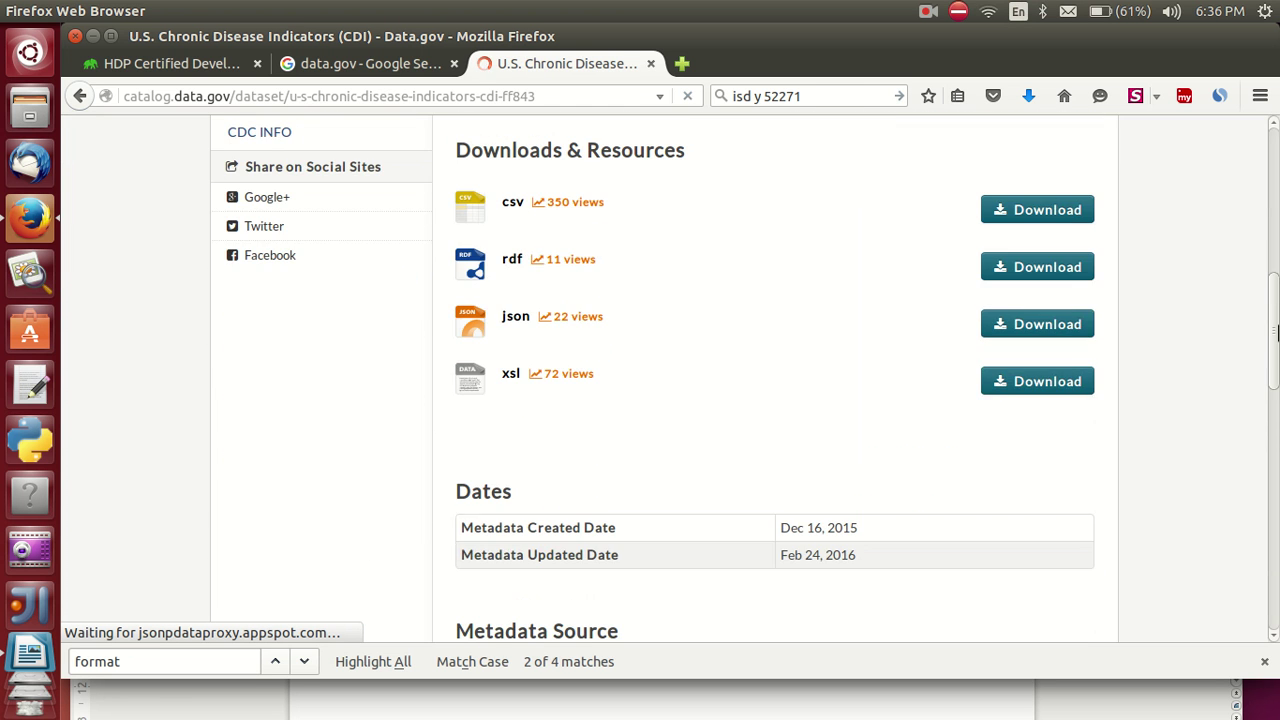
{"action": "mouse_move", "coordinate": [1035, 211]}
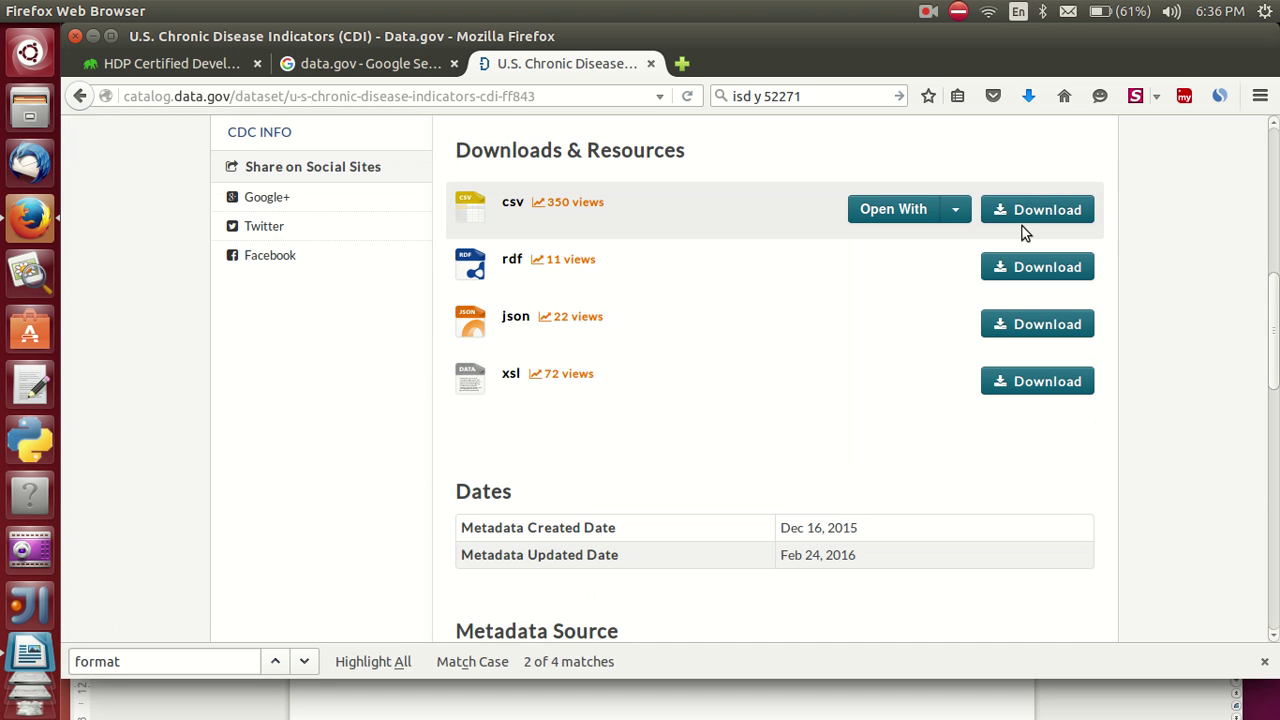
{"action": "left_click", "coordinate": [1031, 96]}
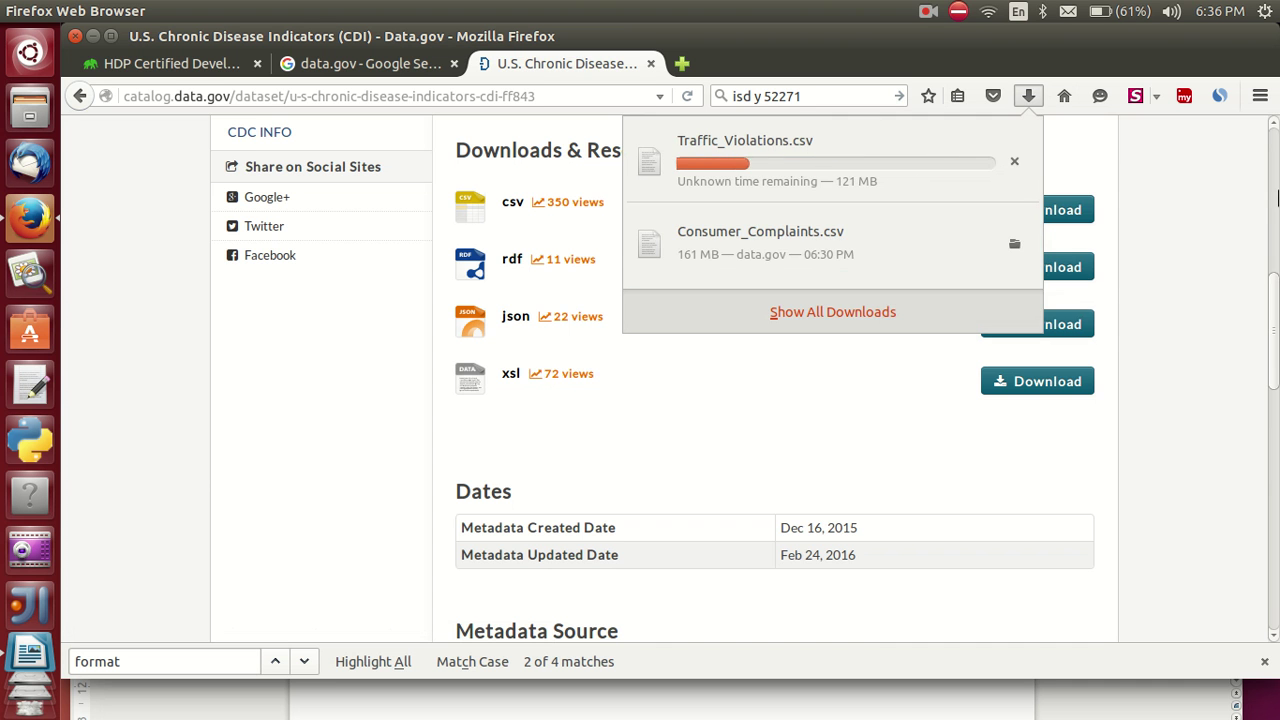
{"action": "left_click", "coordinate": [1276, 197]}
{"action": "scroll", "coordinate": [1276, 197], "scroll_direction": "up", "scroll_amount": 1}
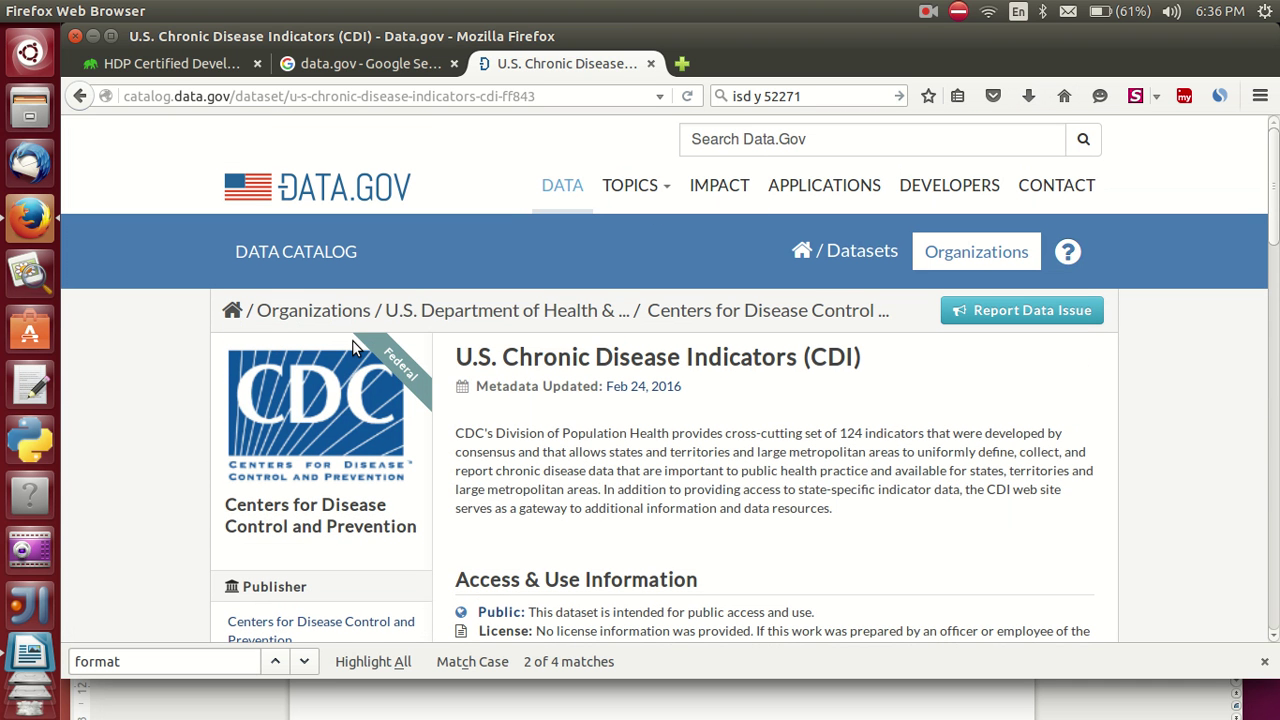
{"action": "left_click", "coordinate": [568, 200]}
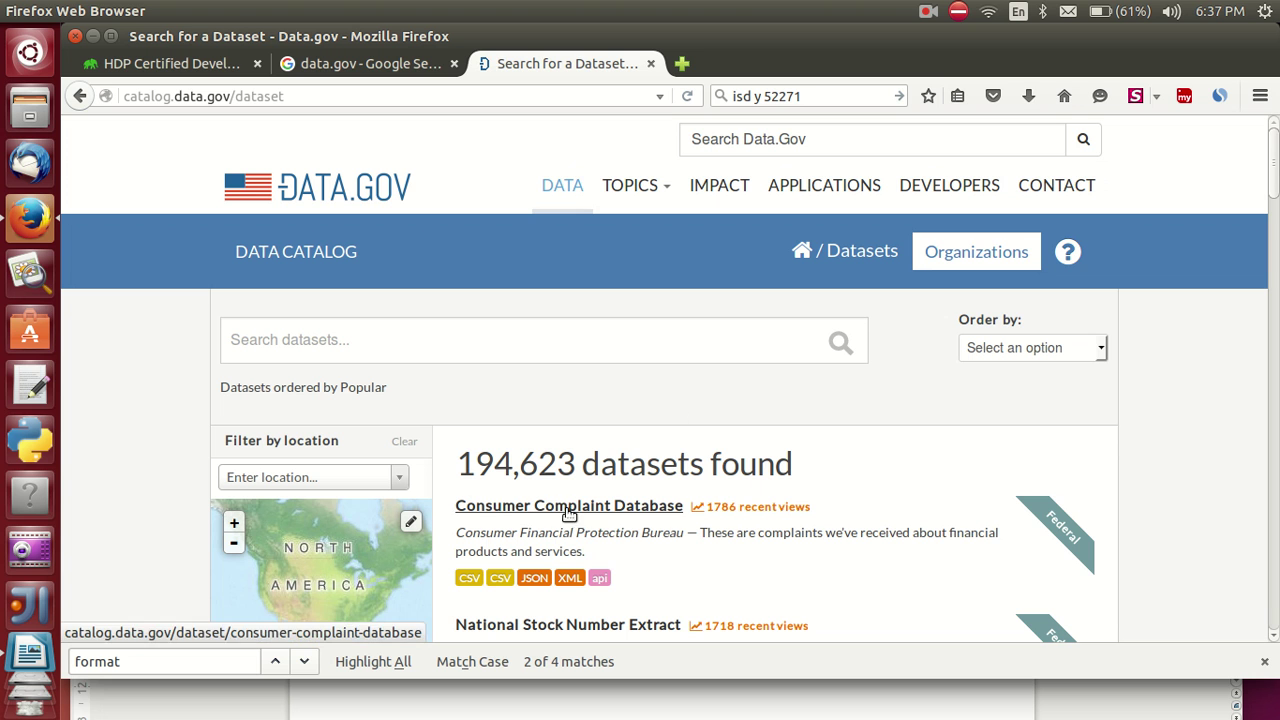
- Check the Firefox download progress, then cancel Writer's Text Import of Consumer_Complaints.csv
{"action": "left_click", "coordinate": [1027, 97]}
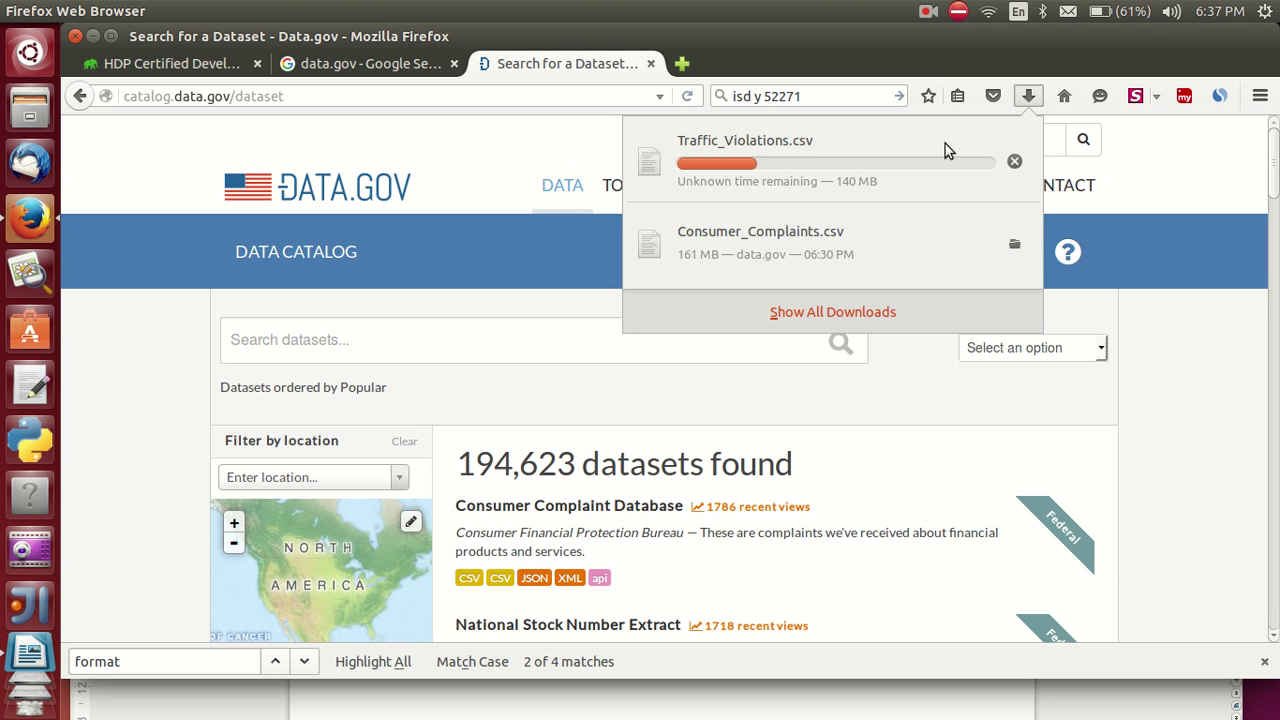
{"action": "left_click", "coordinate": [788, 238]}
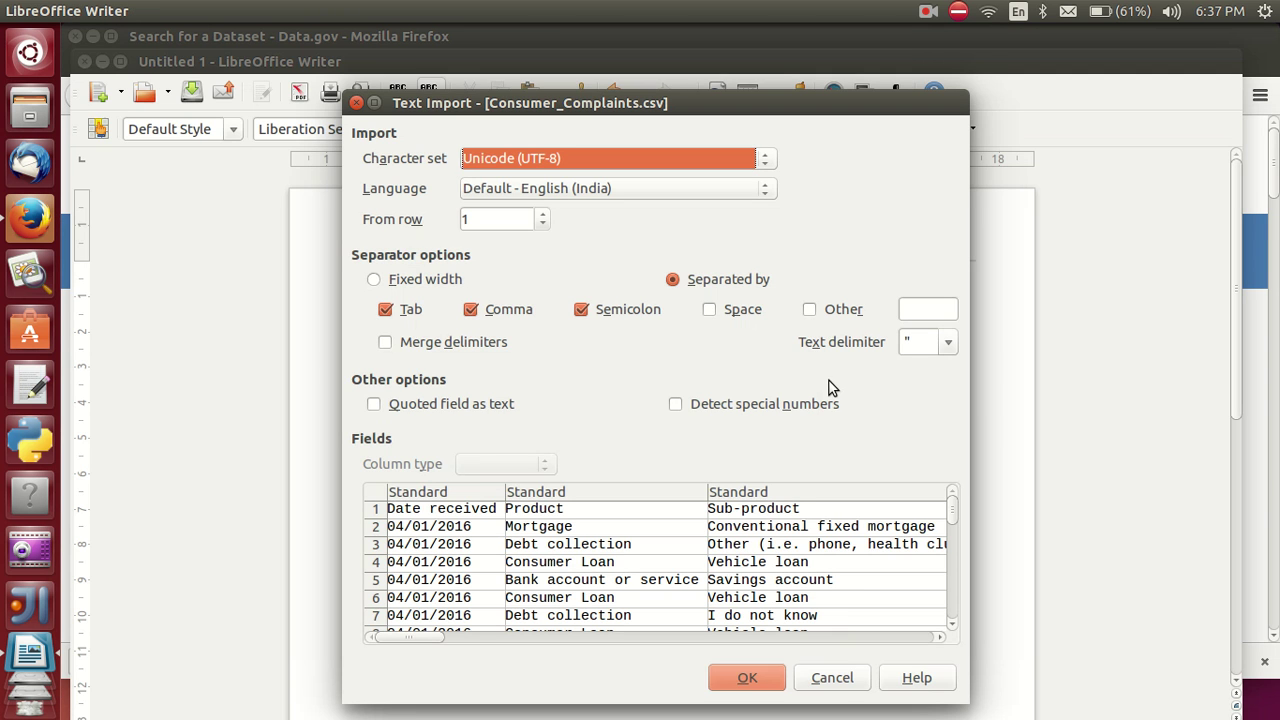
{"action": "left_click", "coordinate": [832, 678]}
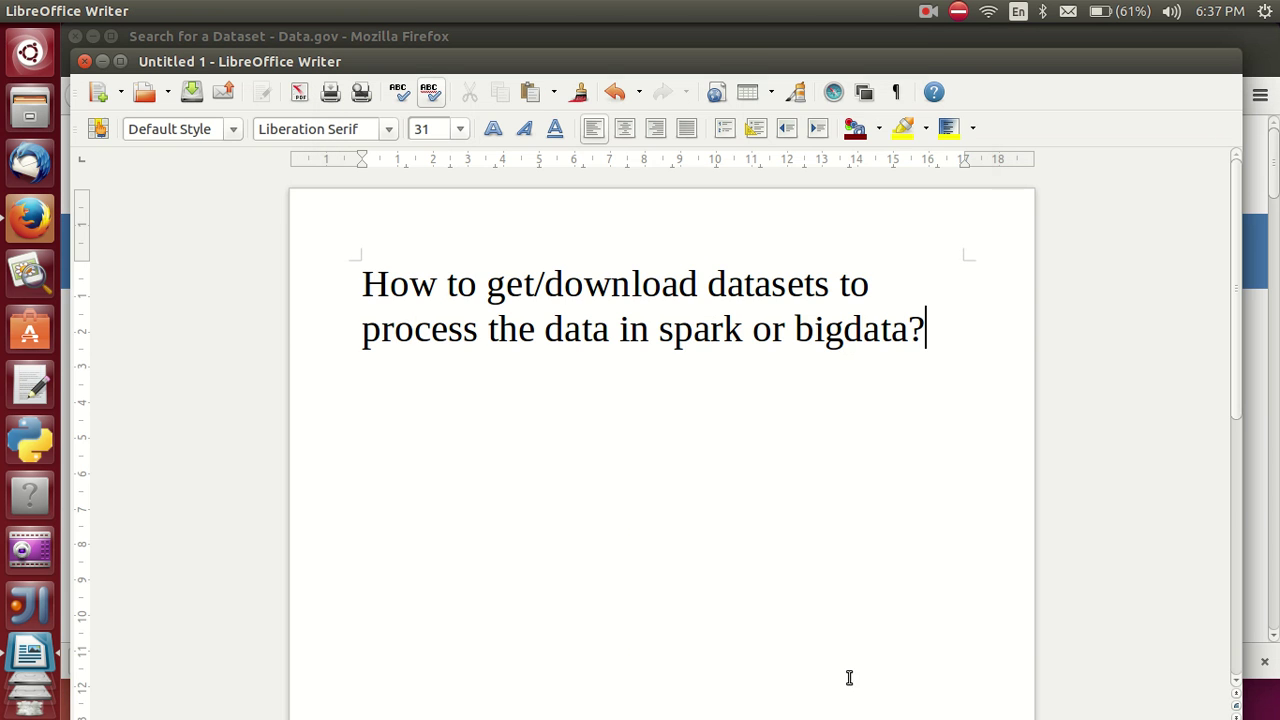
- From Firefox's downloads list, open the folder containing Consumer_Complaints.csv
{"action": "key", "text": "alt+Tab"}
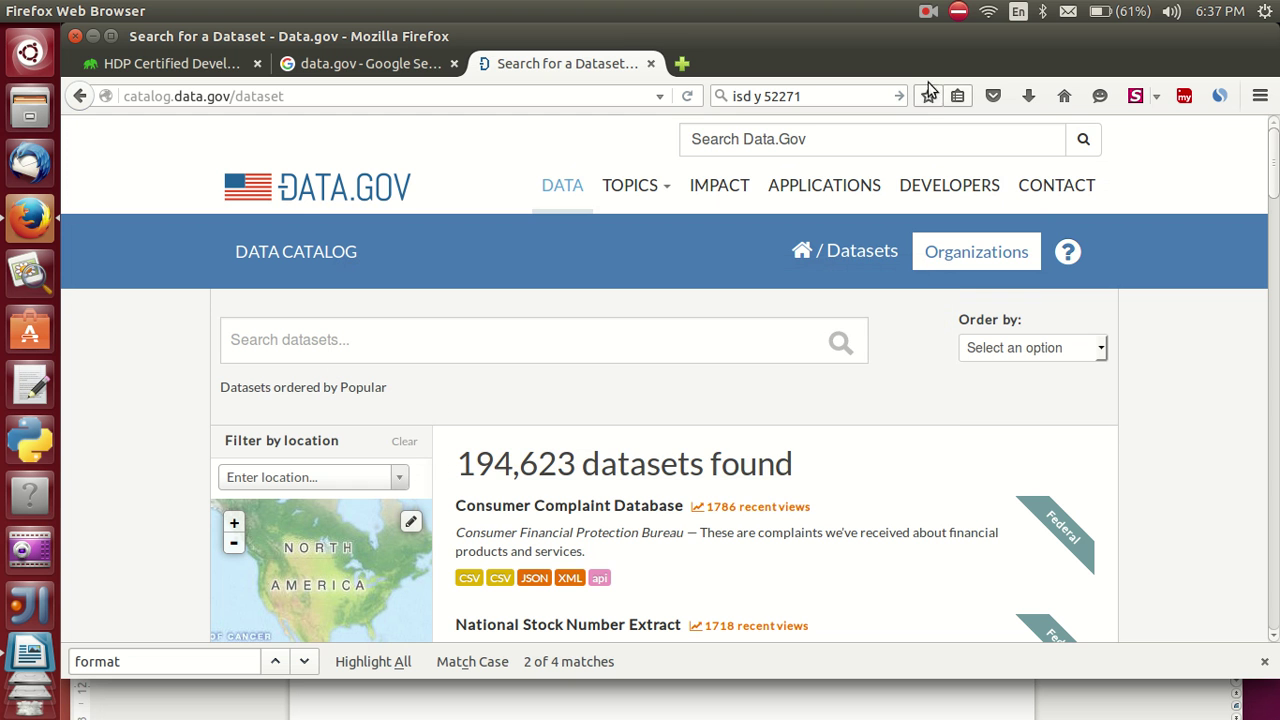
{"action": "left_click", "coordinate": [1028, 97]}
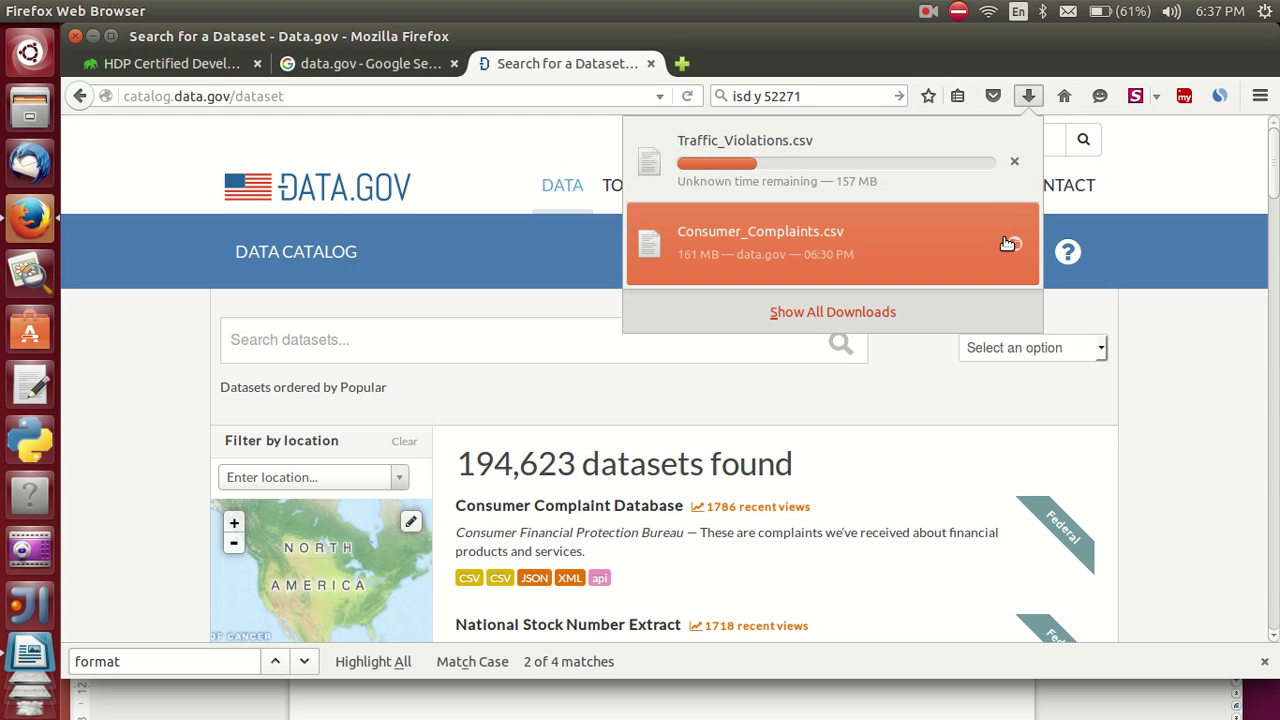
{"action": "left_click", "coordinate": [1009, 251]}
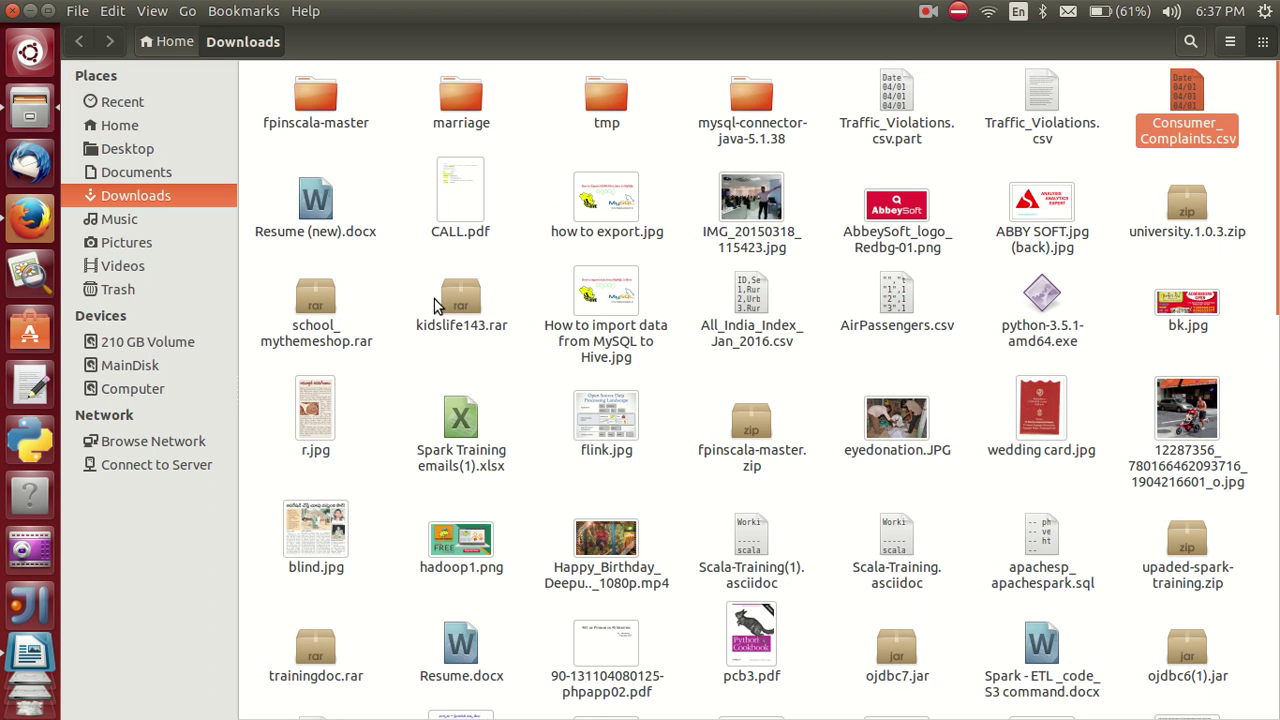
- Open Consumer_Complaints.csv with gedit from its right-click Open With menu
{"action": "right_click", "coordinate": [1181, 104]}
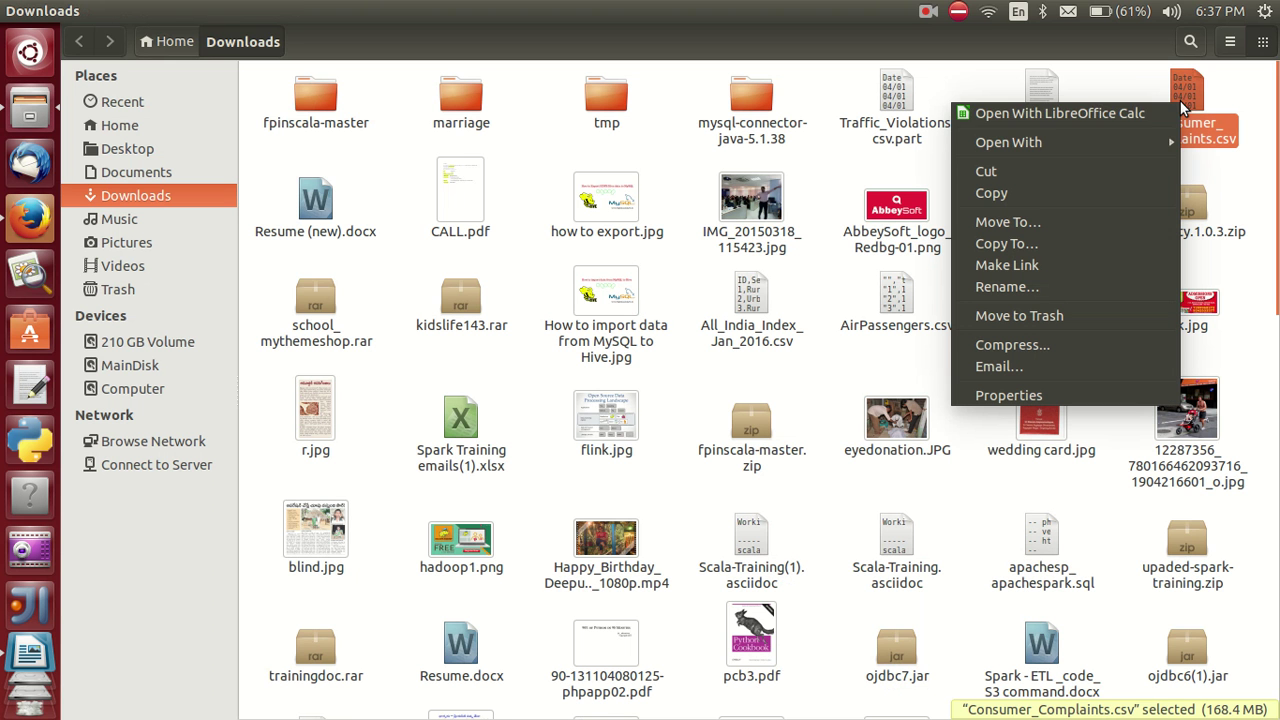
{"action": "mouse_move", "coordinate": [1107, 136]}
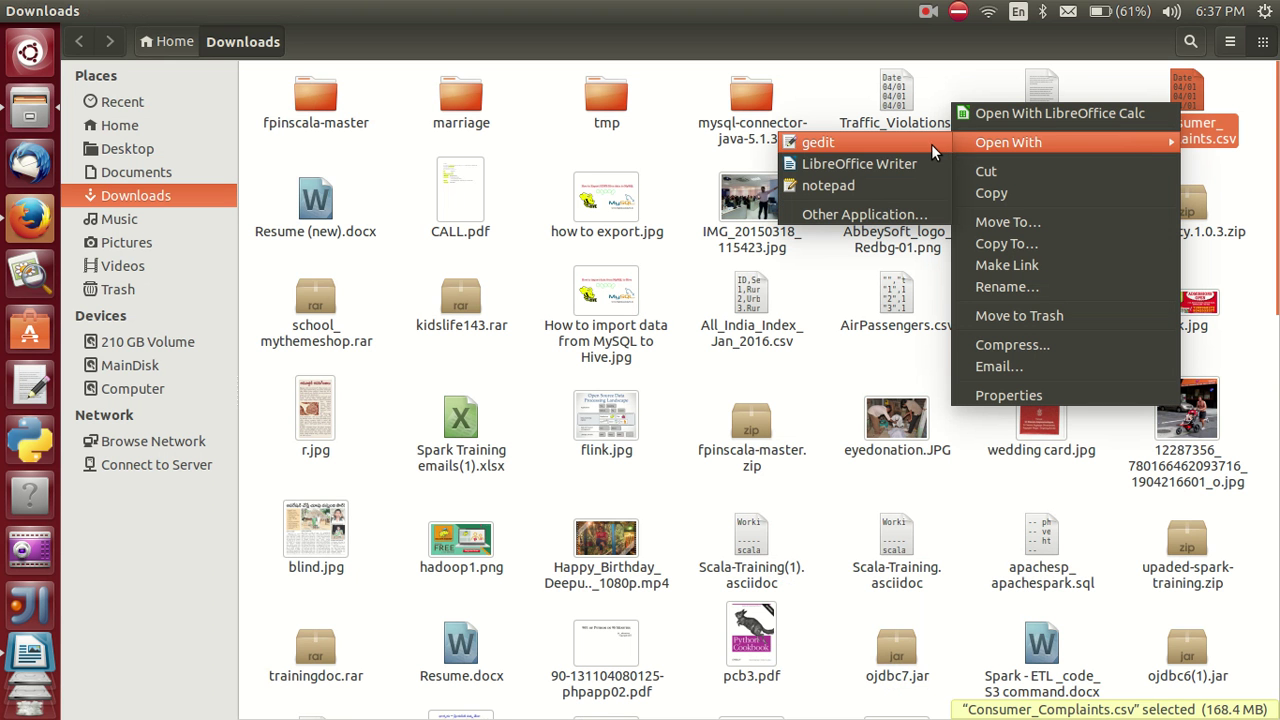
{"action": "left_click", "coordinate": [932, 142]}
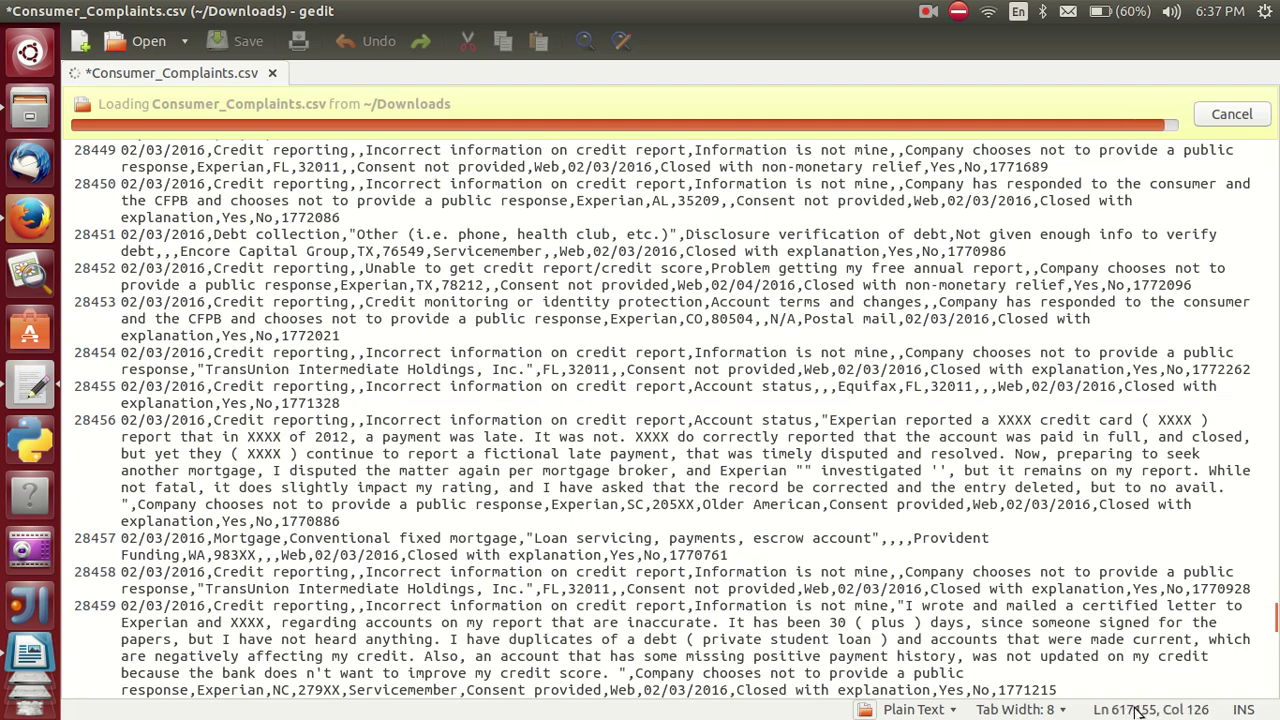
- Jump between the last line (630487) and the header of Consumer_Complaints.csv, selecting dates to compare
{"action": "key", "text": "ctrl+End"}
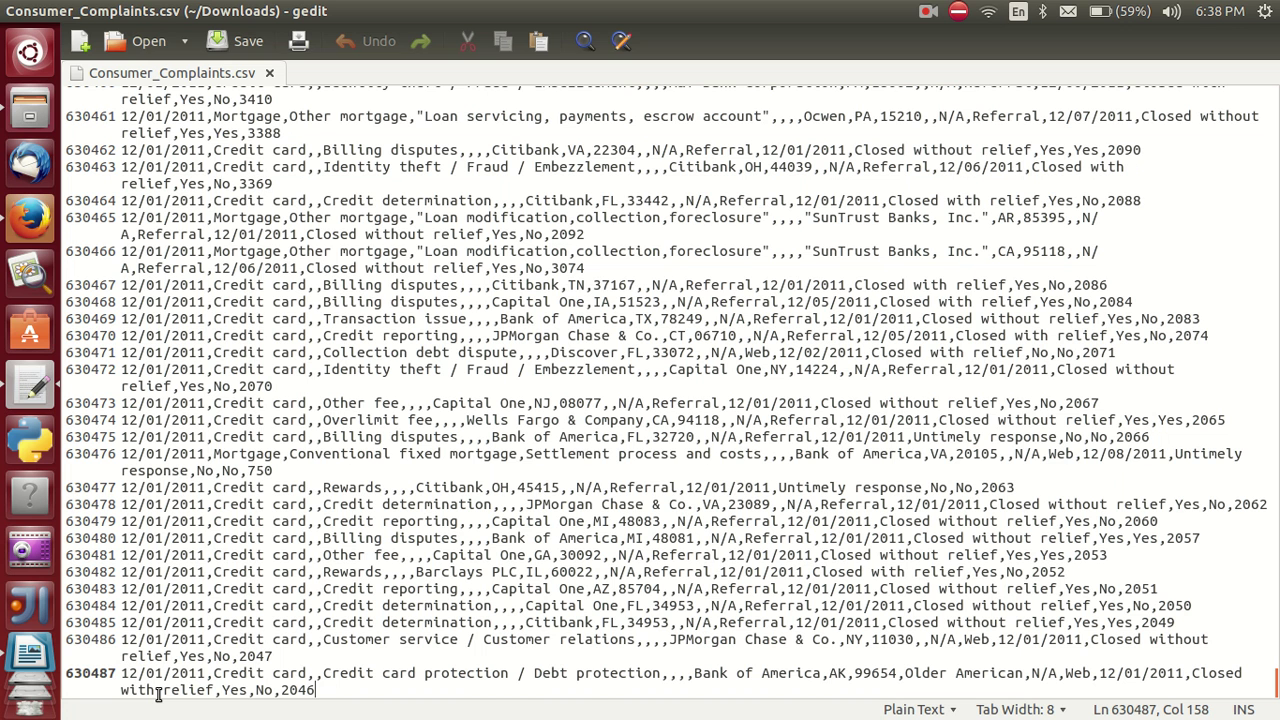
{"action": "key", "text": "ctrl+Home"}
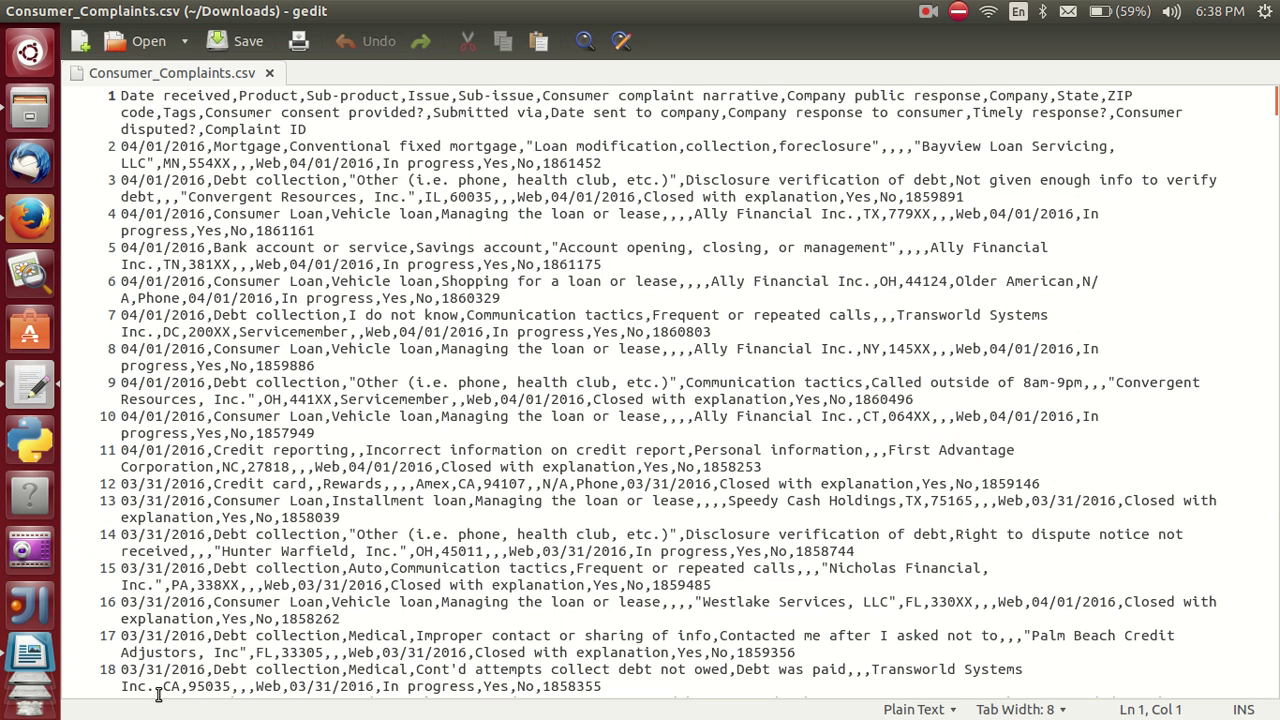
{"action": "left_click_drag", "start_coordinate": [124, 672], "coordinate": [200, 672]}
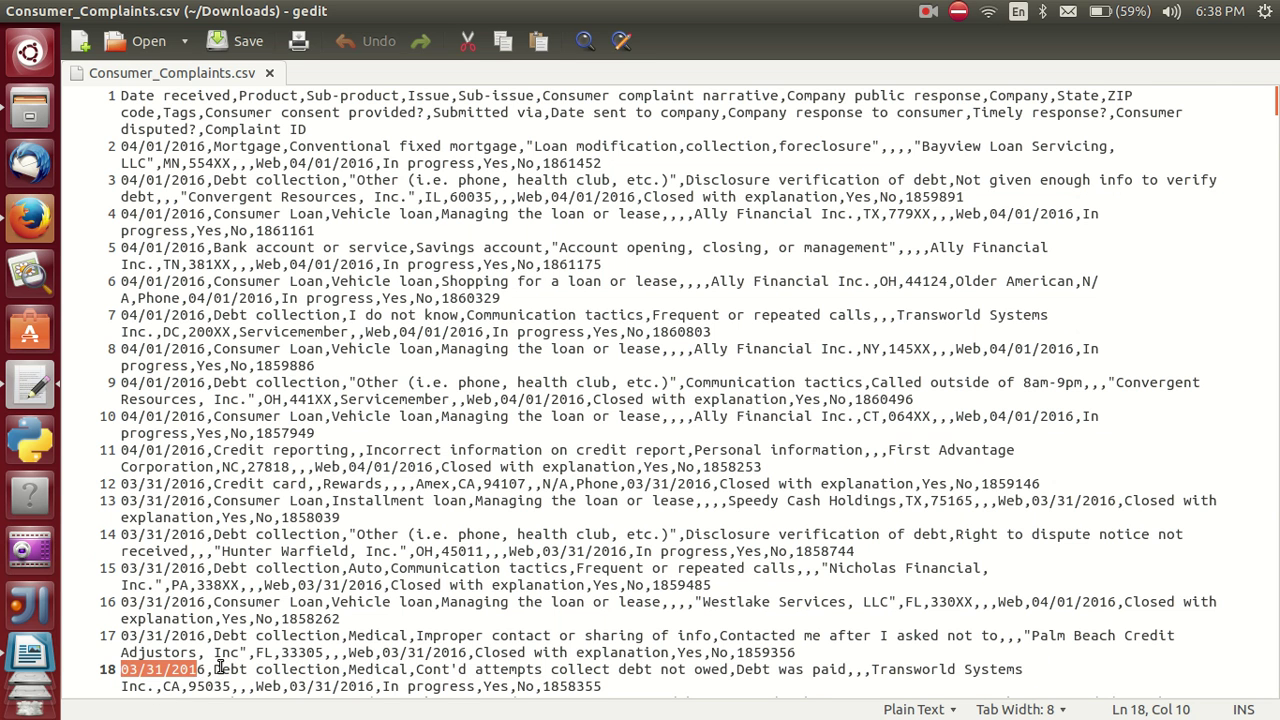
{"action": "key", "text": "ctrl+End"}
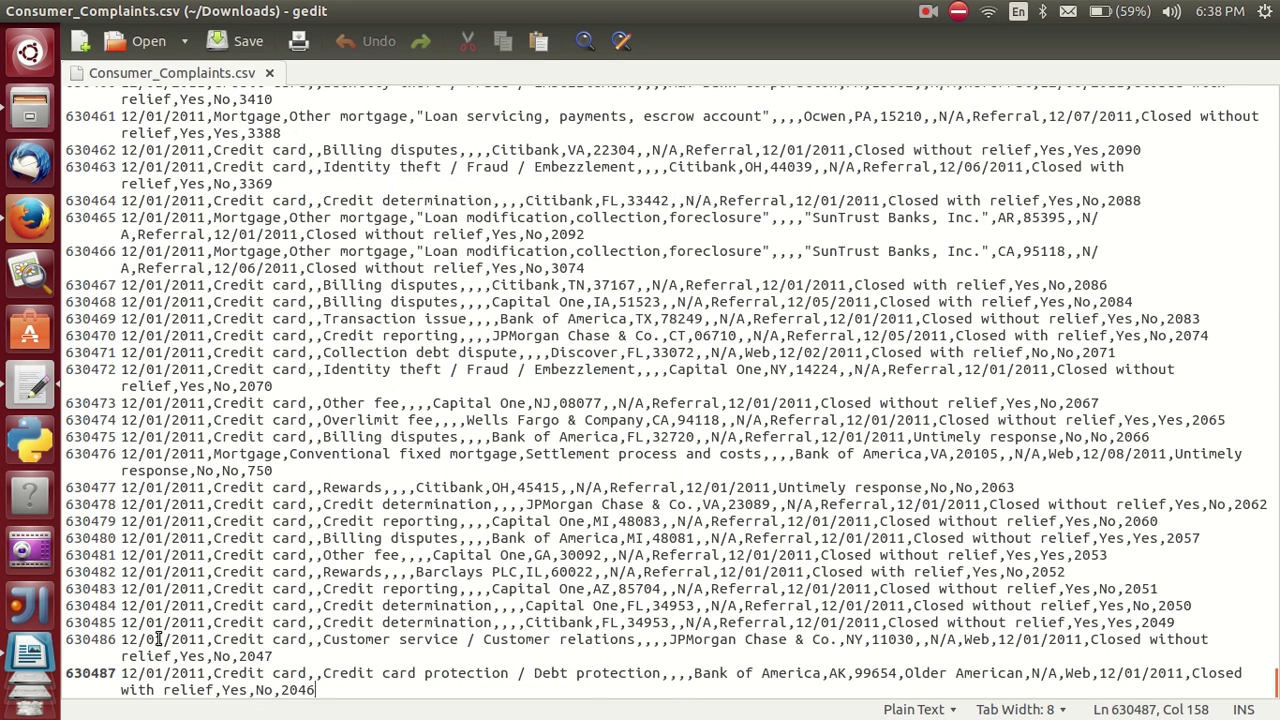
{"action": "left_click_drag", "start_coordinate": [159, 639], "coordinate": [148, 639]}
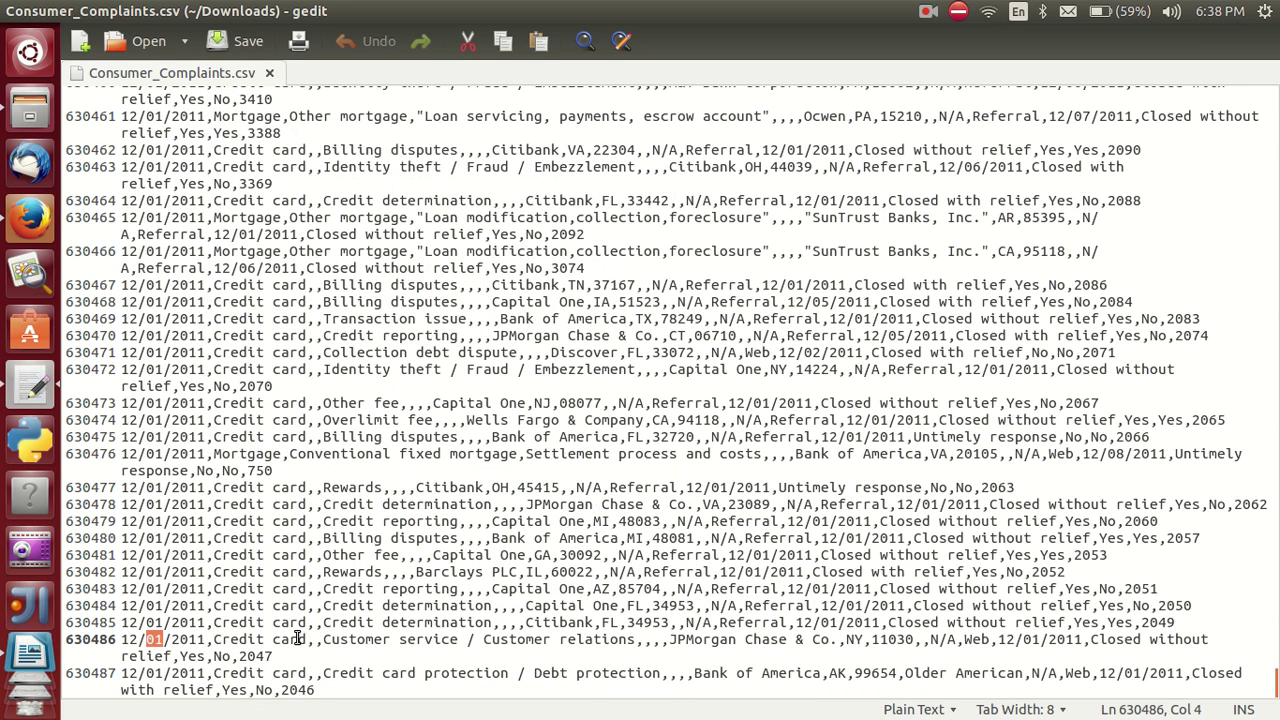
{"action": "key", "text": "ctrl+Home"}
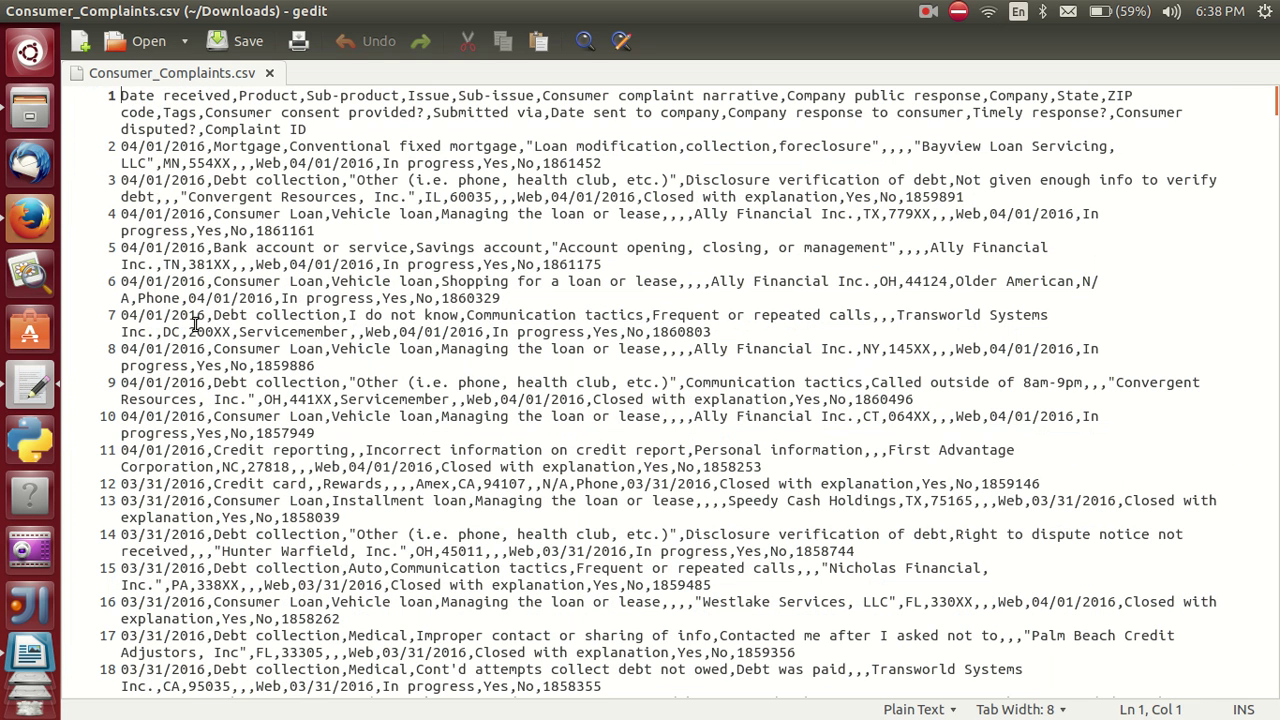
- Select 'Consumer Loan' on line 8 and the Date and Product header words to inspect them
{"action": "left_click_drag", "start_coordinate": [216, 348], "coordinate": [325, 348]}
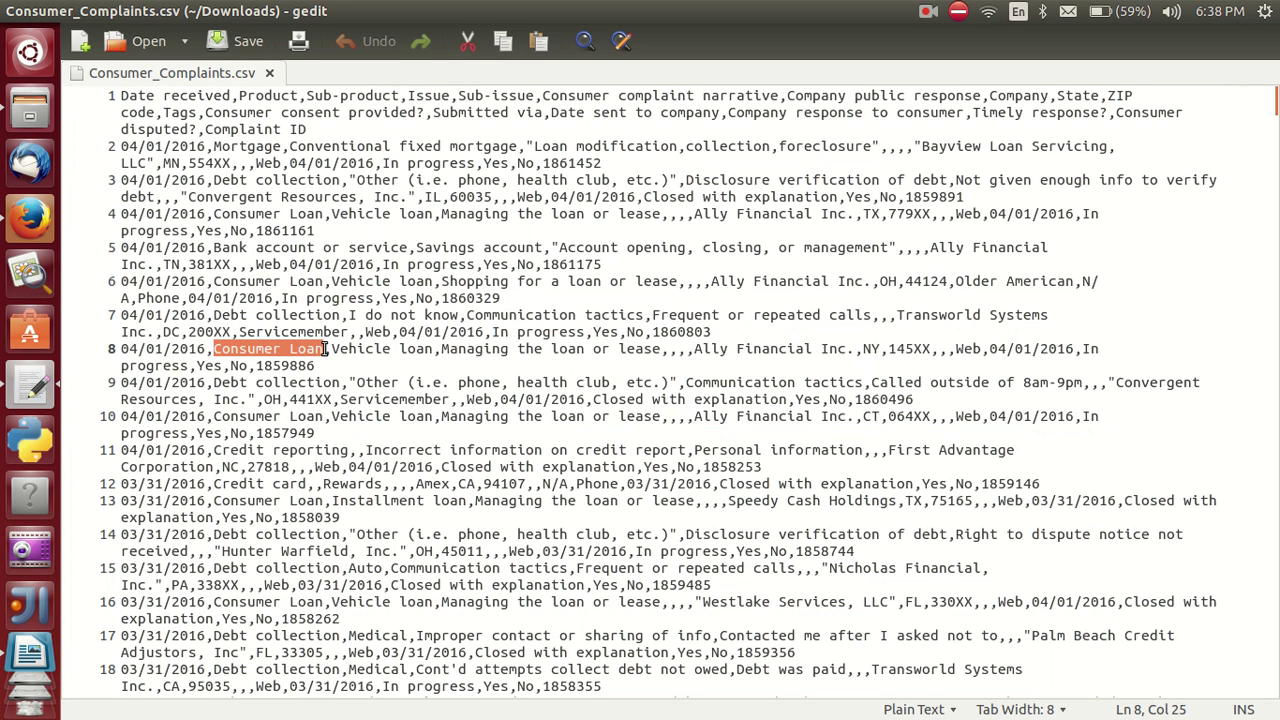
{"action": "left_click", "coordinate": [129, 101]}
{"action": "double_click", "coordinate": [129, 98]}
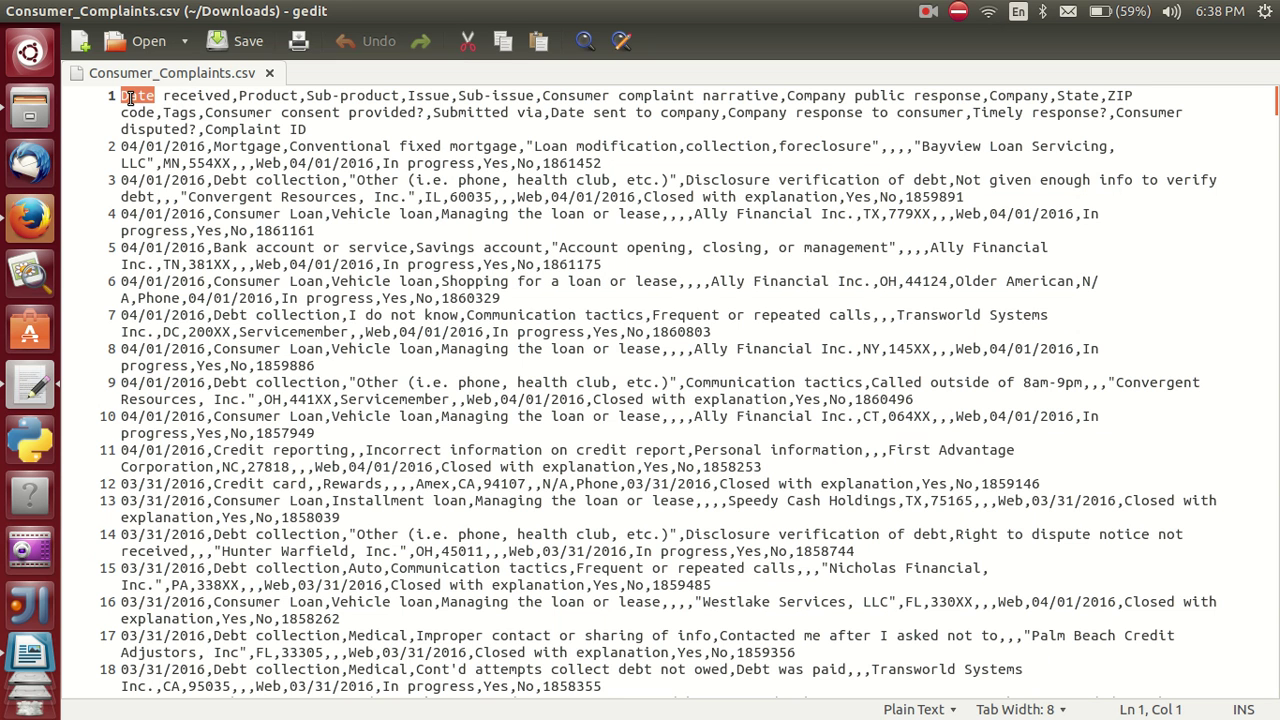
{"action": "left_click", "coordinate": [137, 148]}
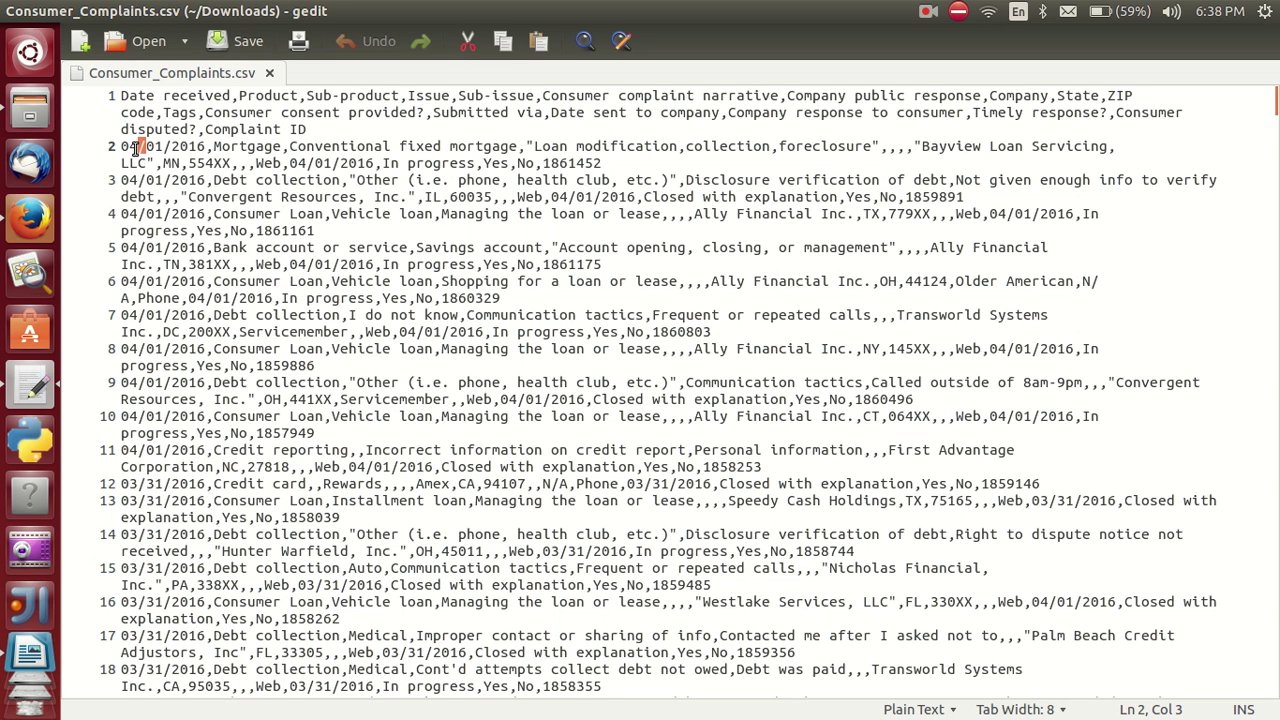
{"action": "left_click", "coordinate": [213, 98]}
{"action": "double_click", "coordinate": [253, 98]}
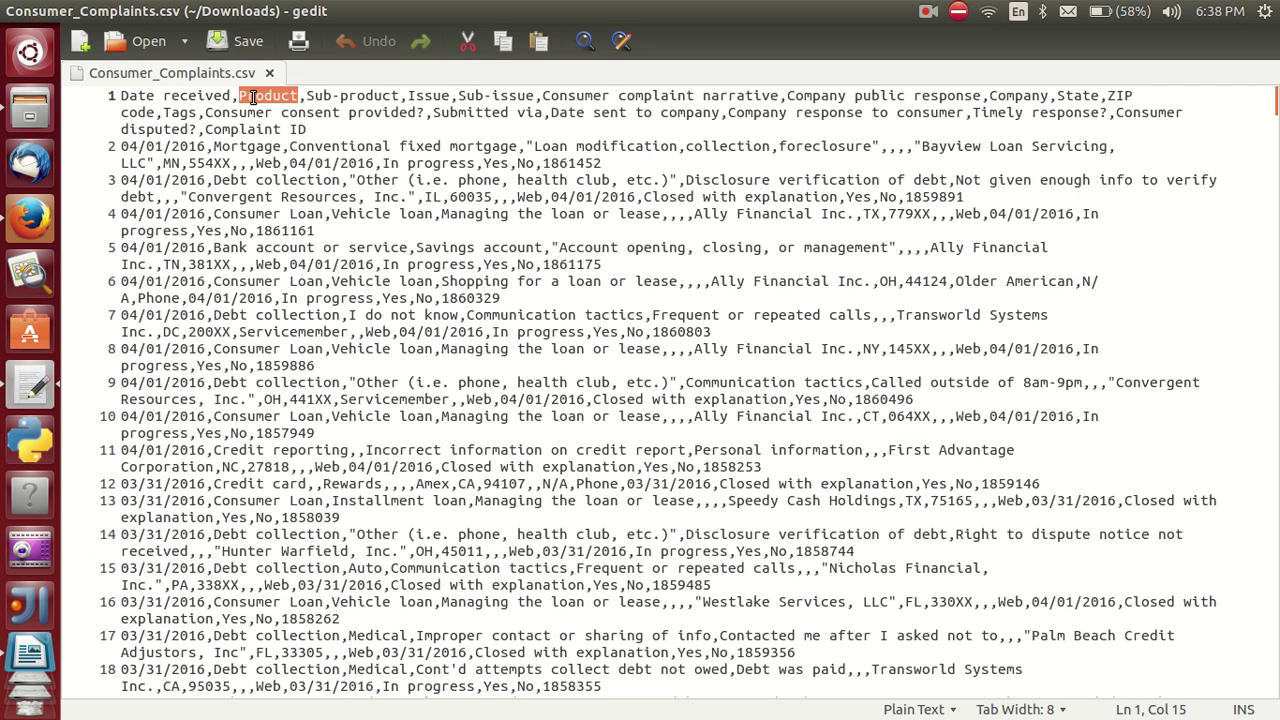
{"action": "left_click", "coordinate": [244, 148]}
- Inspect the Sub-product header and line ends, then return to the Files Downloads window
{"action": "key", "text": "Left"}
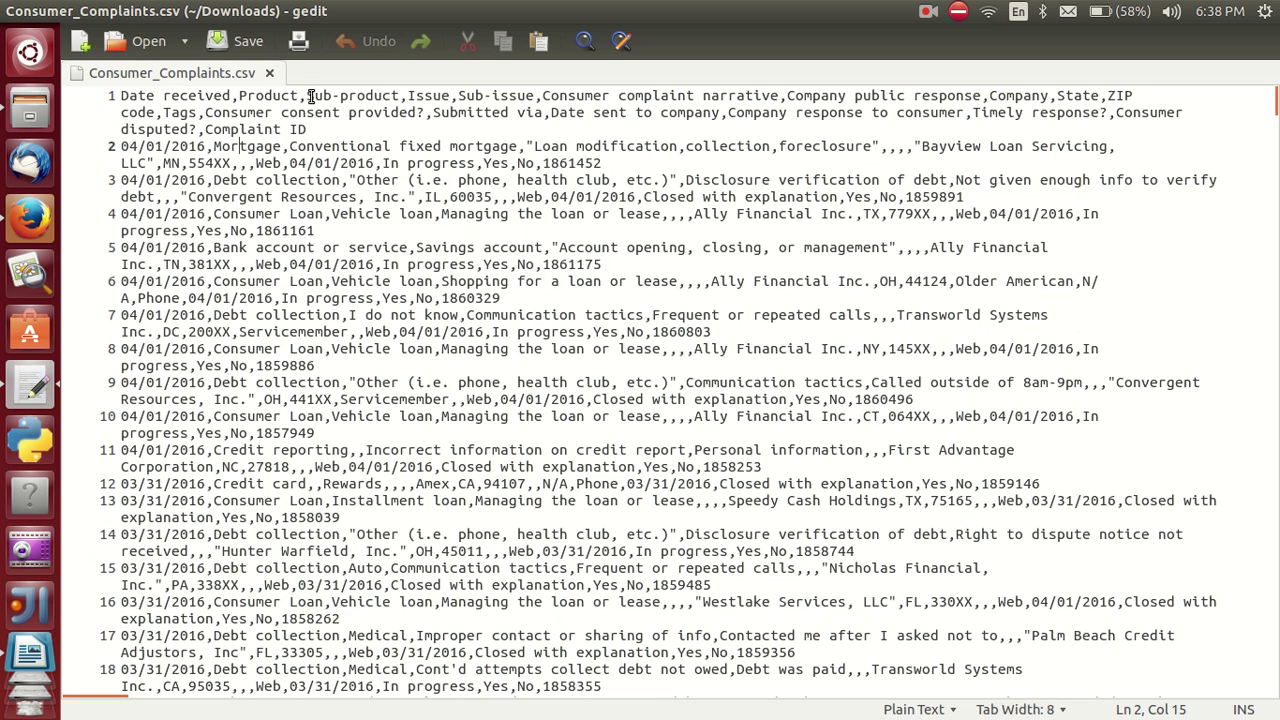
{"action": "left_click_drag", "start_coordinate": [310, 96], "coordinate": [345, 97]}
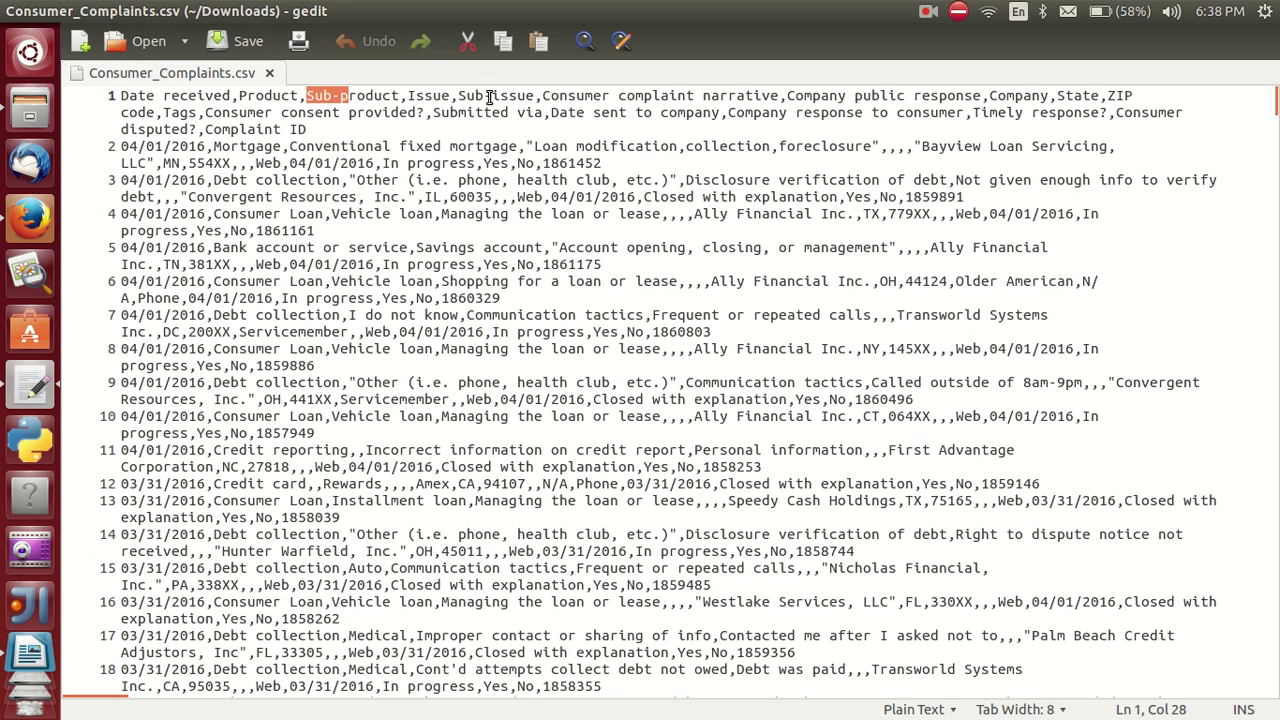
{"action": "left_click", "coordinate": [341, 131]}
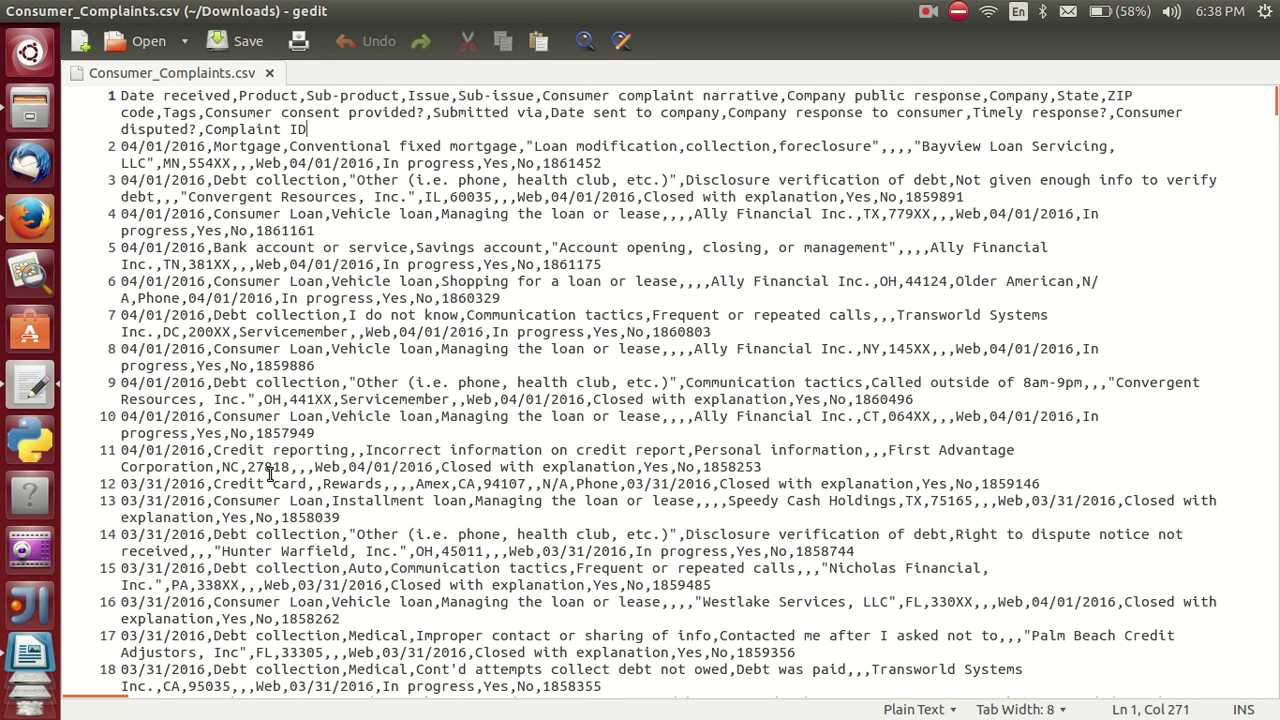
{"action": "left_click", "coordinate": [853, 678]}
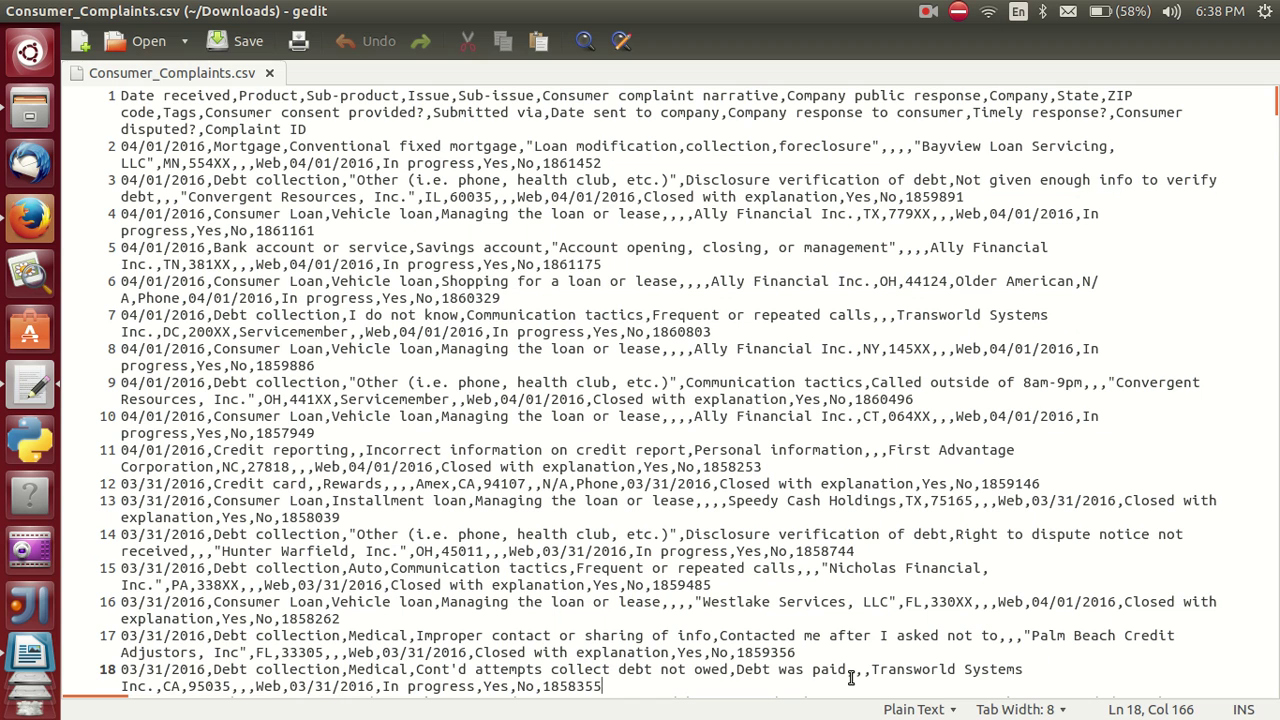
{"action": "key", "text": "alt+Tab"}
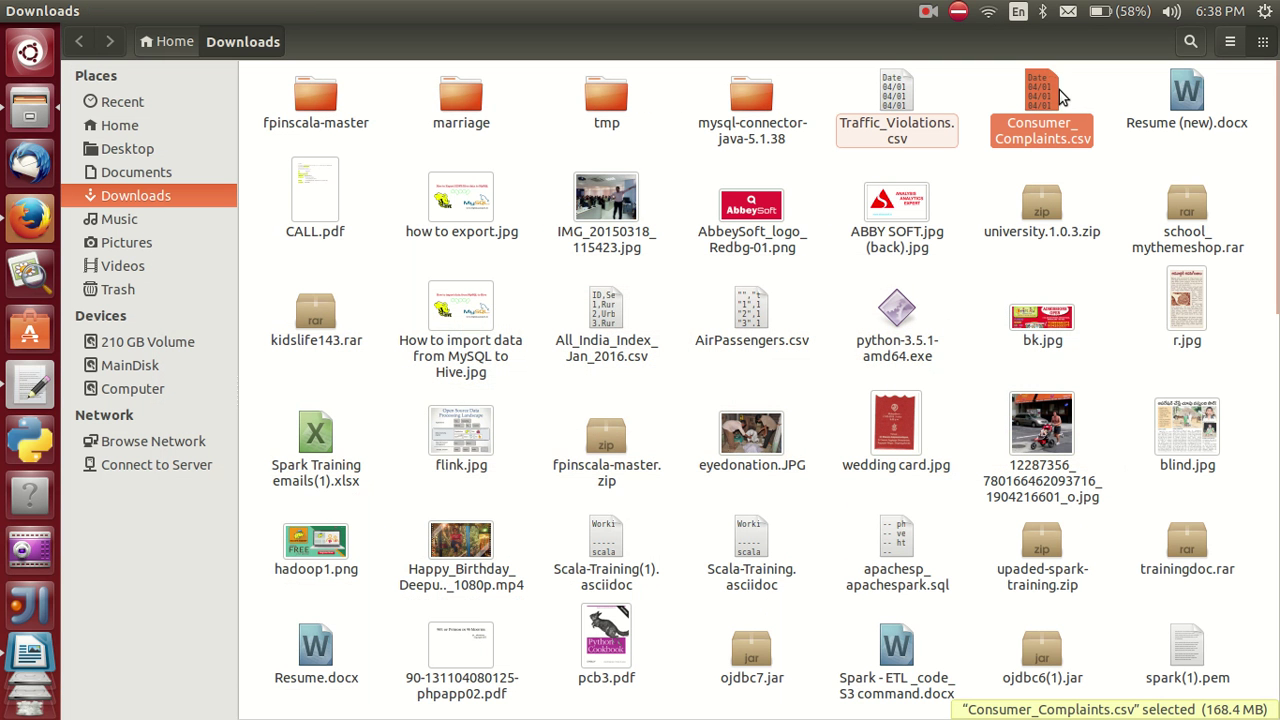
- Confirm in Firefox's downloads list that Traffic_Violations.csv has finished downloading
{"action": "left_click", "coordinate": [898, 113]}
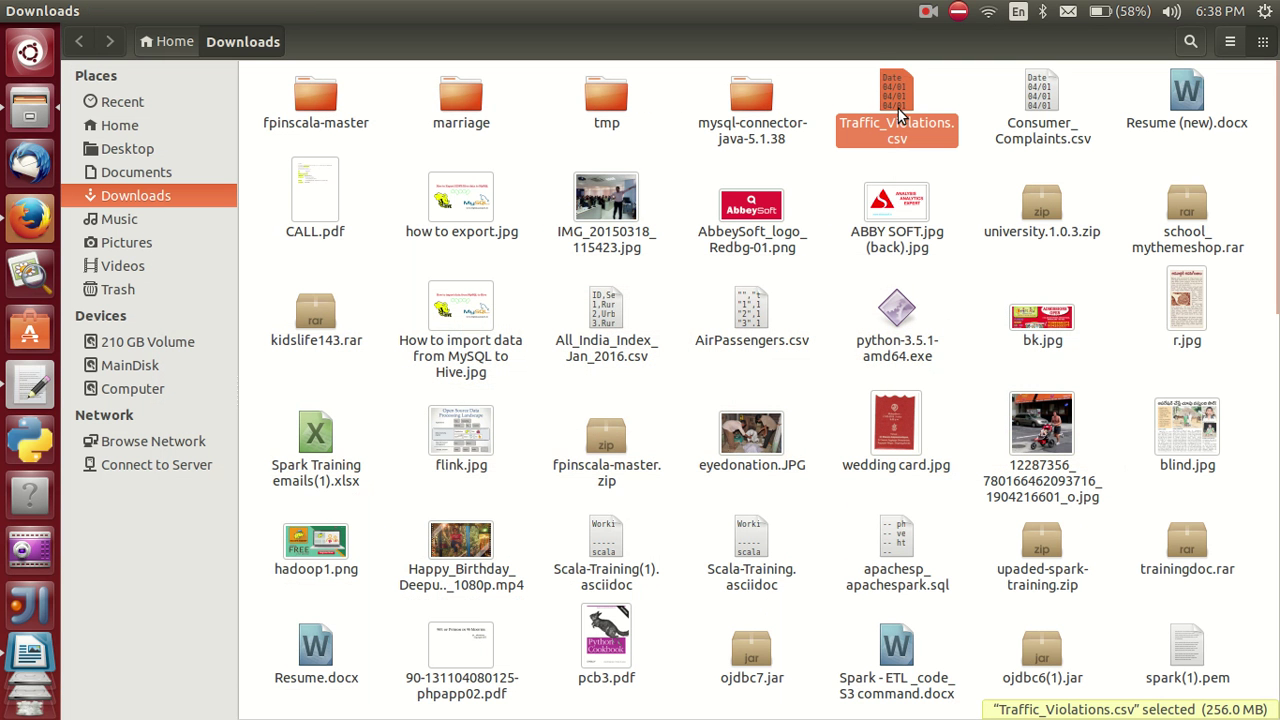
{"action": "key", "text": "alt+Tab"}
{"action": "key", "text": "alt+Tab"}
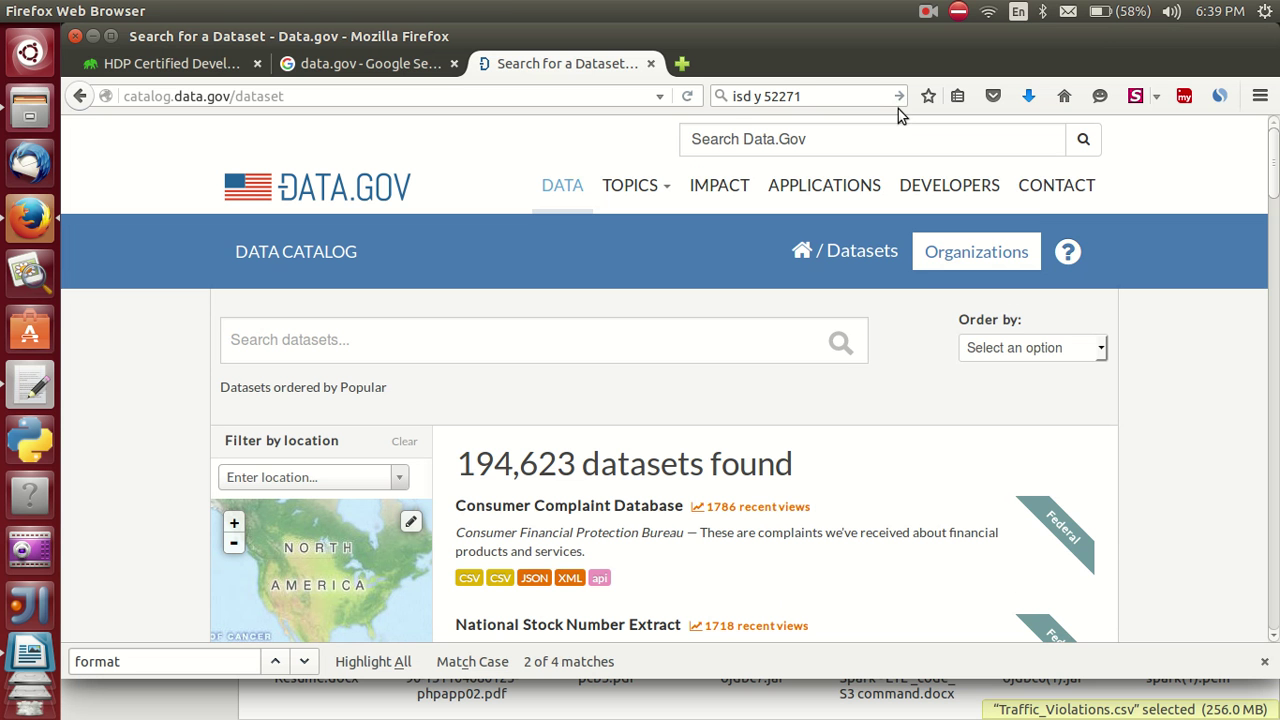
{"action": "left_click", "coordinate": [1031, 92]}
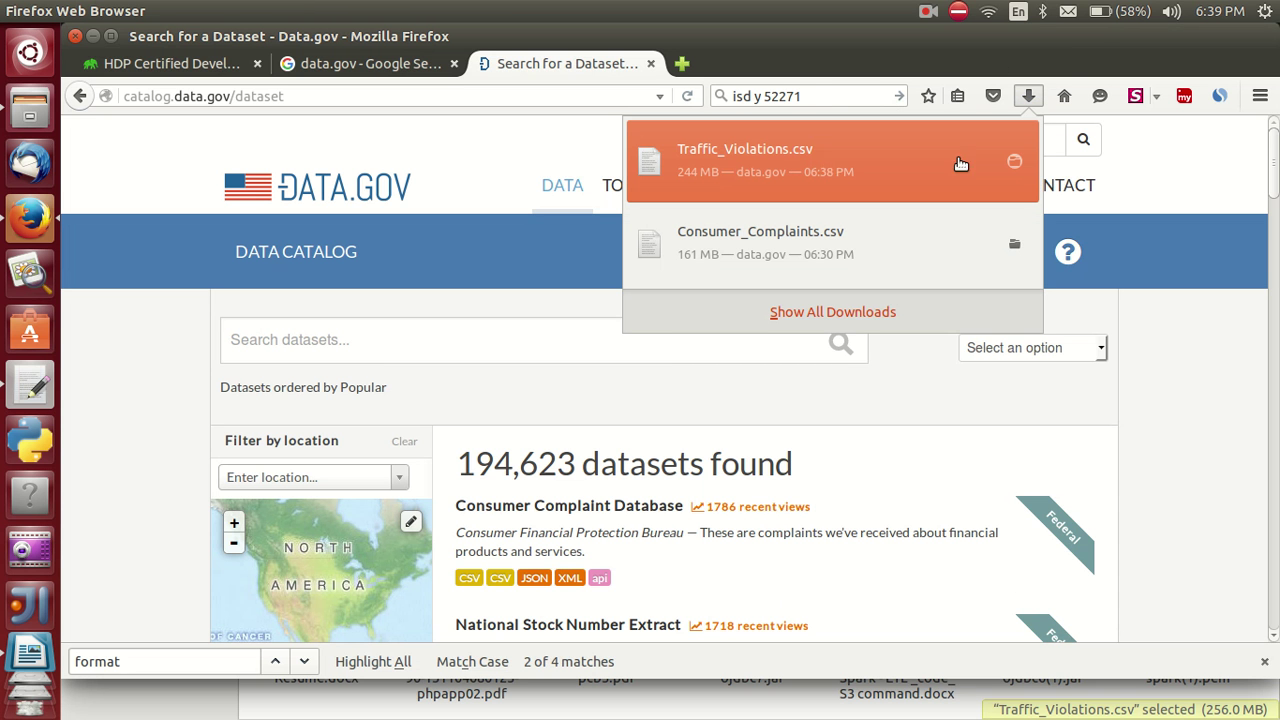
{"action": "left_click", "coordinate": [720, 175]}
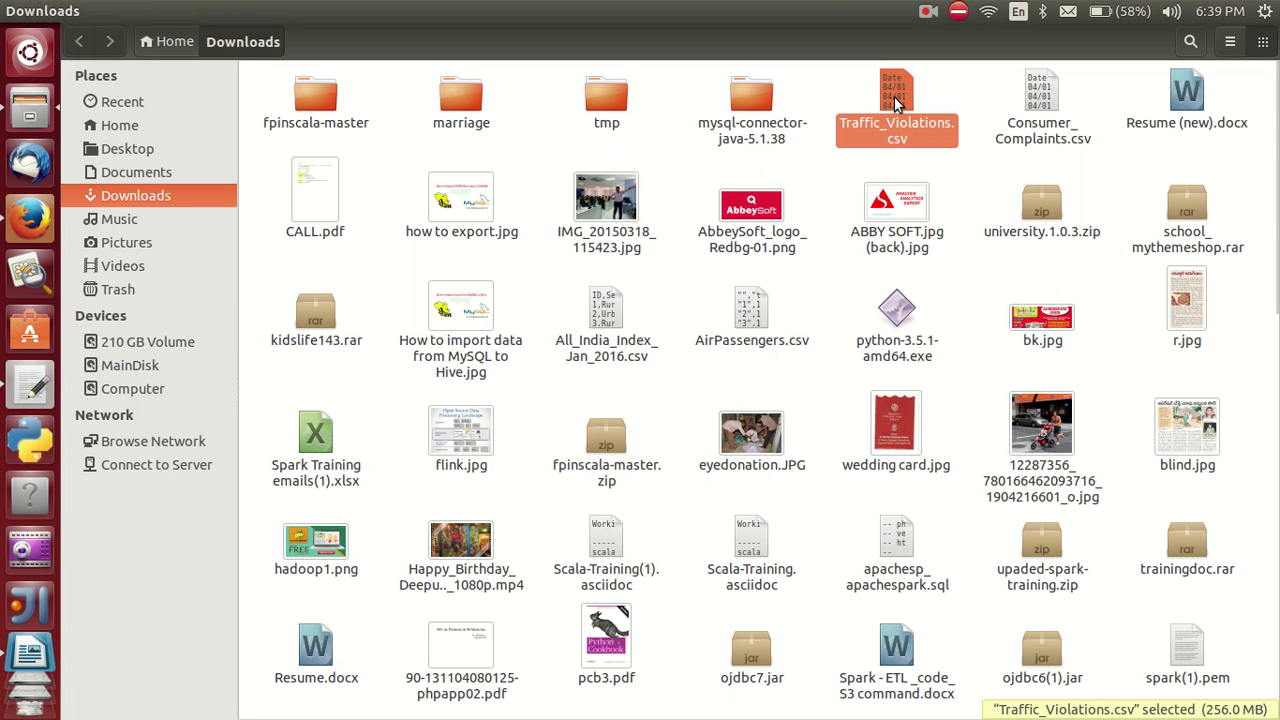
- Open Traffic_Violations.csv in gedit as a second tab via Open With
{"action": "right_click", "coordinate": [897, 103]}
{"action": "mouse_move", "coordinate": [920, 143]}
{"action": "left_click", "coordinate": [862, 138]}
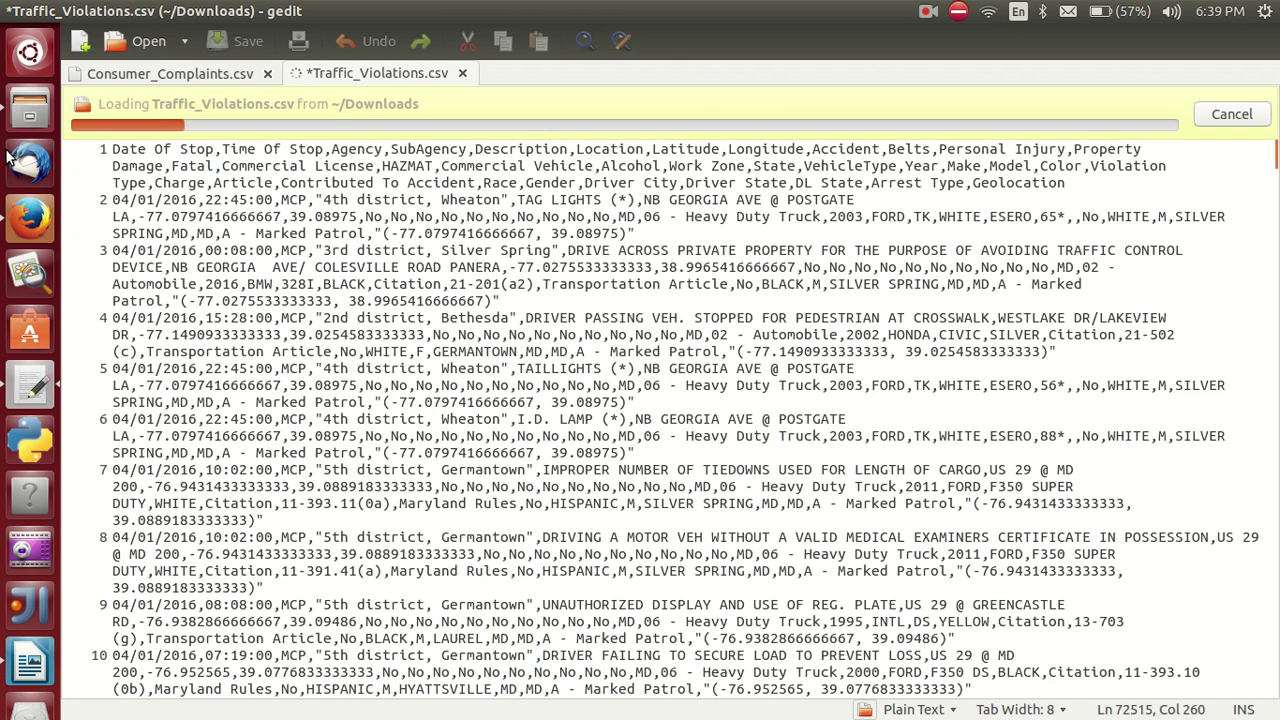
- Open the Consumer Complaint Database dataset page on Data.gov and load its JSON file
{"action": "left_click", "coordinate": [12, 214]}
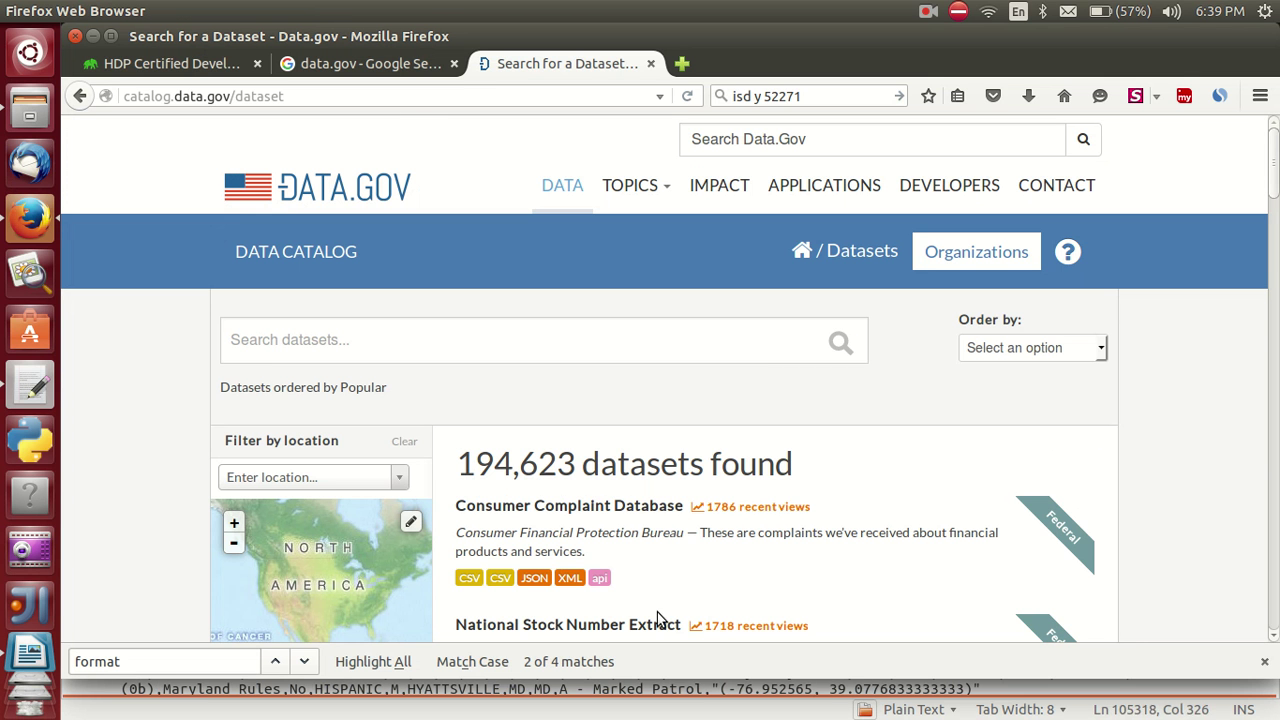
{"action": "left_click", "coordinate": [517, 512]}
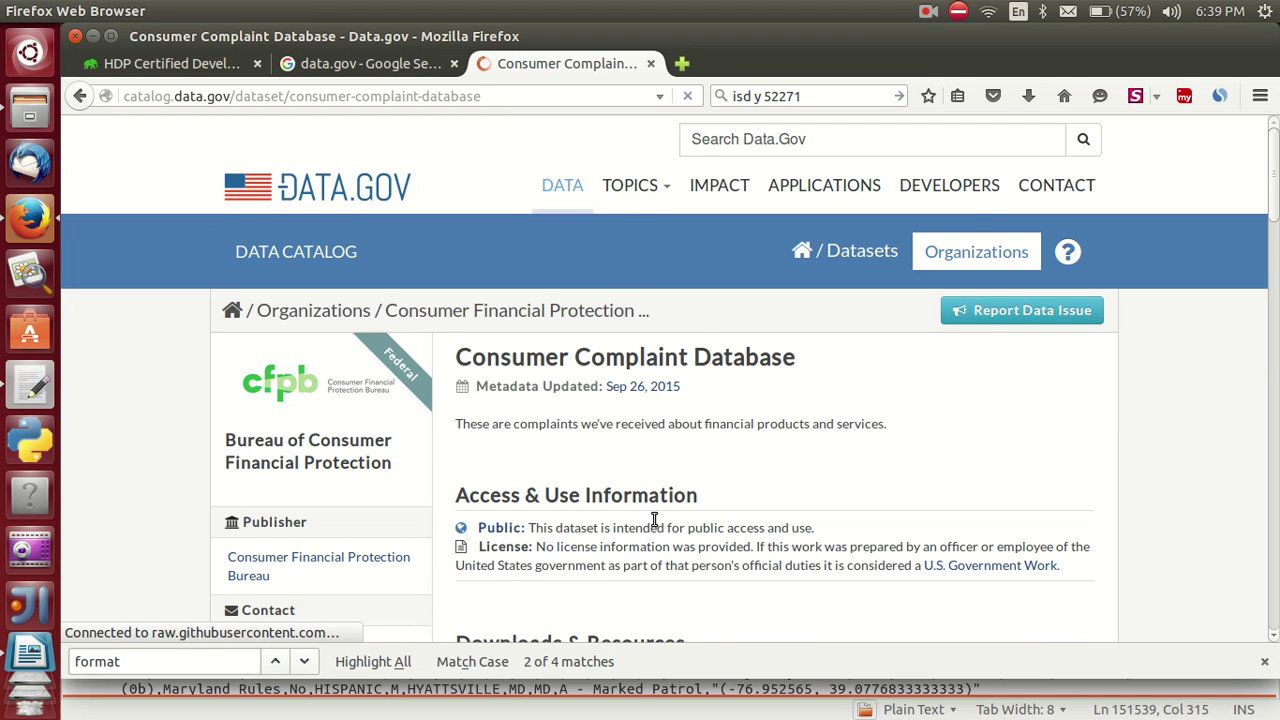
{"action": "scroll", "coordinate": [652, 517], "scroll_direction": "down", "scroll_amount": 5}
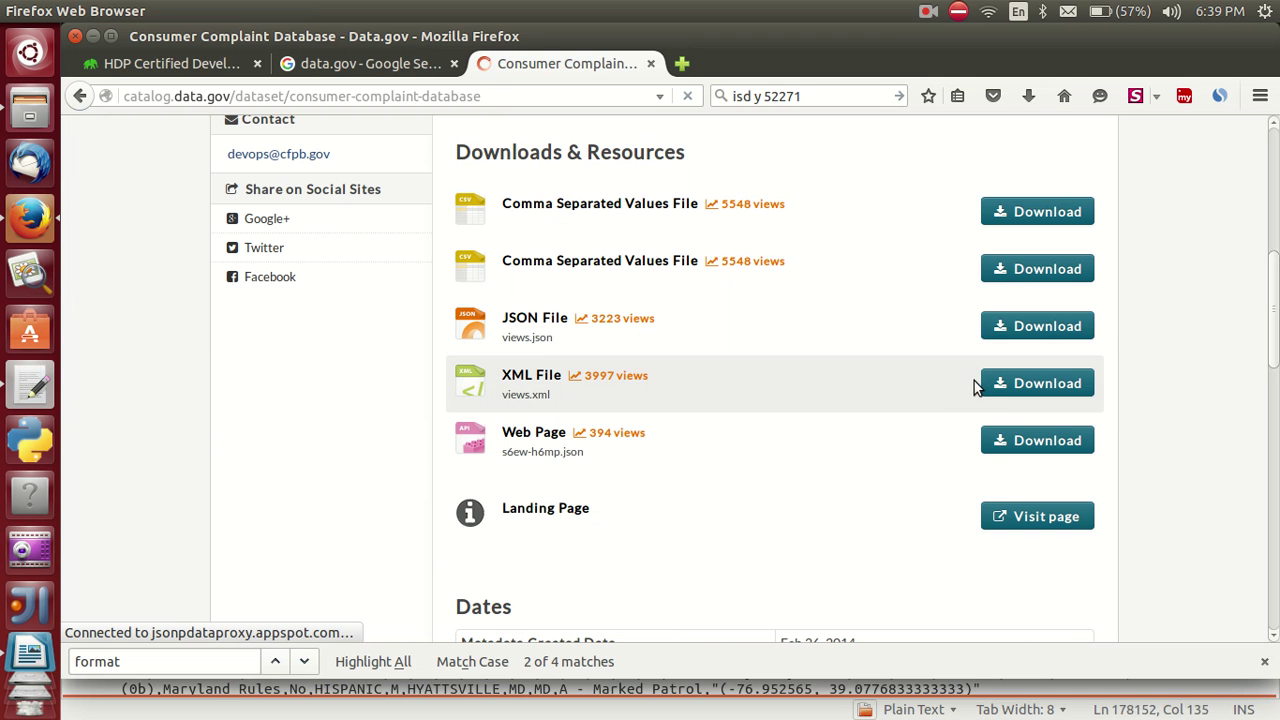
{"action": "left_click", "coordinate": [1005, 328]}
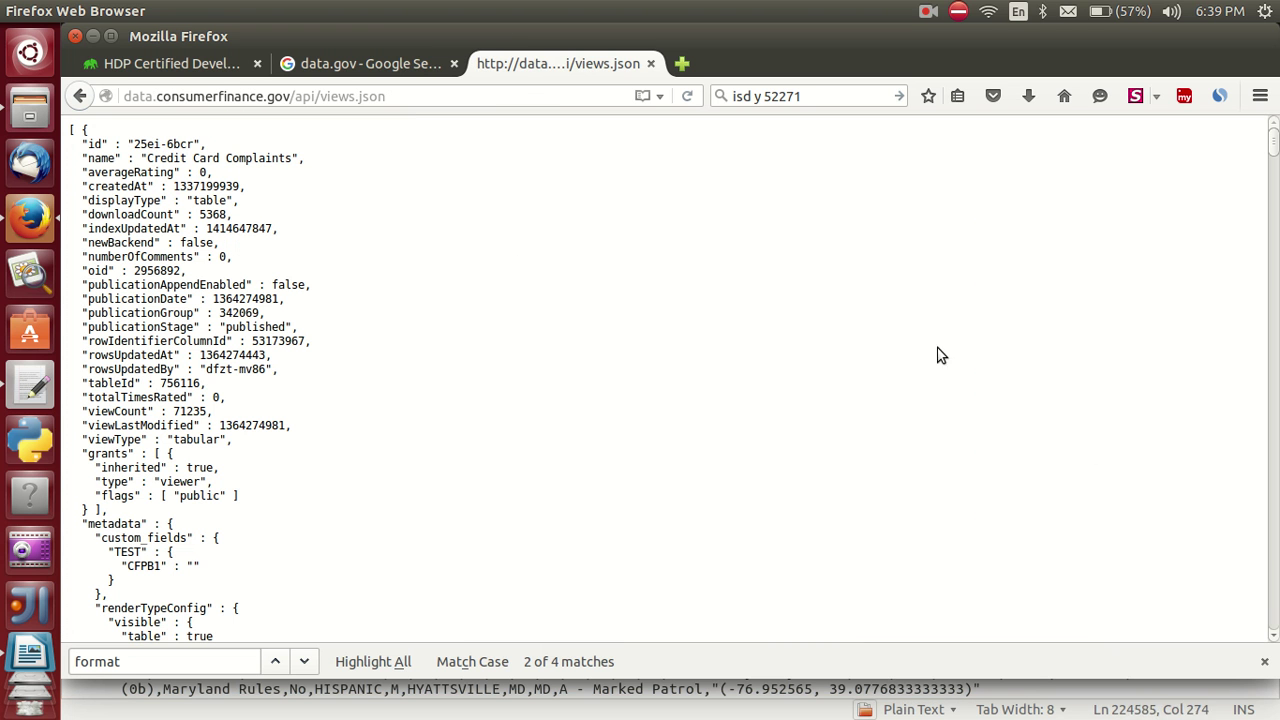
- Select all the JSON text and start a new blank gedit document
{"action": "key", "text": "ctrl+a"}
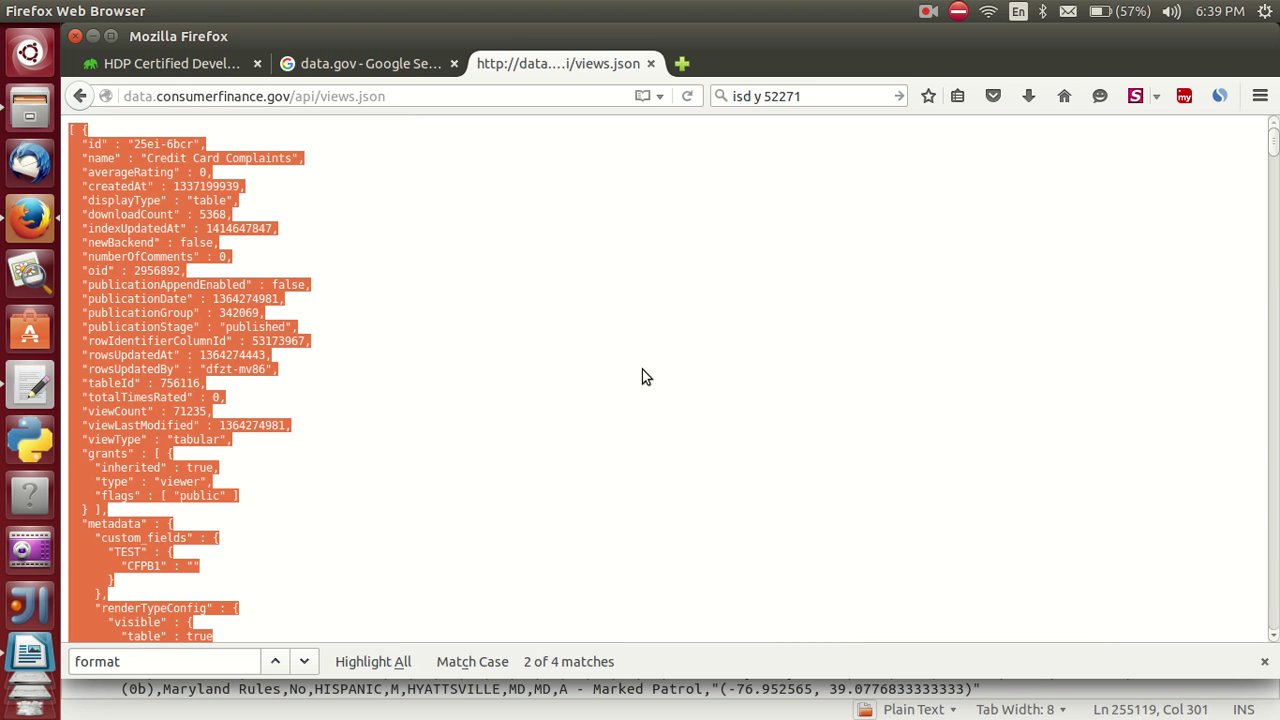
{"action": "left_click", "coordinate": [30, 383]}
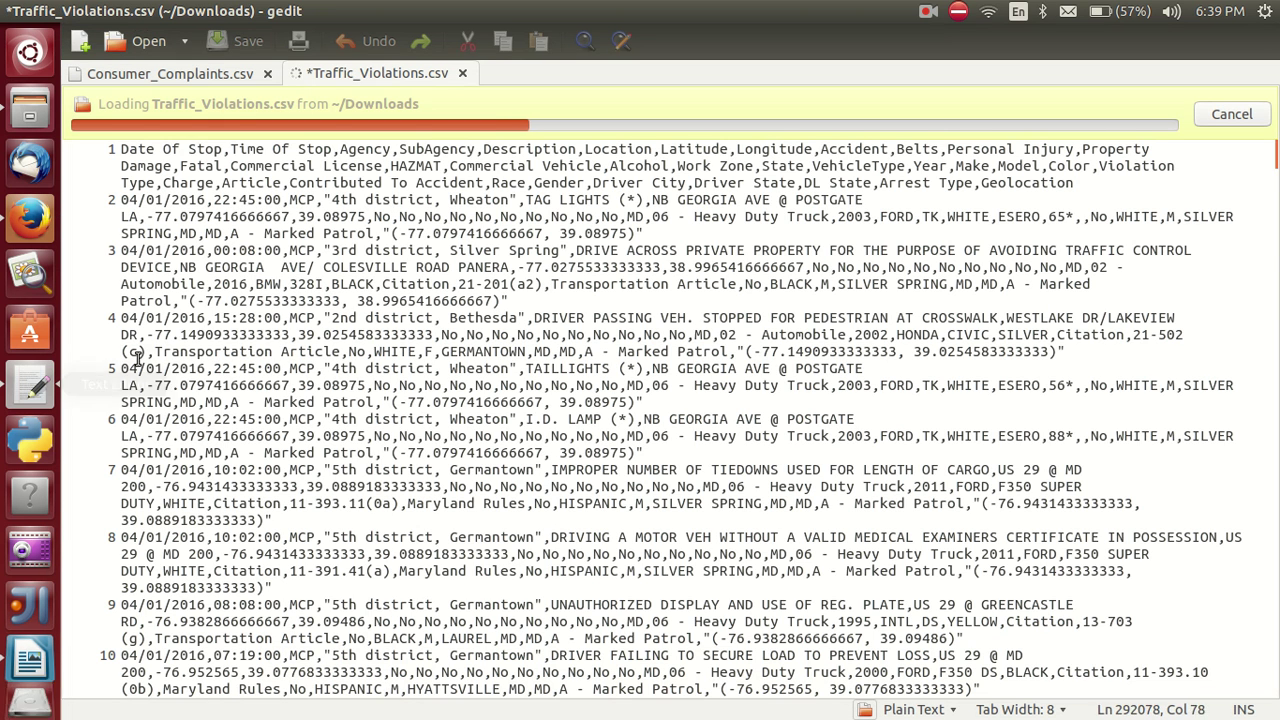
{"action": "key", "text": "ctrl+n"}
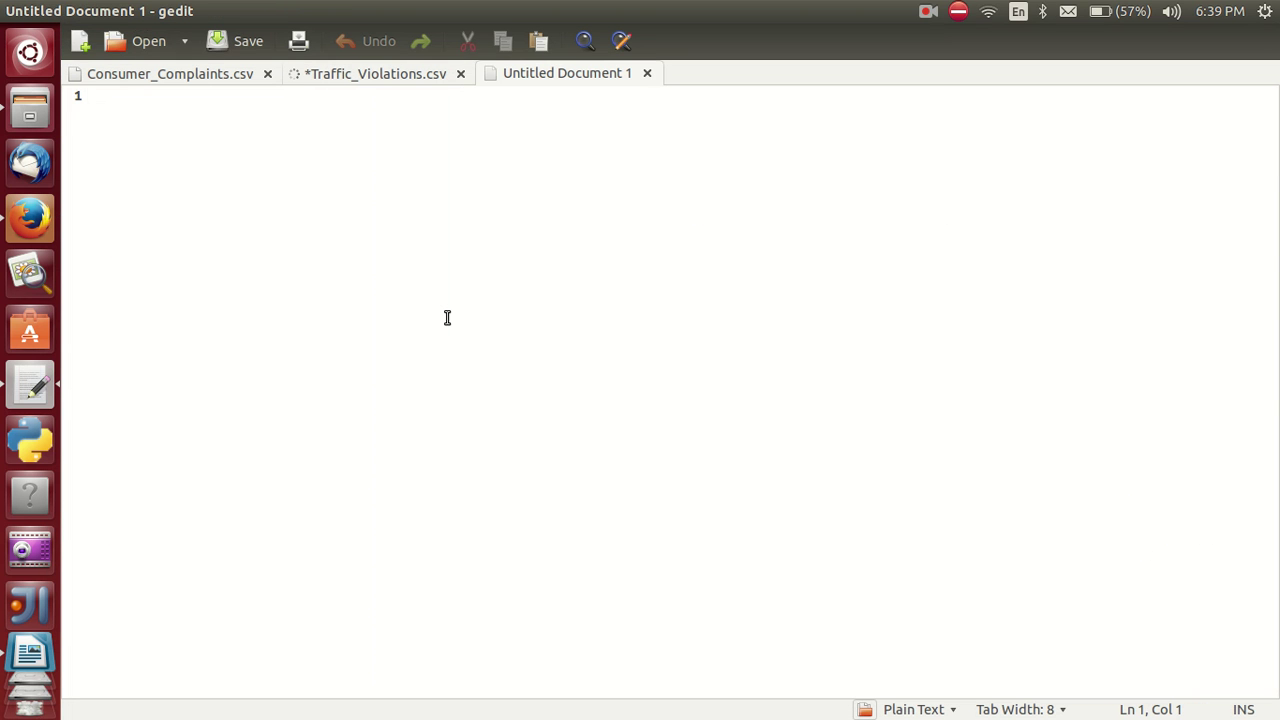
- Paste the JSON into Untitled Document 1 (5,642 lines), abandon saving it as 'json', return to Firefox
{"action": "key", "text": "ctrl+v"}
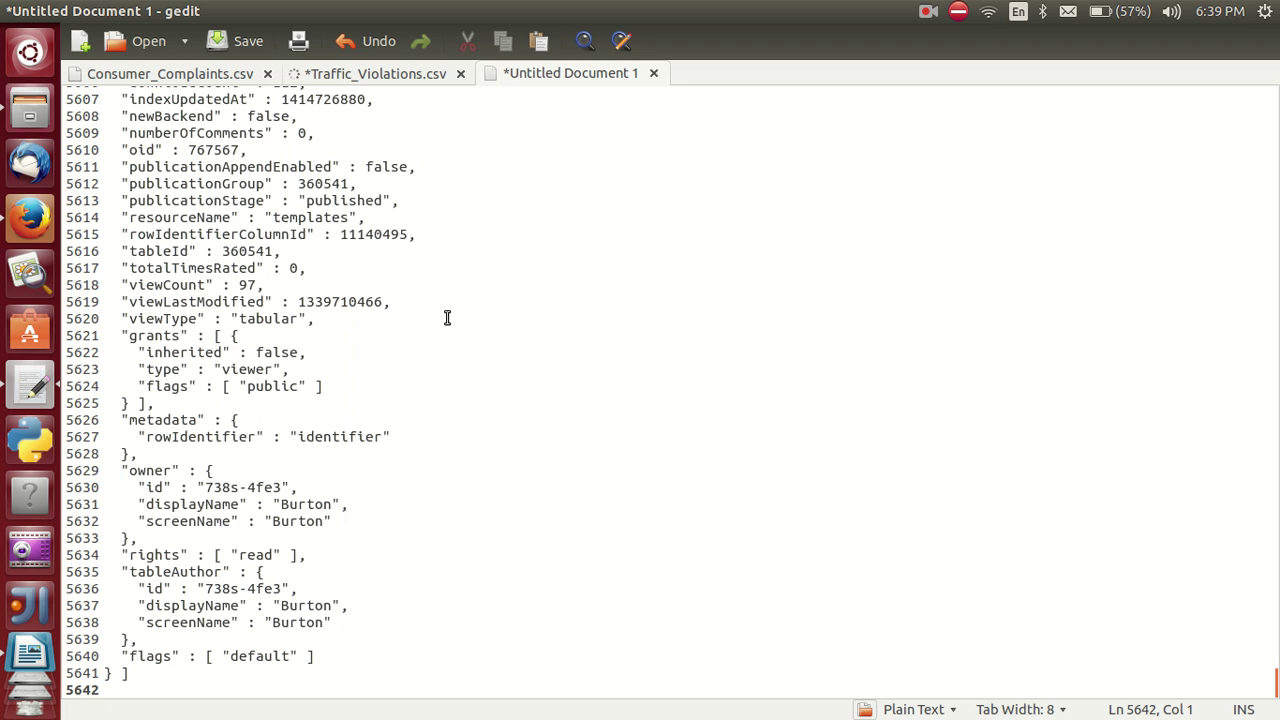
{"action": "key", "text": "ctrl+s"}
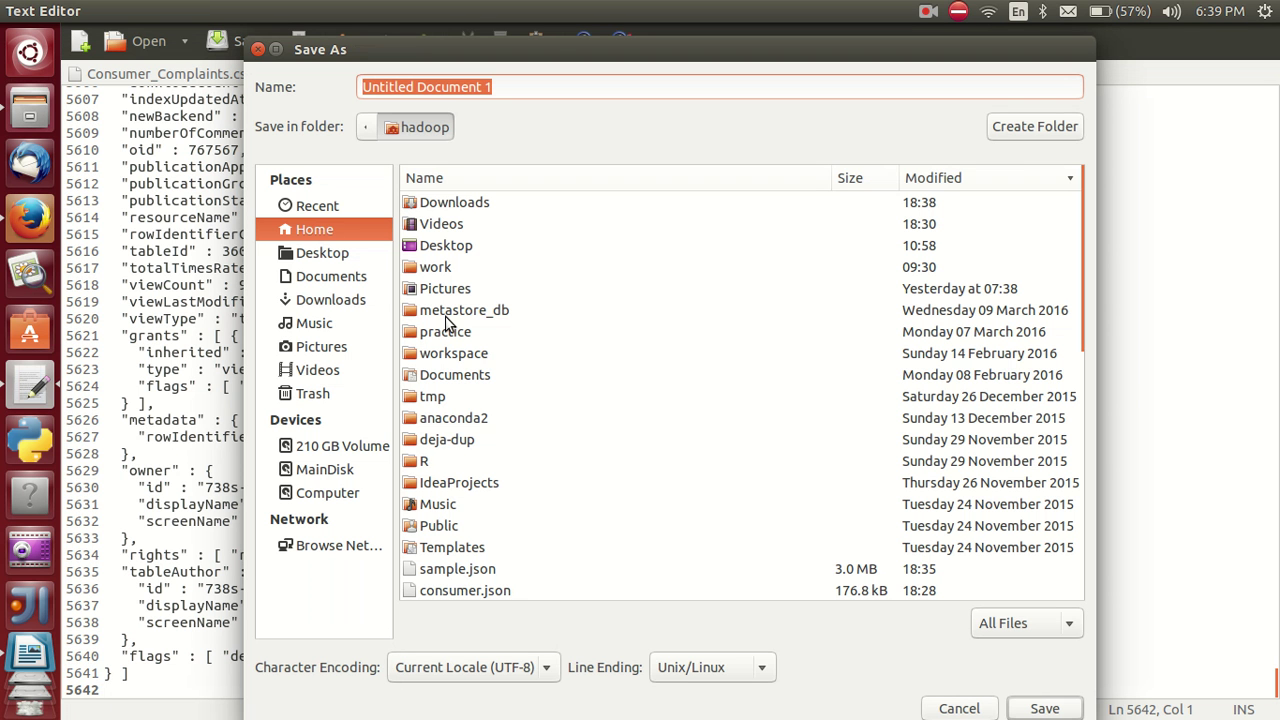
{"action": "type", "text": "d"}
{"action": "key", "text": "BackSpace"}
{"action": "type", "text": "json"}
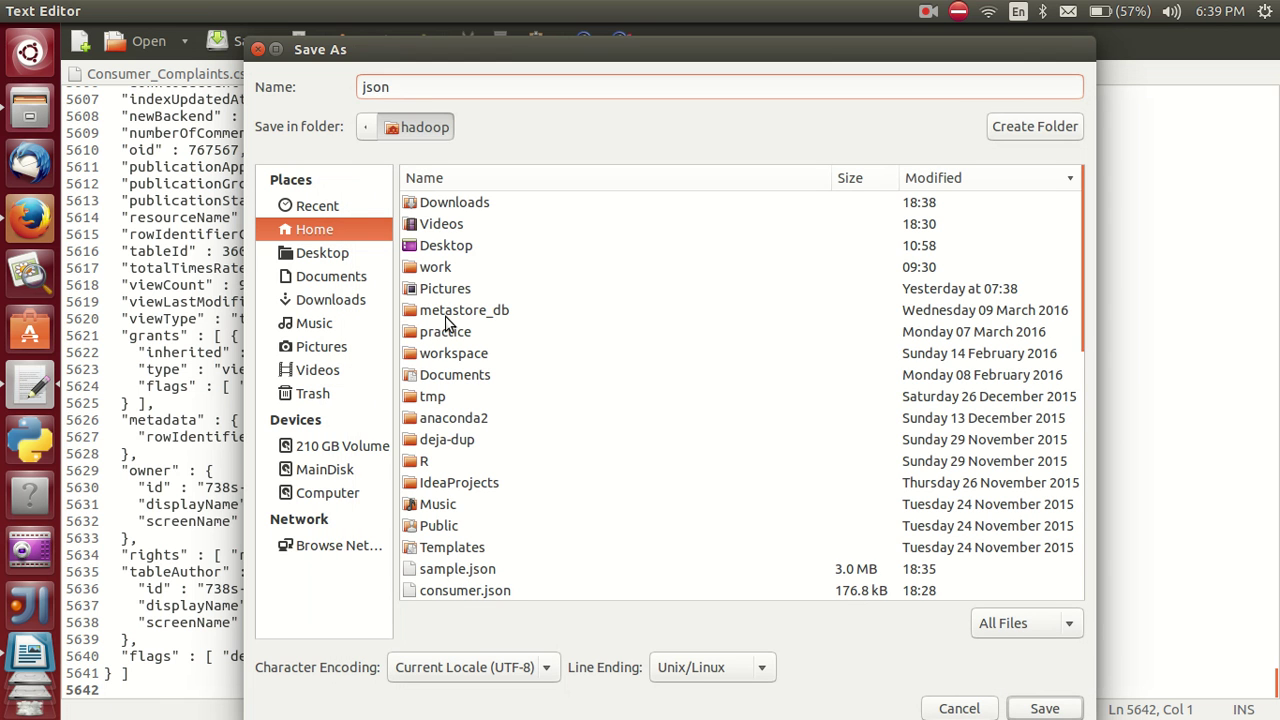
{"action": "left_click", "coordinate": [256, 50]}
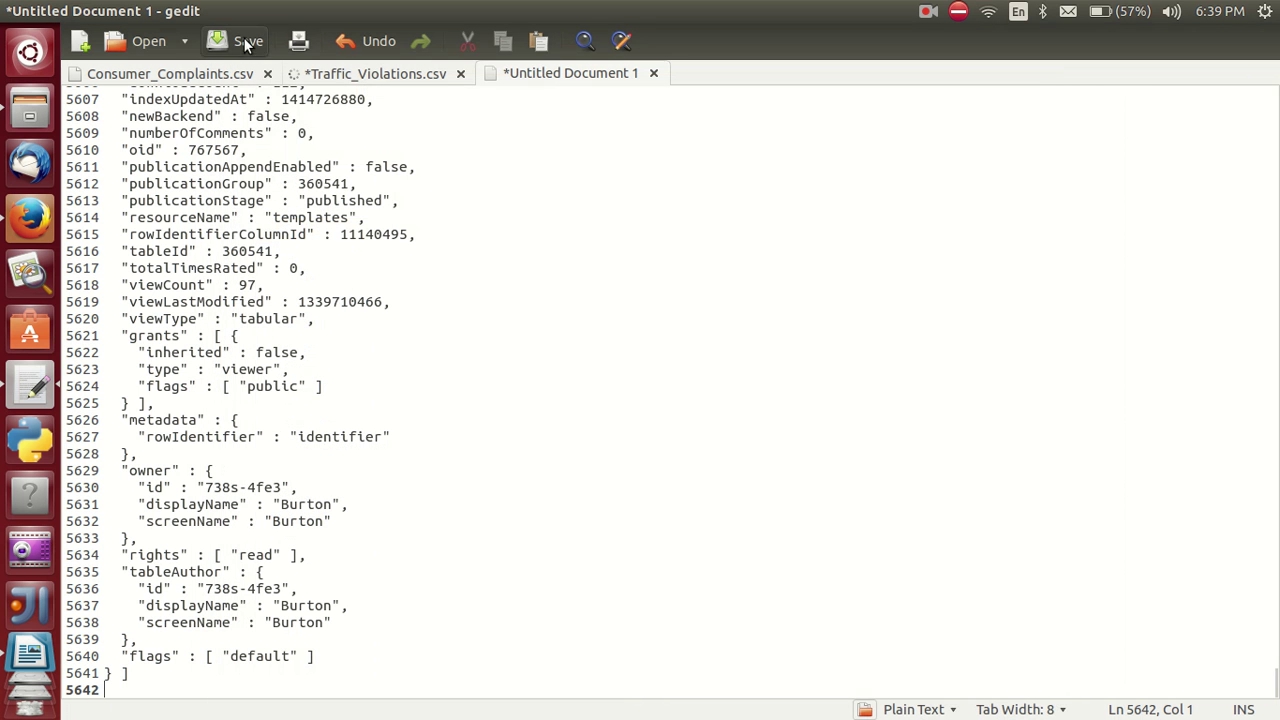
{"action": "left_click", "coordinate": [30, 215]}
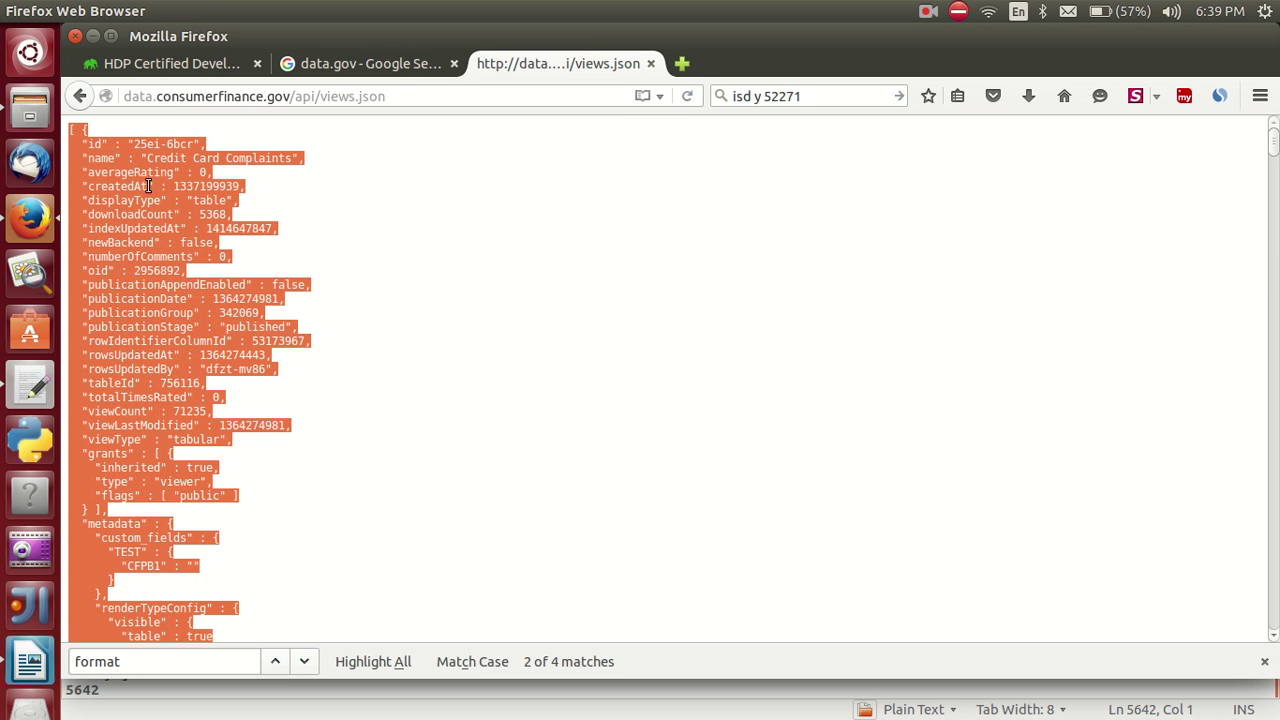
- Search Google for 'yelp json datasets' in a new tab and open the Yelp Dataset Challenge result
{"action": "left_click", "coordinate": [681, 63]}
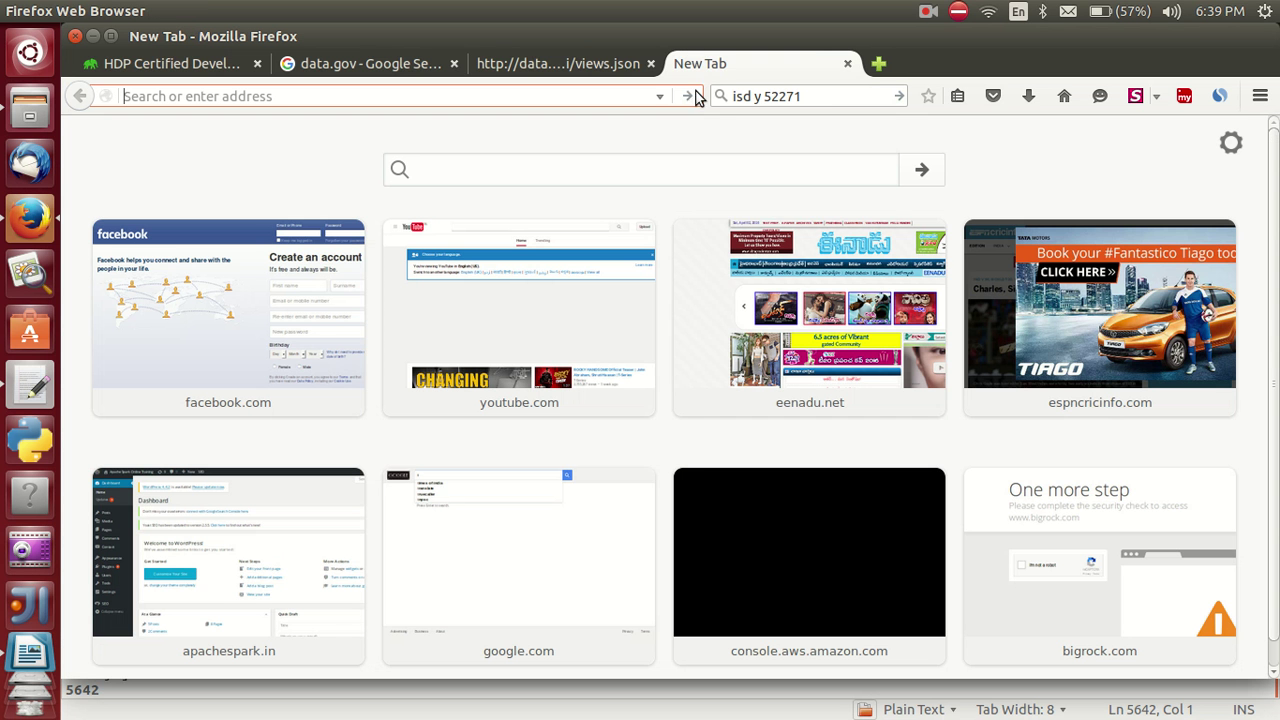
{"action": "left_click", "coordinate": [689, 169]}
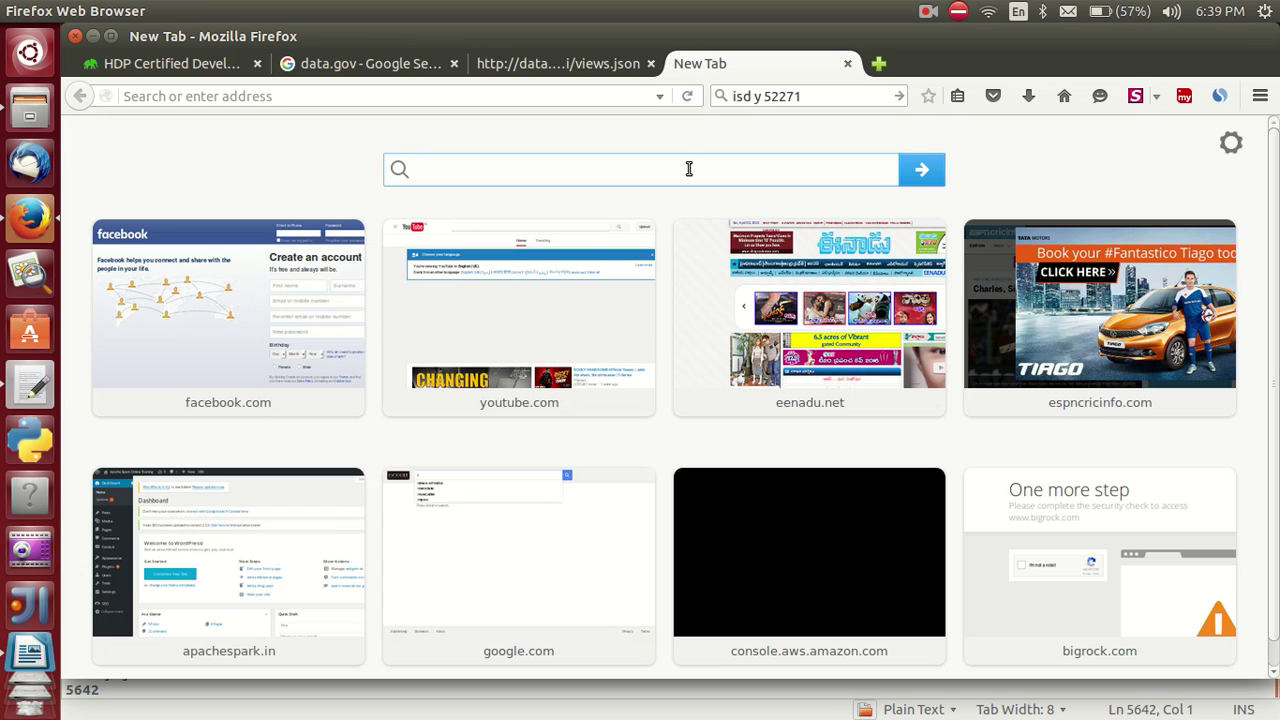
{"action": "type", "text": "yelp"}
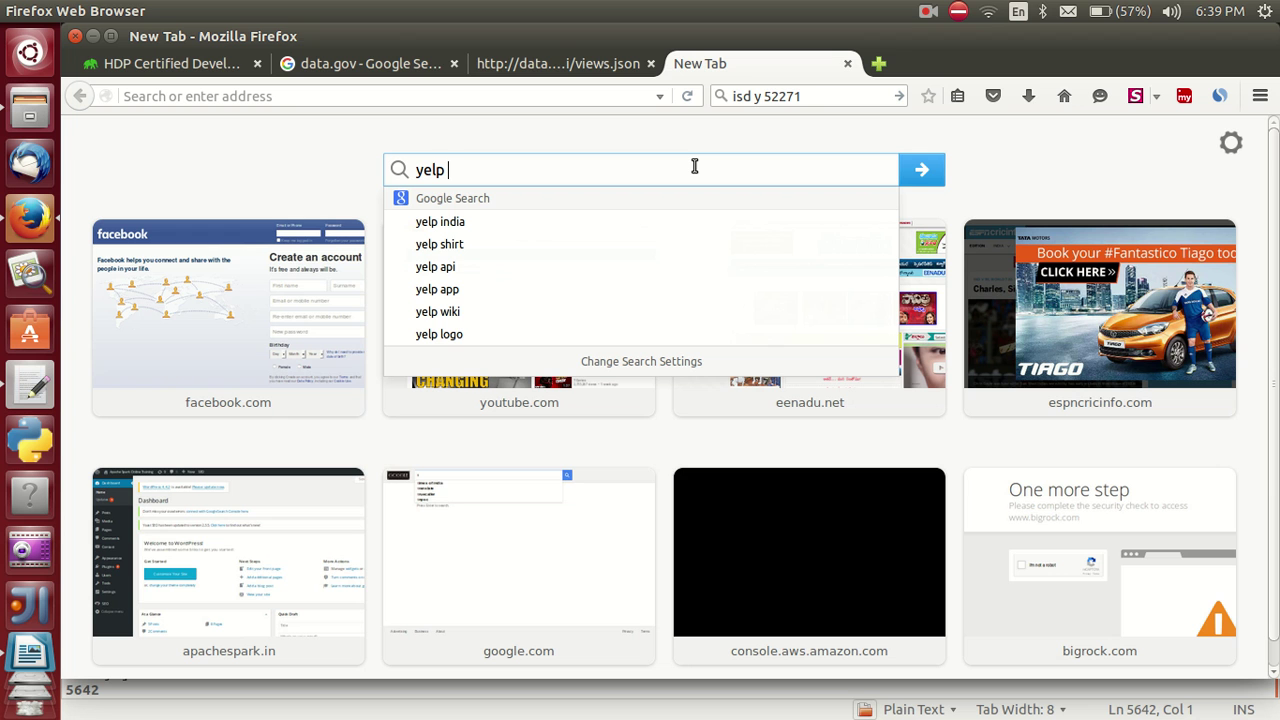
{"action": "type", "text": " json data"}
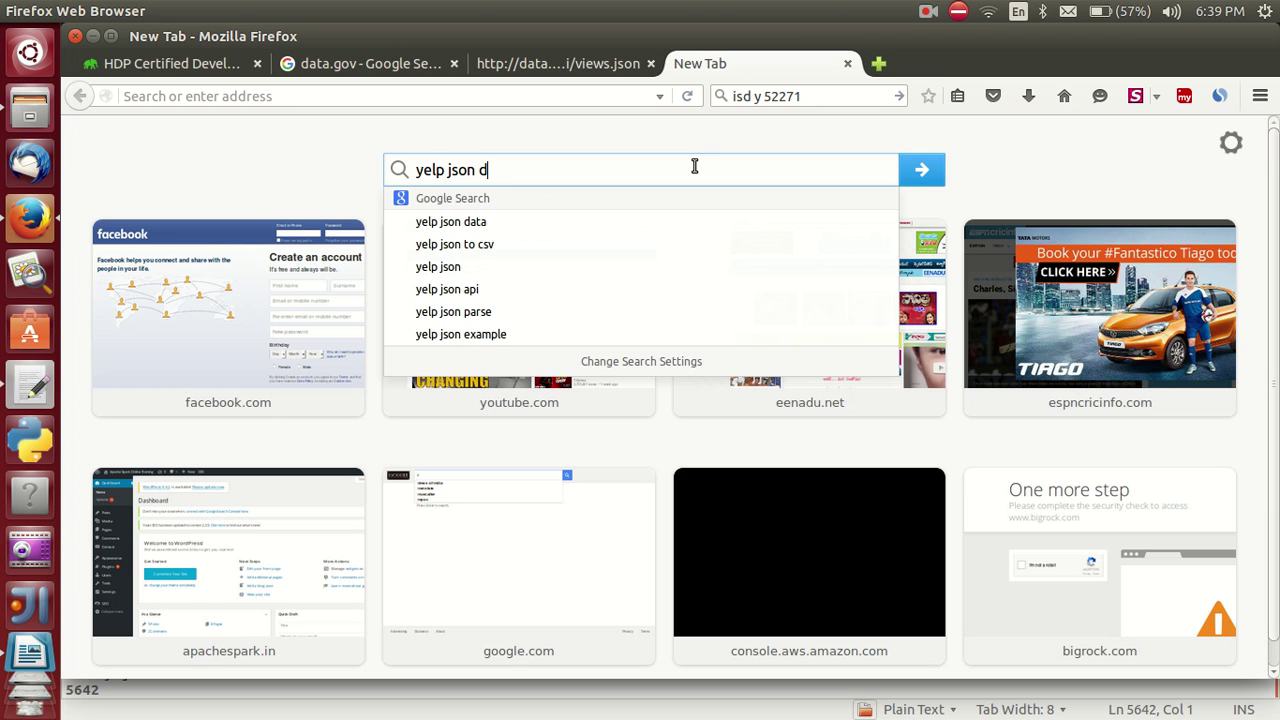
{"action": "type", "text": "sets"}
{"action": "key", "text": "Return"}
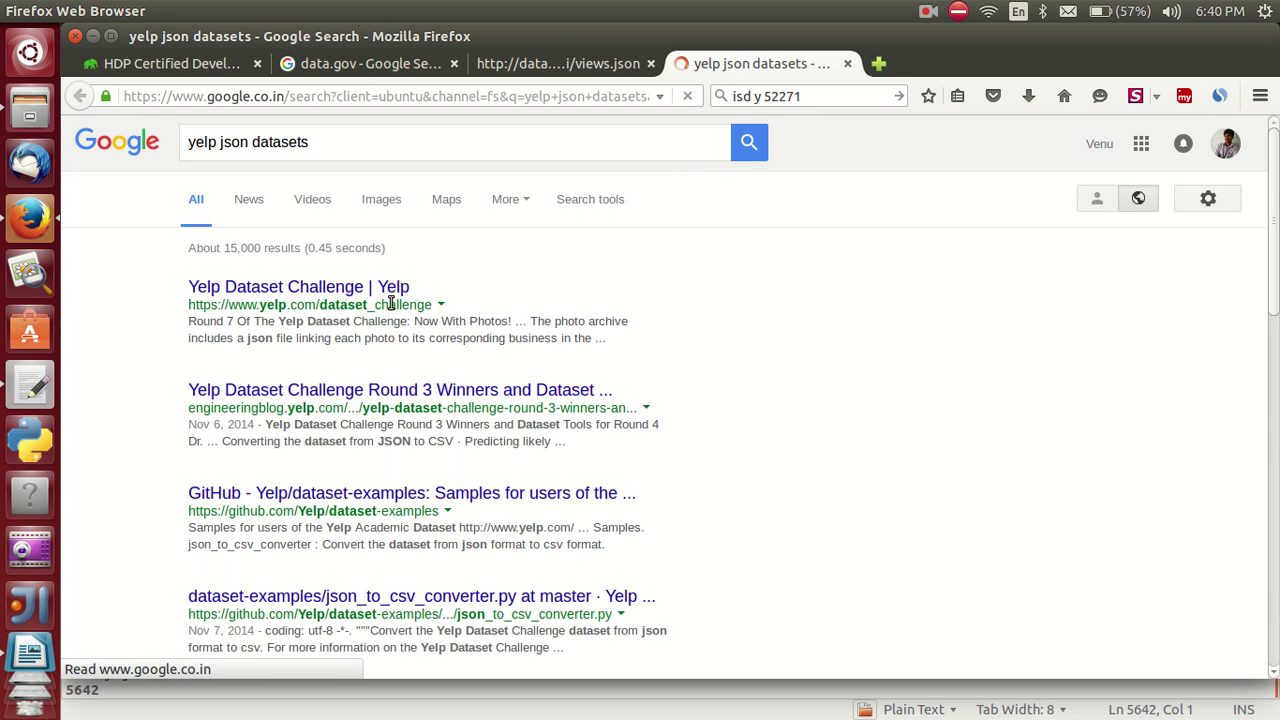
{"action": "left_click", "coordinate": [359, 289]}
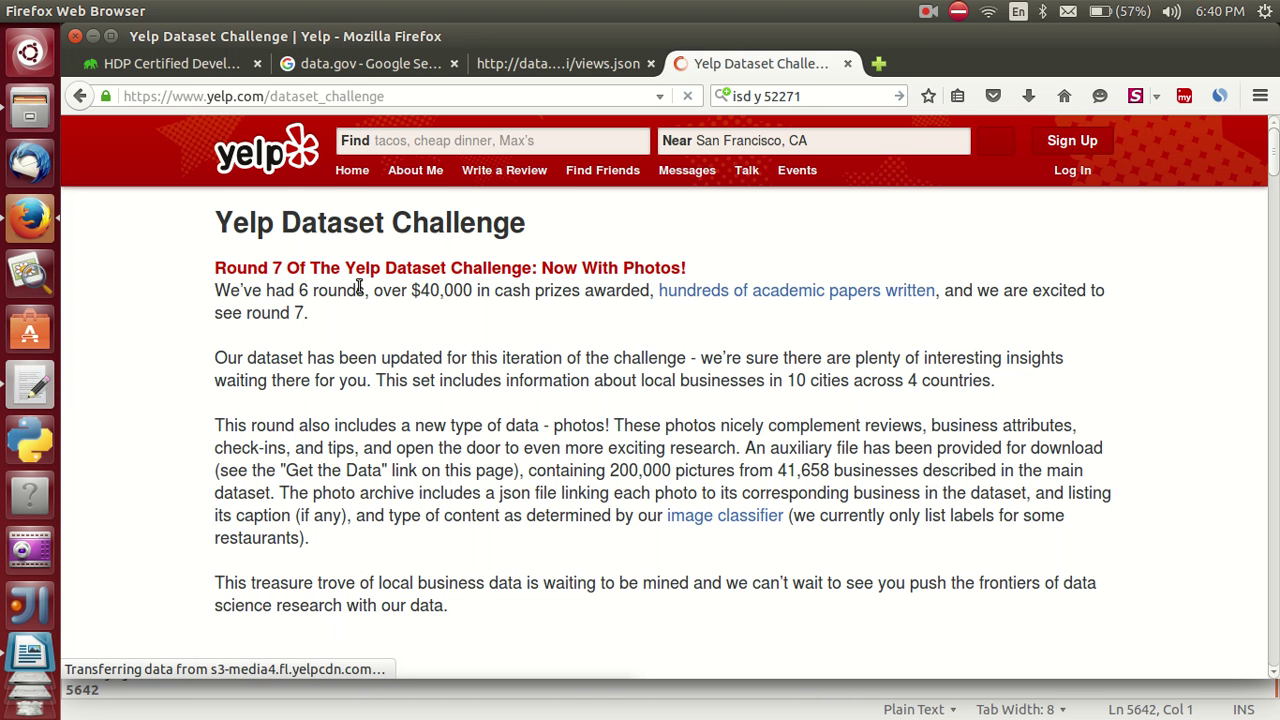
- Scroll down the Yelp Dataset Challenge page and follow 'Get the Data' to the request form
{"action": "scroll", "coordinate": [374, 374], "scroll_direction": "down", "scroll_amount": 5}
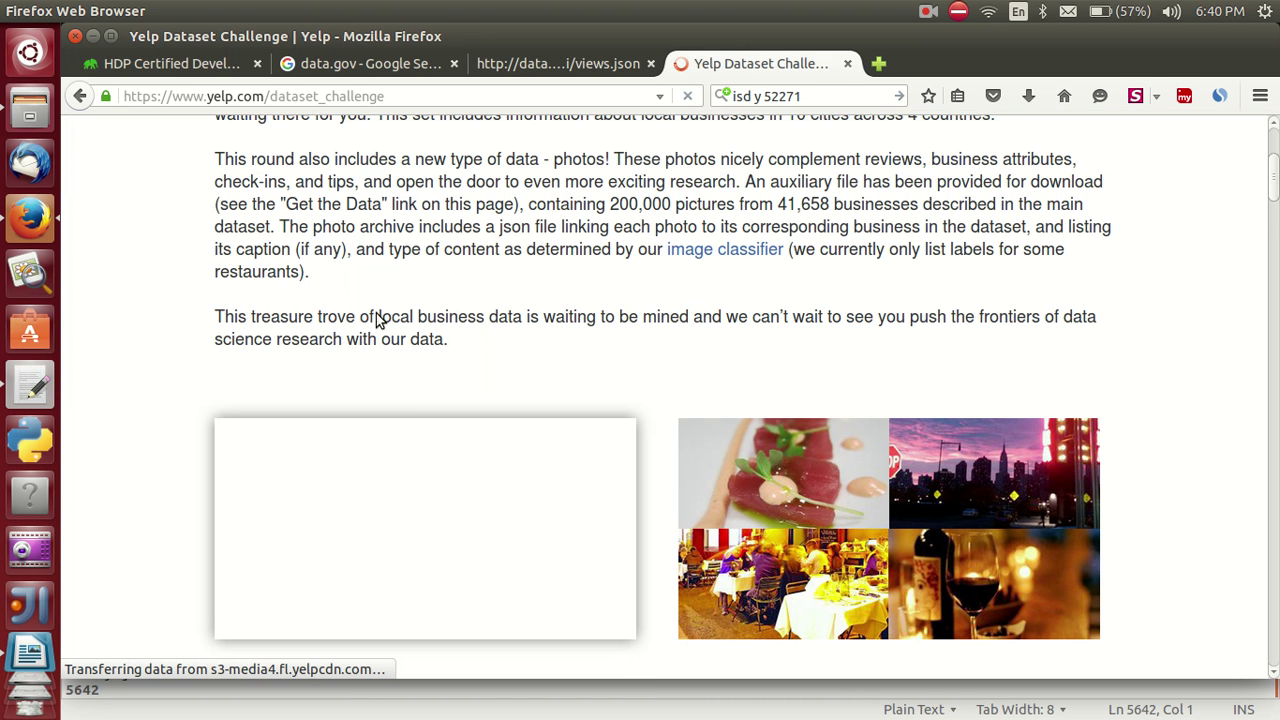
{"action": "scroll", "coordinate": [378, 318], "scroll_direction": "down", "scroll_amount": 5}
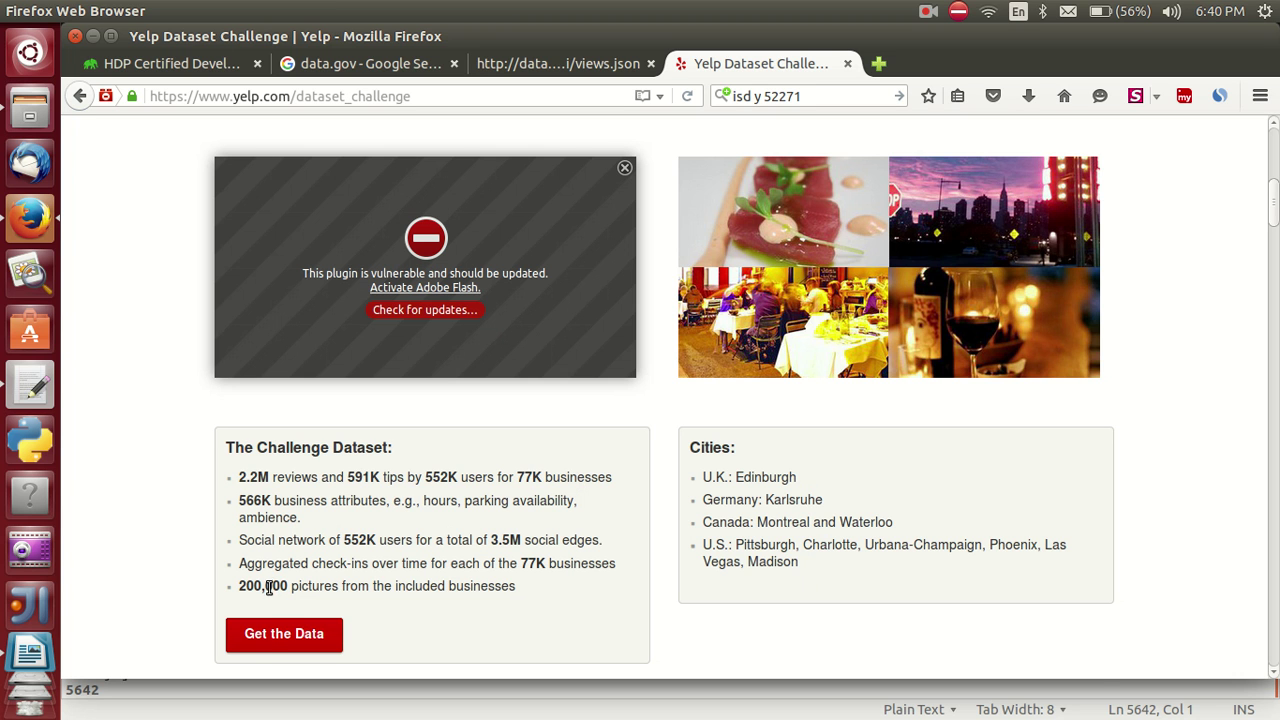
{"action": "left_click", "coordinate": [270, 640]}
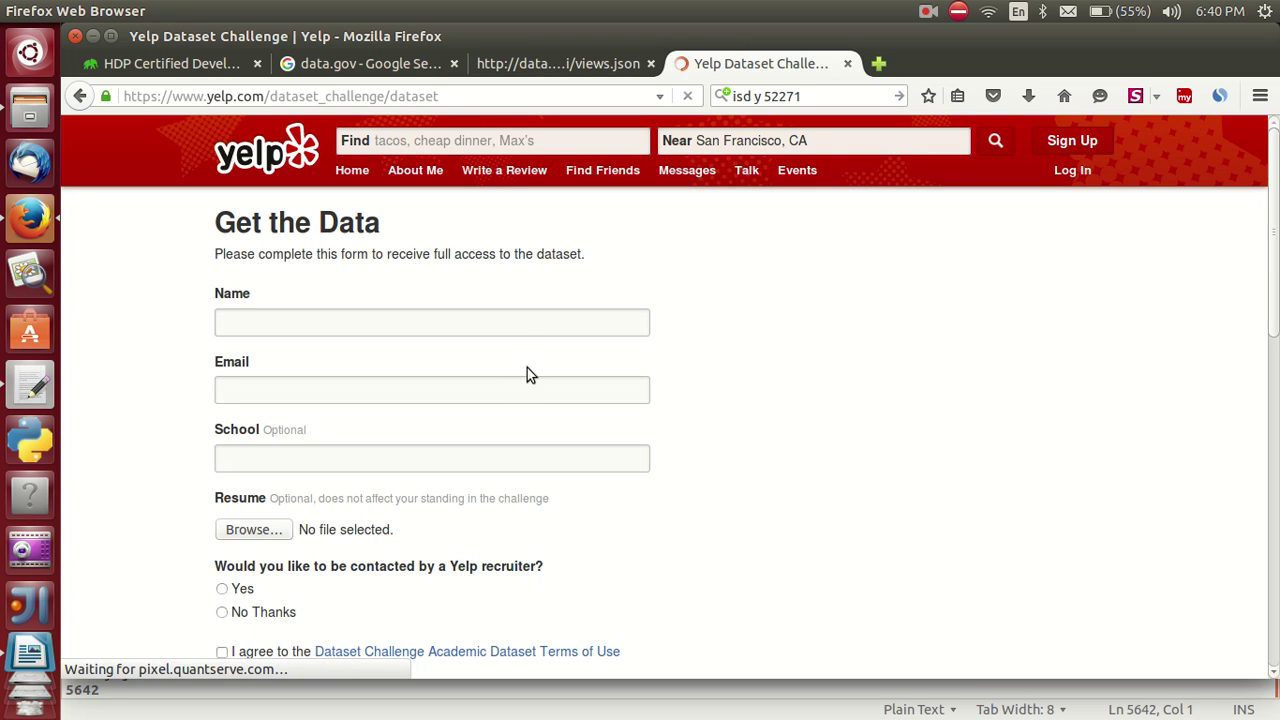
- Enter the user's name, pick the saved e-mail address, and leave School blank
{"action": "left_click", "coordinate": [520, 321]}
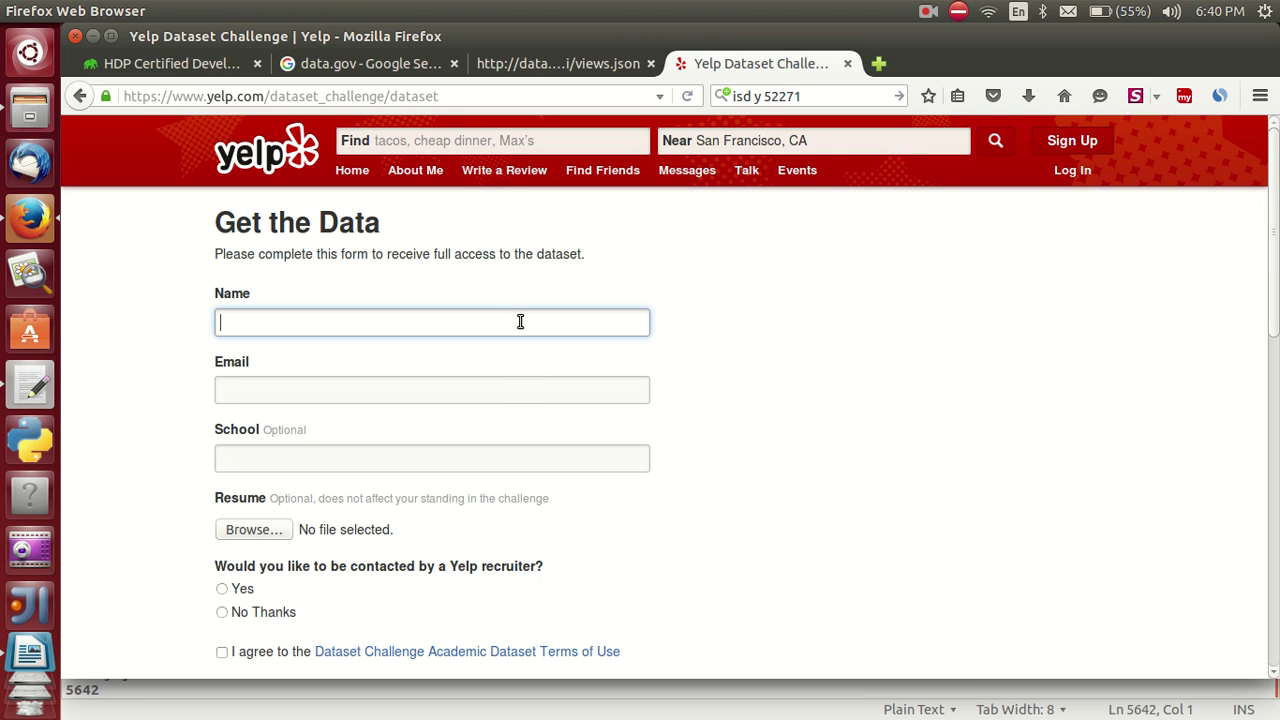
{"action": "type", "text": "venu"}
{"action": "key", "text": "Tab"}
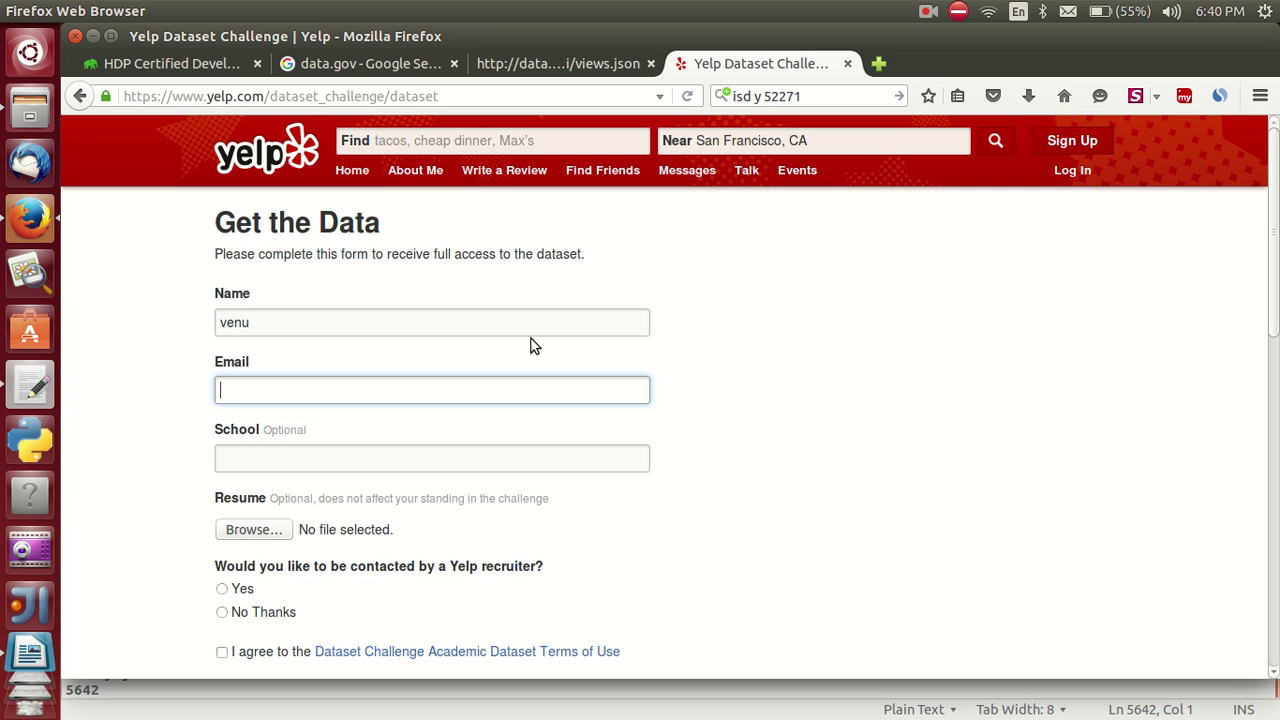
{"action": "type", "text": "v"}
{"action": "key", "text": "Down"}
{"action": "key", "text": "Down"}
{"action": "key", "text": "Return"}
{"action": "key", "text": "Tab"}
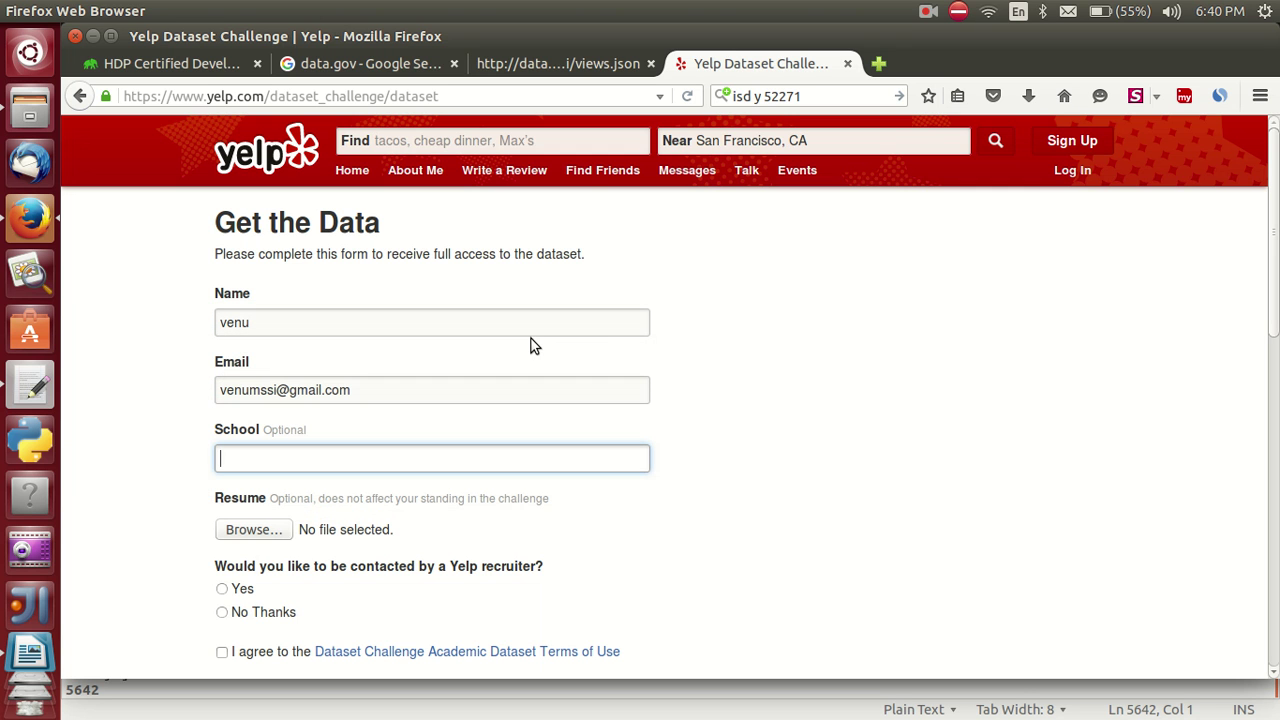
{"action": "key", "text": "Tab"}
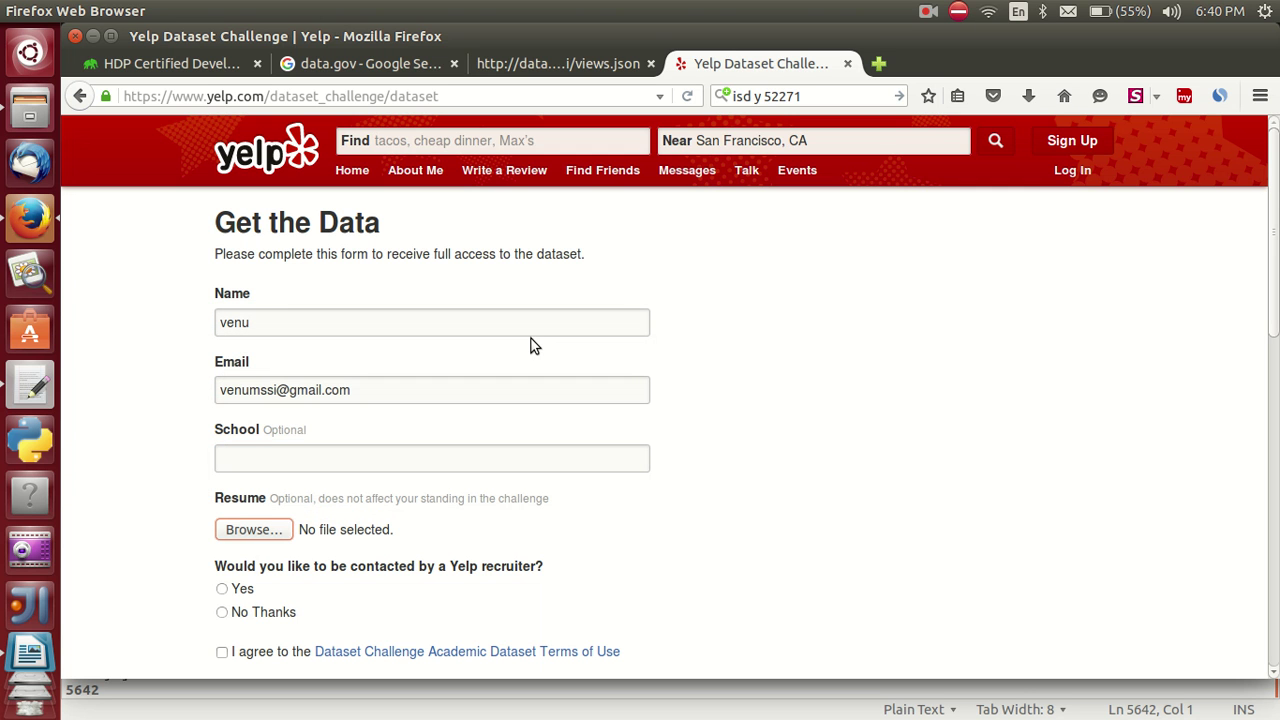
- Choose No Thanks for recruiter contact, tick I agree, sign with initials, and submit the form
{"action": "scroll", "coordinate": [1275, 316], "scroll_direction": "down", "scroll_amount": 3}
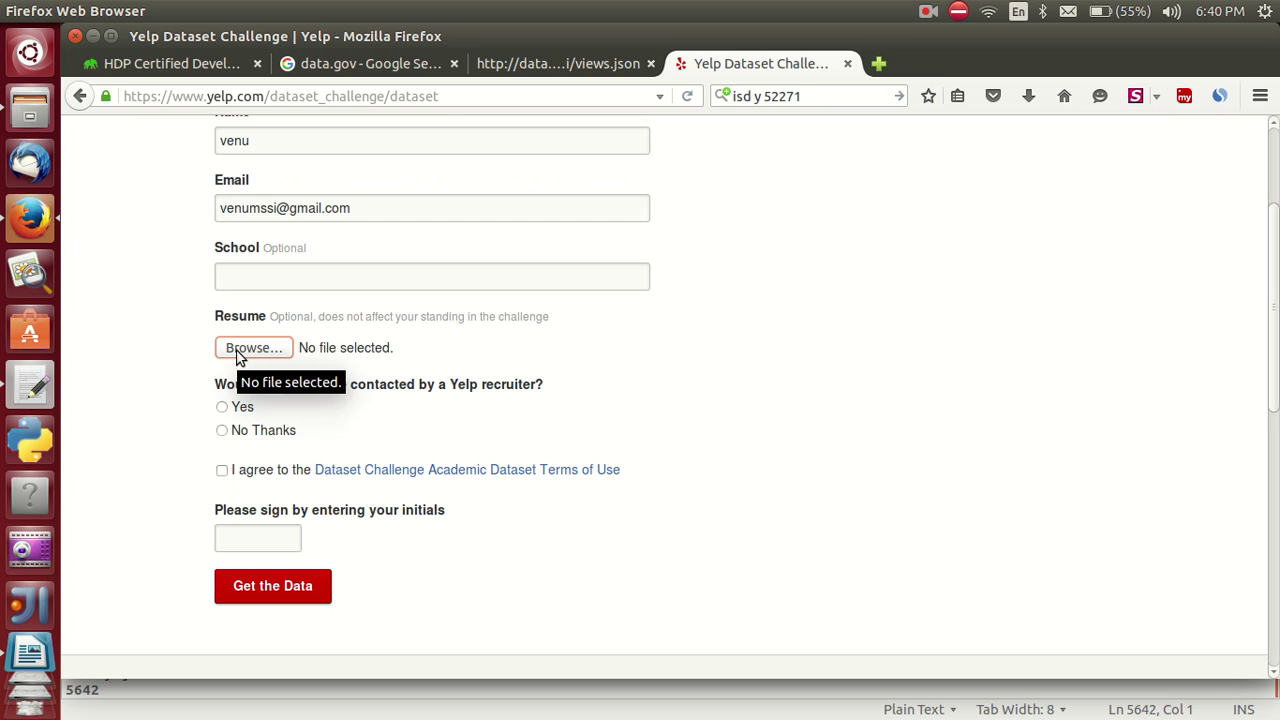
{"action": "left_click", "coordinate": [222, 430]}
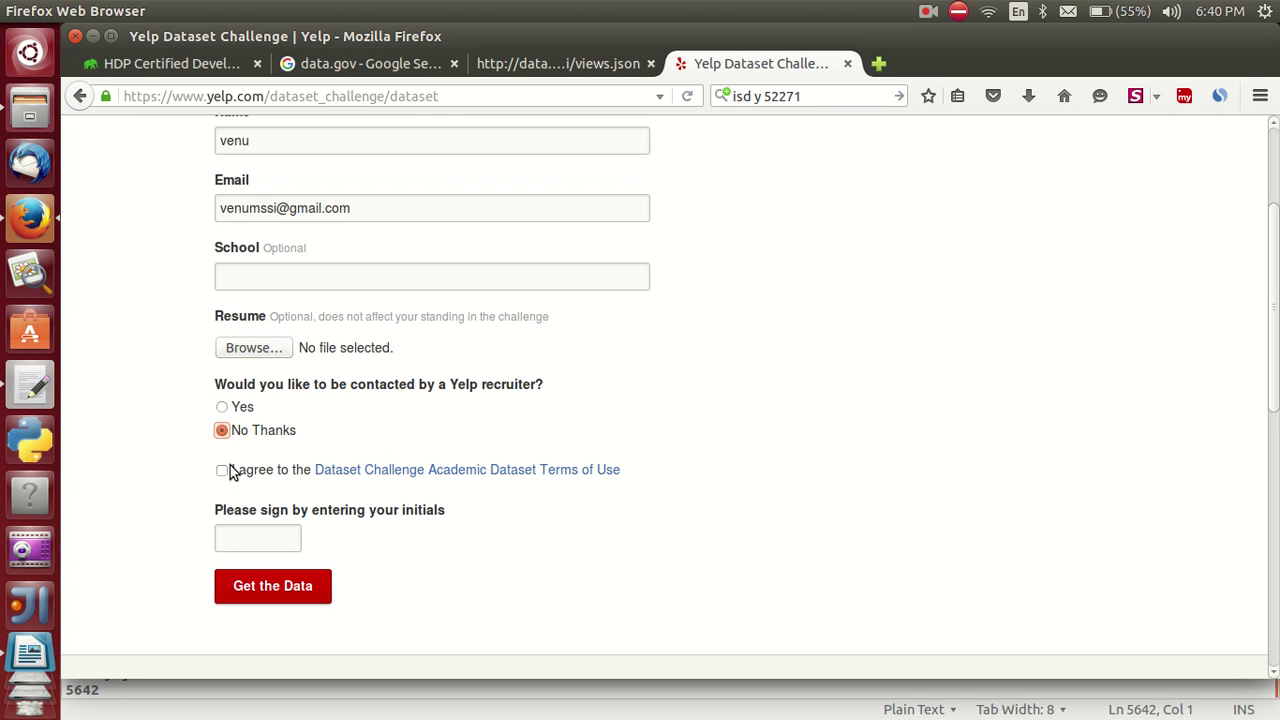
{"action": "left_click", "coordinate": [222, 470]}
{"action": "left_click", "coordinate": [240, 538]}
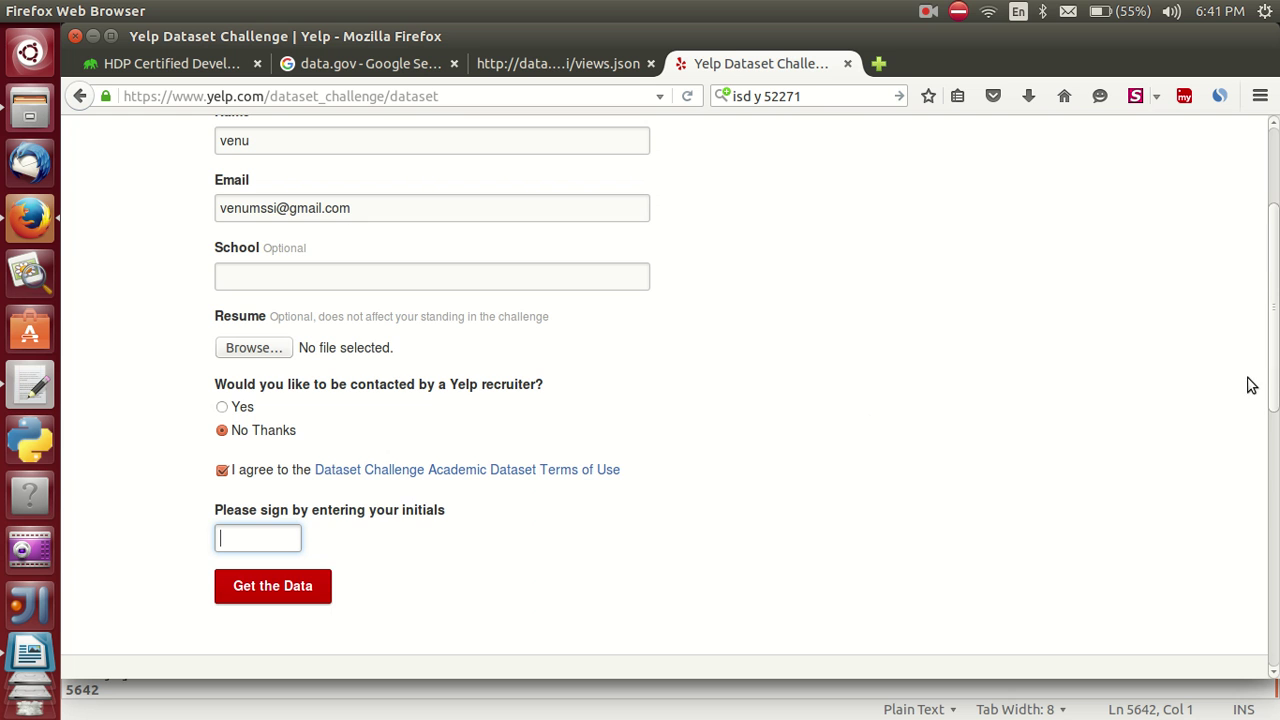
{"action": "scroll", "coordinate": [1277, 348], "scroll_direction": "up", "scroll_amount": 1}
{"action": "scroll", "coordinate": [1277, 348], "scroll_direction": "up", "scroll_amount": 1}
{"action": "scroll", "coordinate": [1277, 360], "scroll_direction": "down", "scroll_amount": 2}
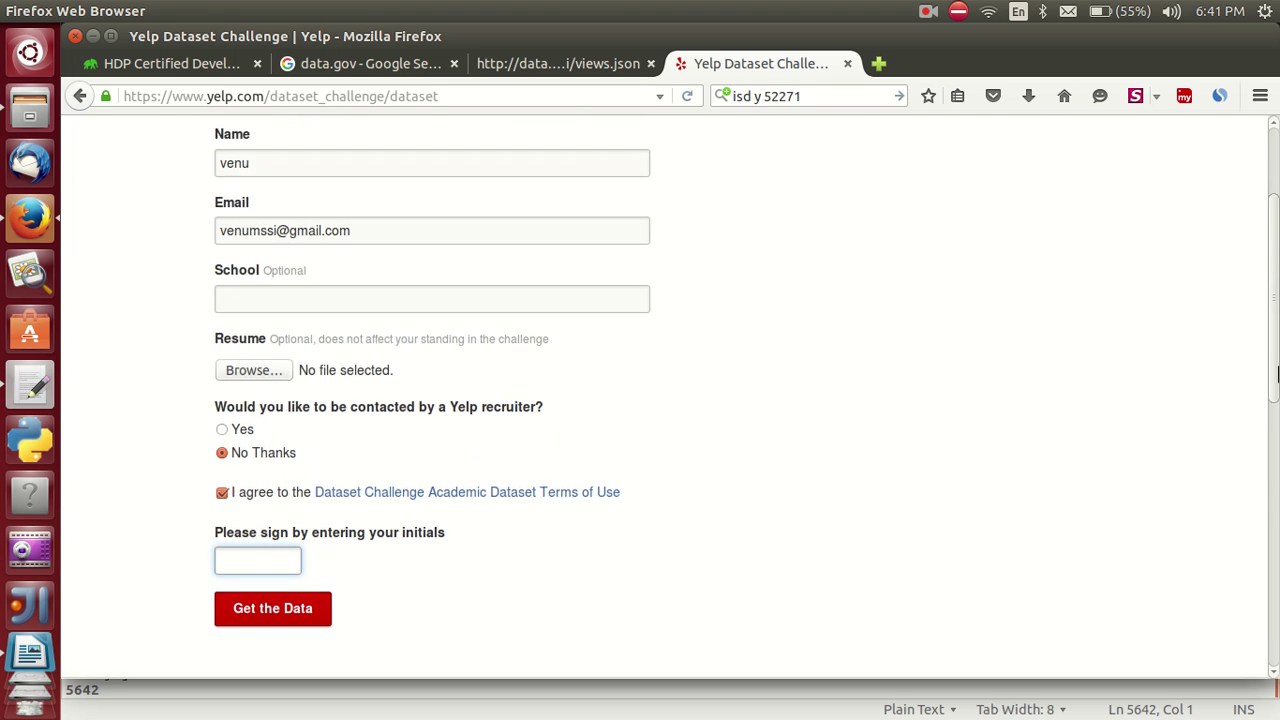
{"action": "type", "text": "venu"}
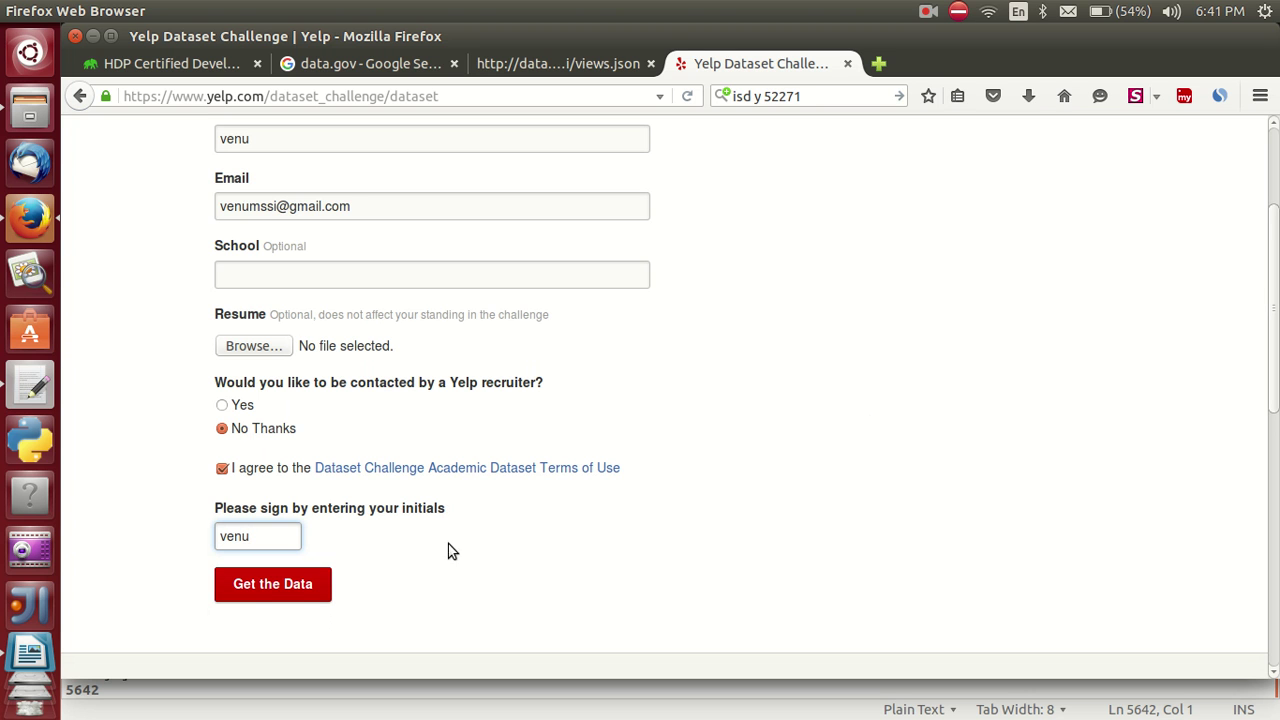
{"action": "left_click", "coordinate": [273, 588]}
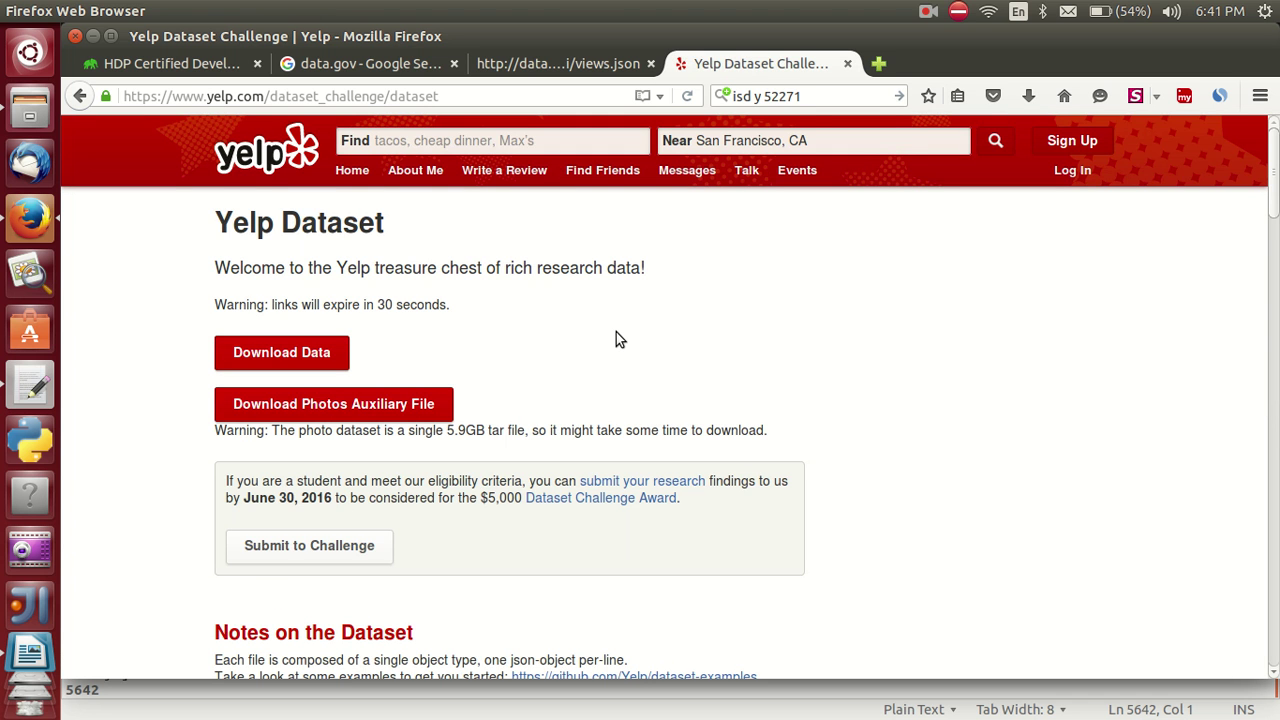
- Save the 775 MB yelp_dataset_challenge_academic_dataset.tgz archive from Yelp's Download Data link to disk
{"action": "scroll", "coordinate": [616, 332], "scroll_direction": "down", "scroll_amount": 1}
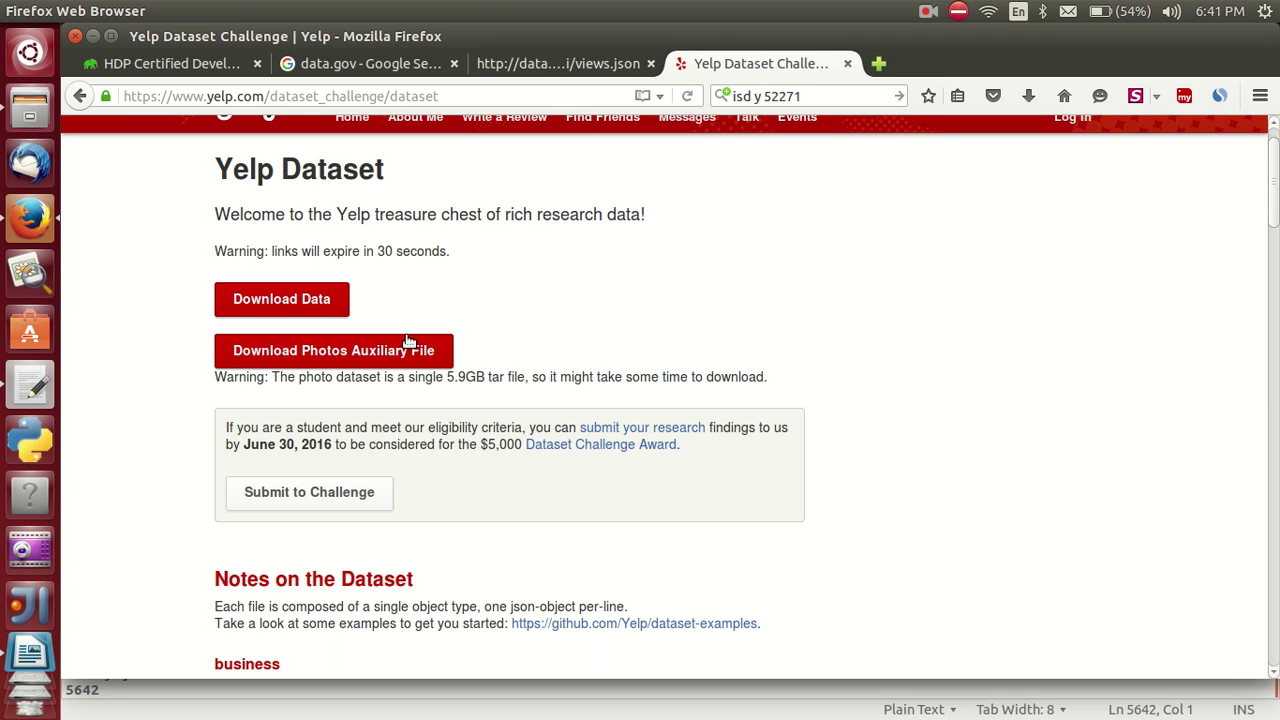
{"action": "left_click", "coordinate": [305, 305]}
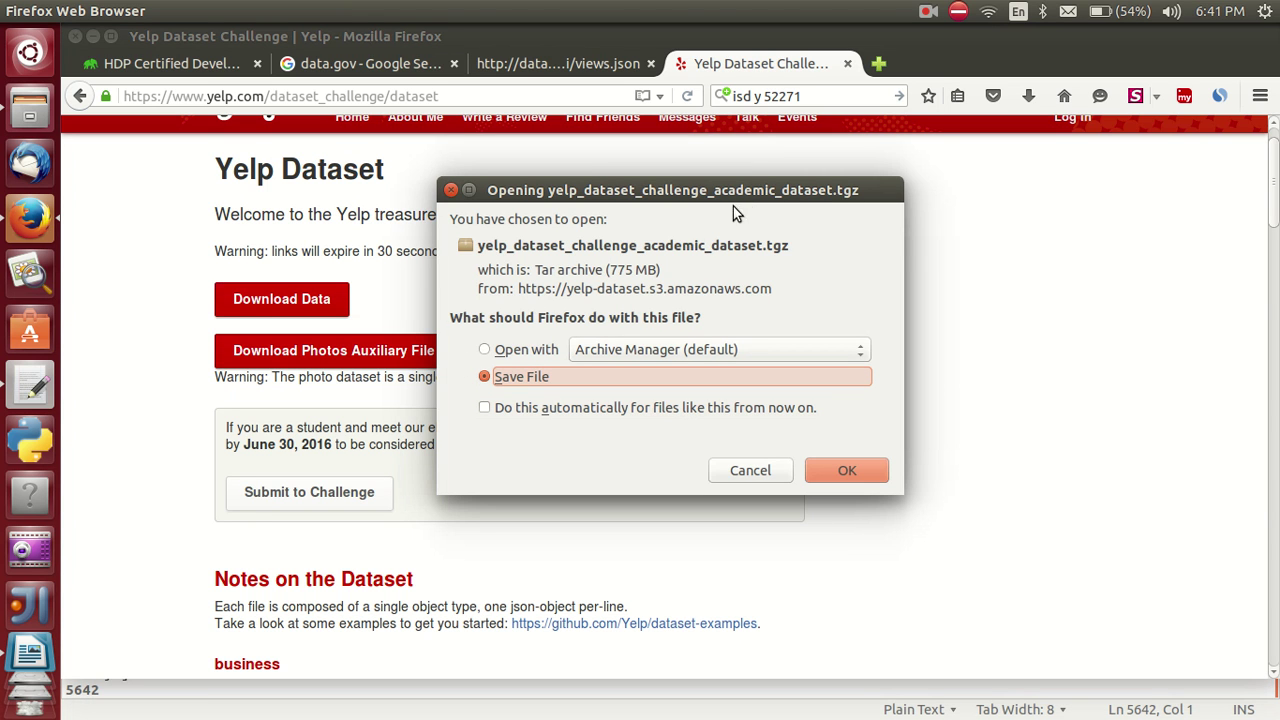
{"action": "left_click", "coordinate": [847, 471]}
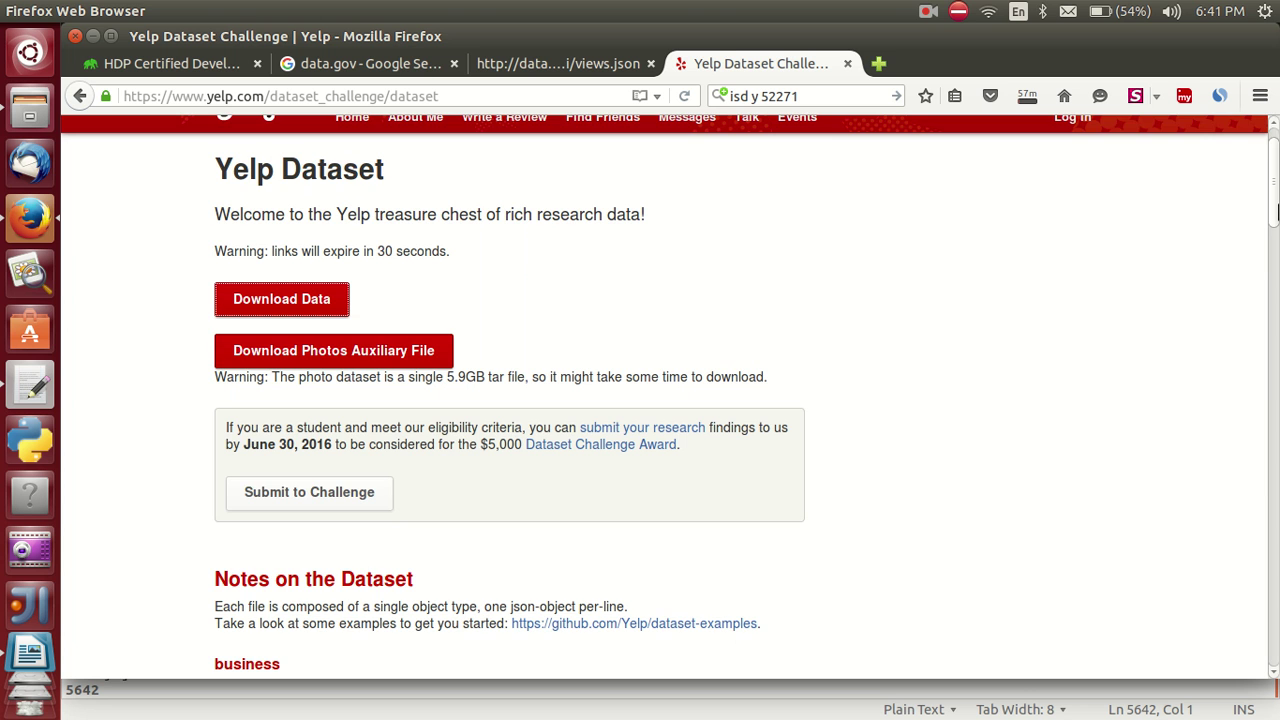
{"action": "left_click_drag", "start_coordinate": [1276, 207], "coordinate": [1276, 292]}
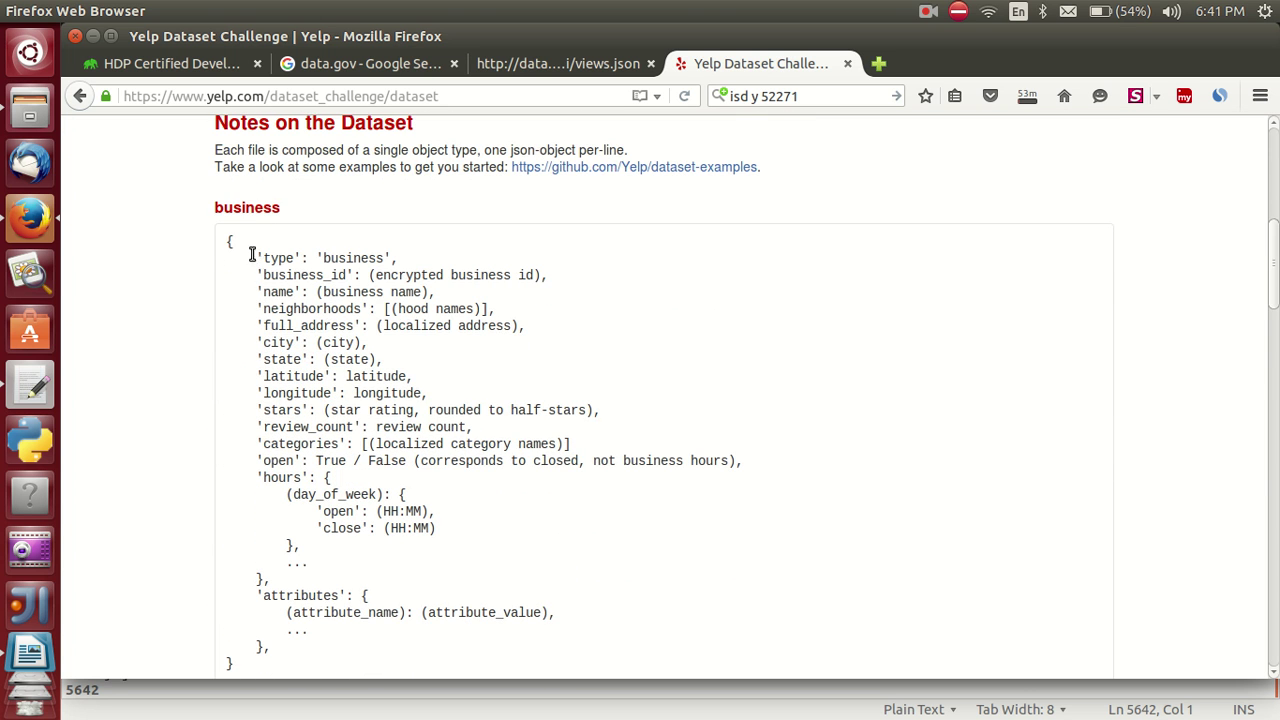
- Select the business JSON example fields, then follow the github.com/Yelp/dataset-examples link
{"action": "left_click_drag", "start_coordinate": [250, 253], "coordinate": [362, 480]}
{"action": "left_click_drag", "start_coordinate": [1276, 303], "coordinate": [1276, 230]}
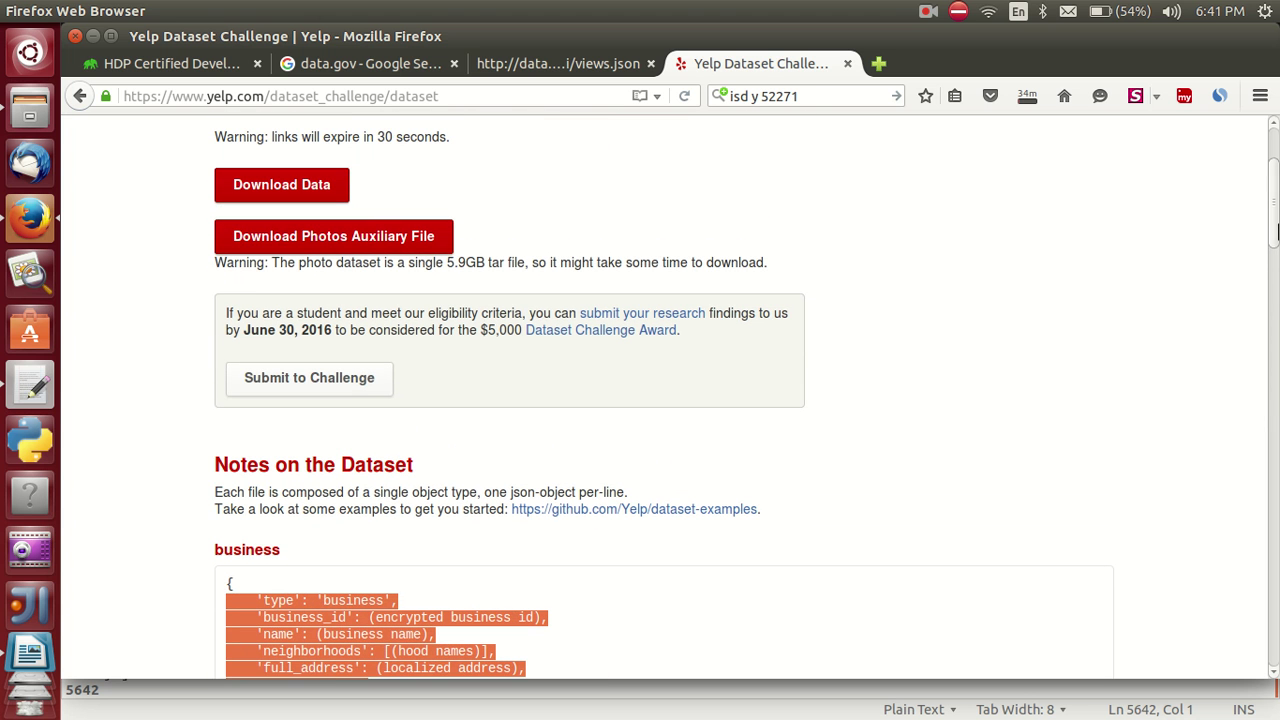
{"action": "left_click", "coordinate": [598, 511]}
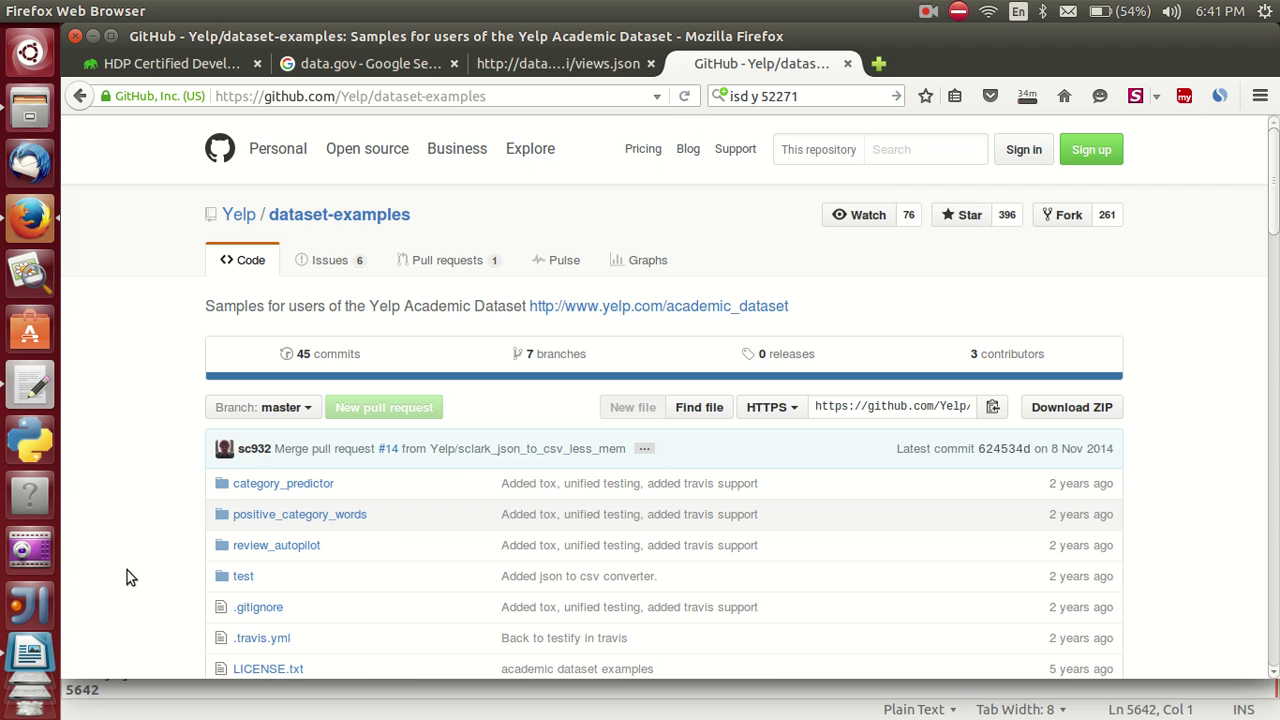
{"action": "scroll", "coordinate": [127, 570], "scroll_direction": "down", "scroll_amount": 1}
{"action": "scroll", "coordinate": [127, 570], "scroll_direction": "down", "scroll_amount": 3}
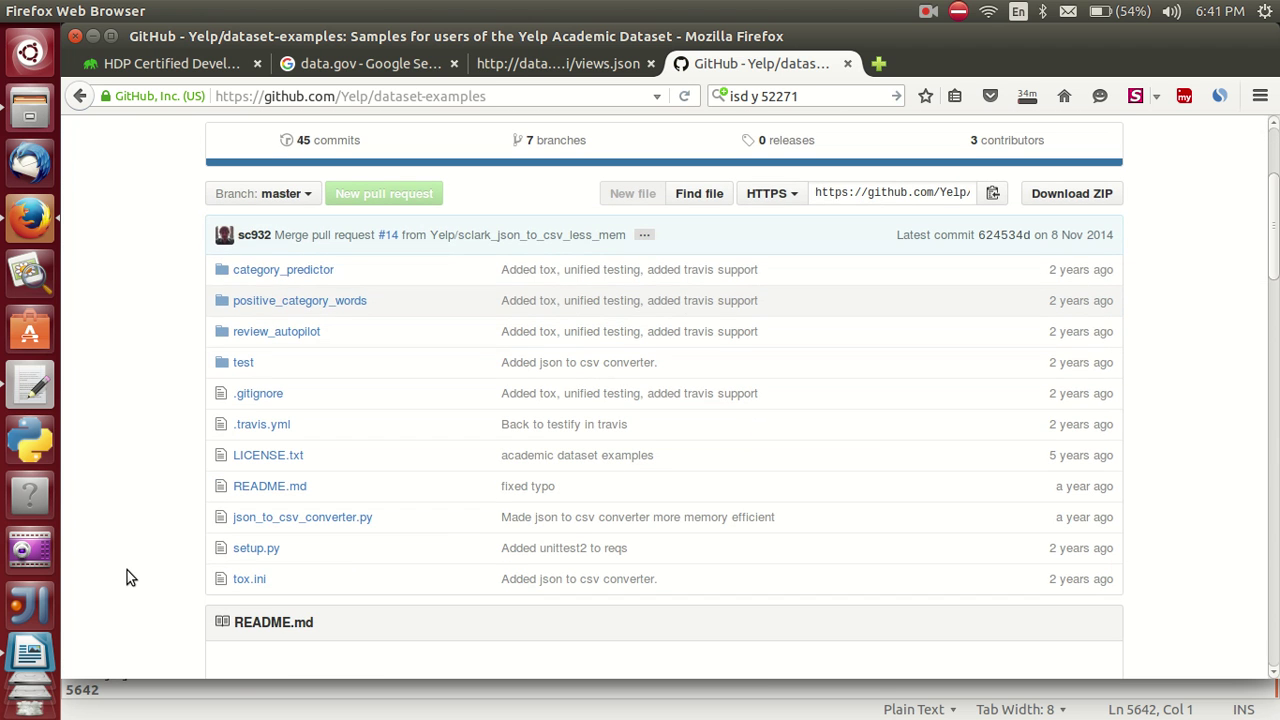